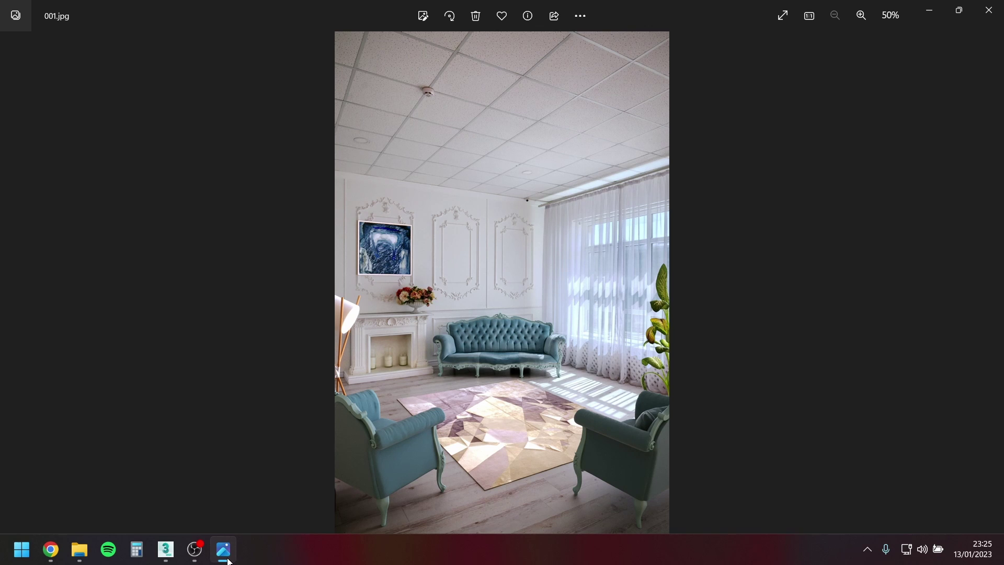
Bring up the empty-room photo 11.jpg, and switch to 3ds Max with the Perspective viewport maximized.
key("Right")
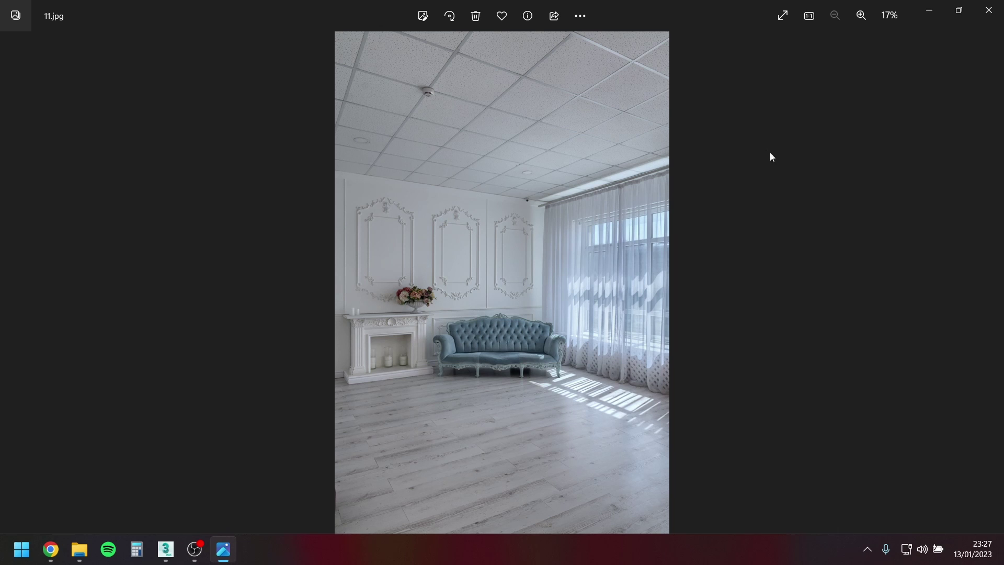
left_click(166, 549)
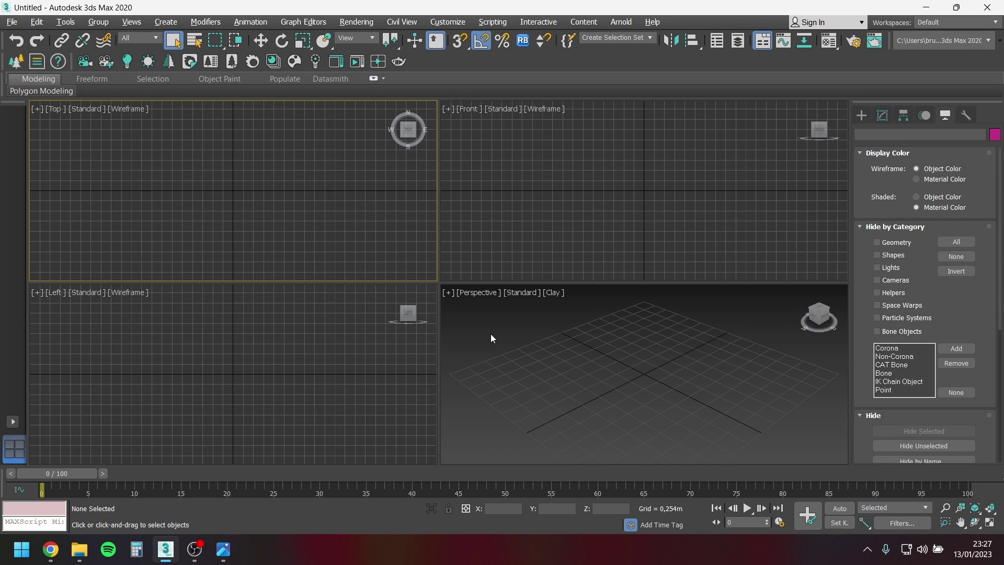
key("alt+w")
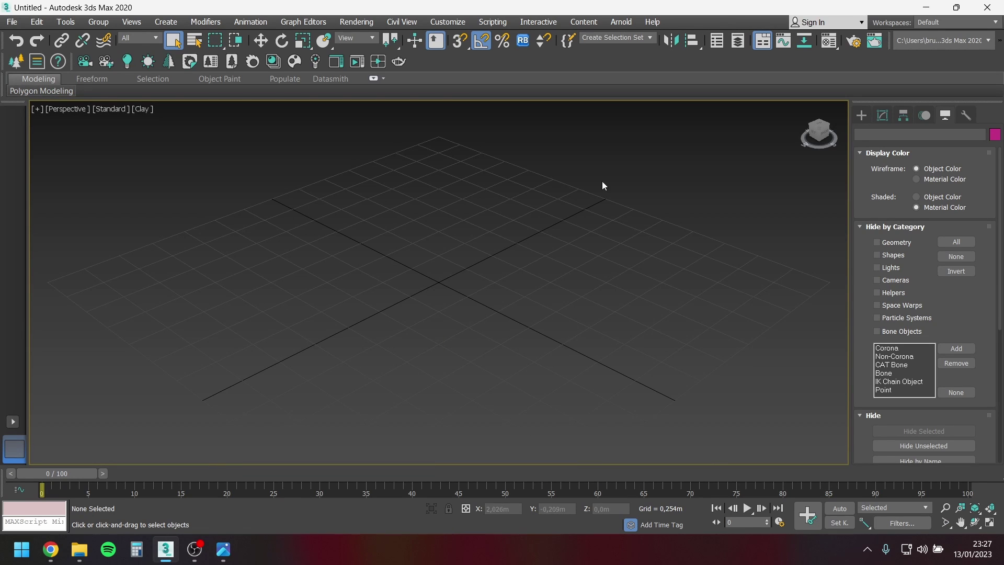
key("alt+w")
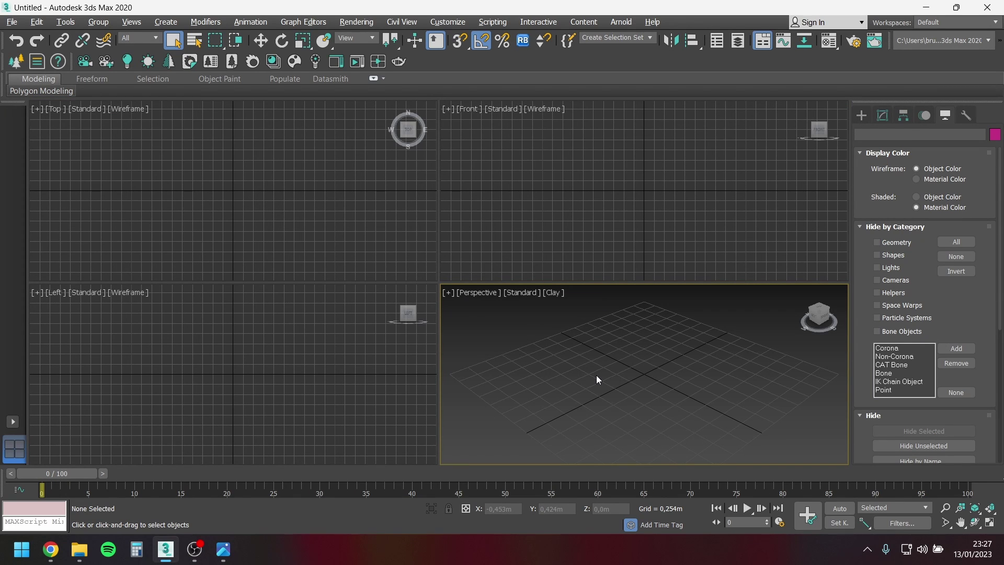
key("alt+w")
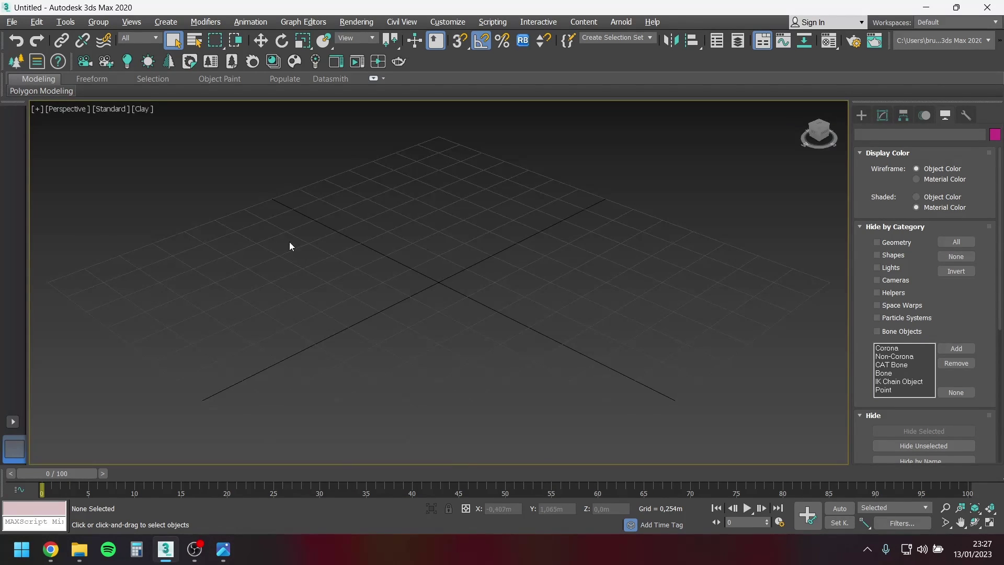
Use the image file 11.jpg from the Backplates folder as the background of the active Perspective viewport.
left_click(38, 110)
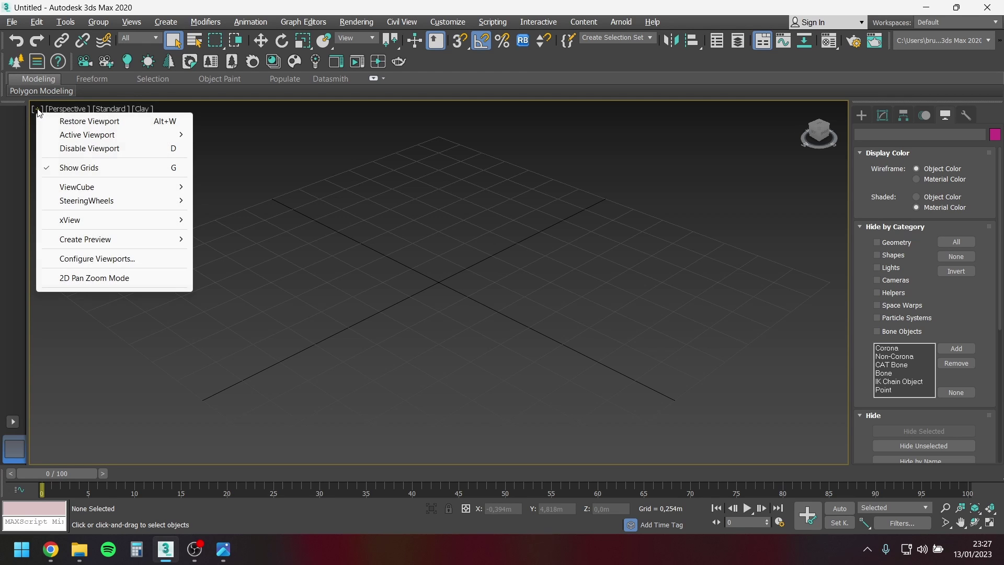
left_click(110, 259)
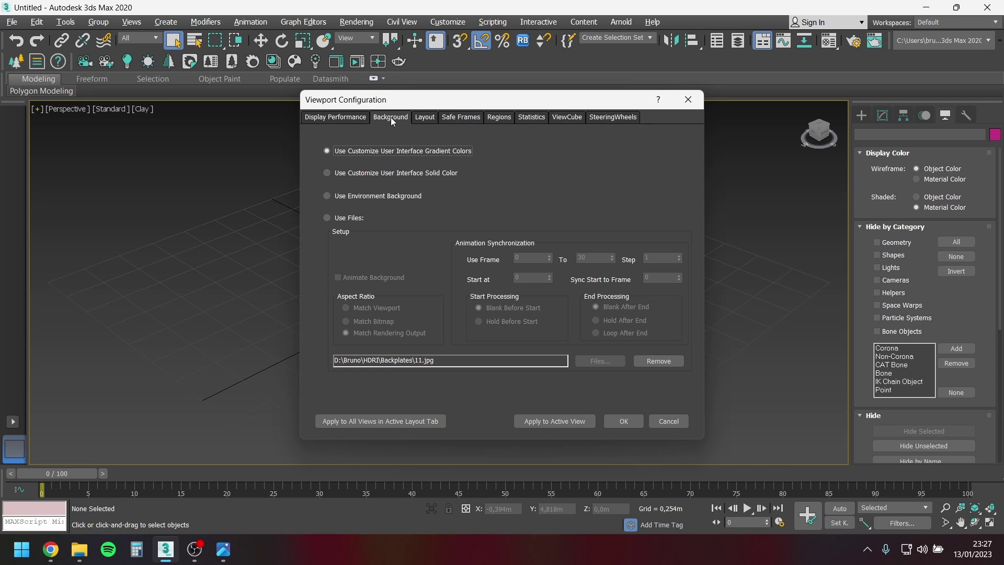
left_click(328, 217)
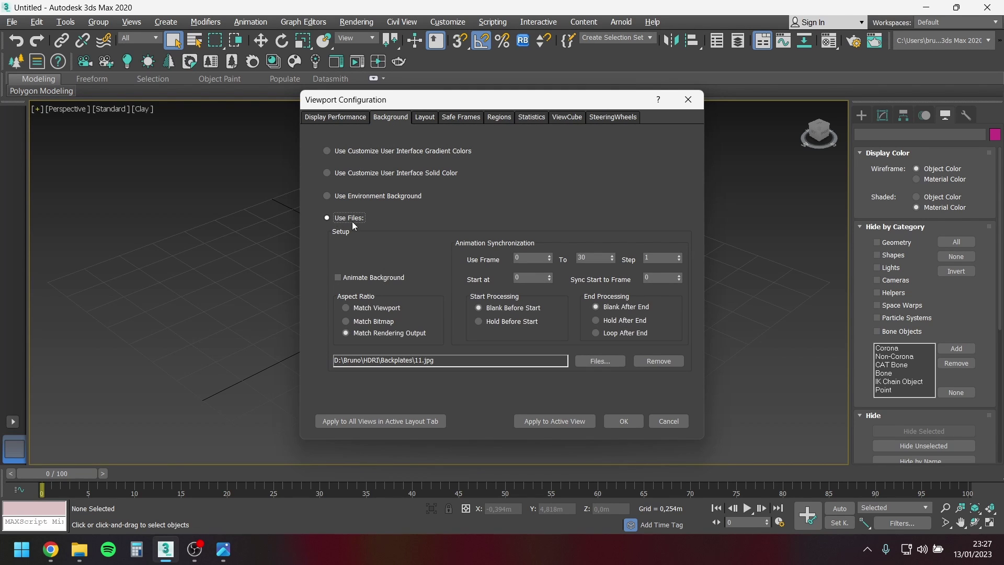
left_click(622, 360)
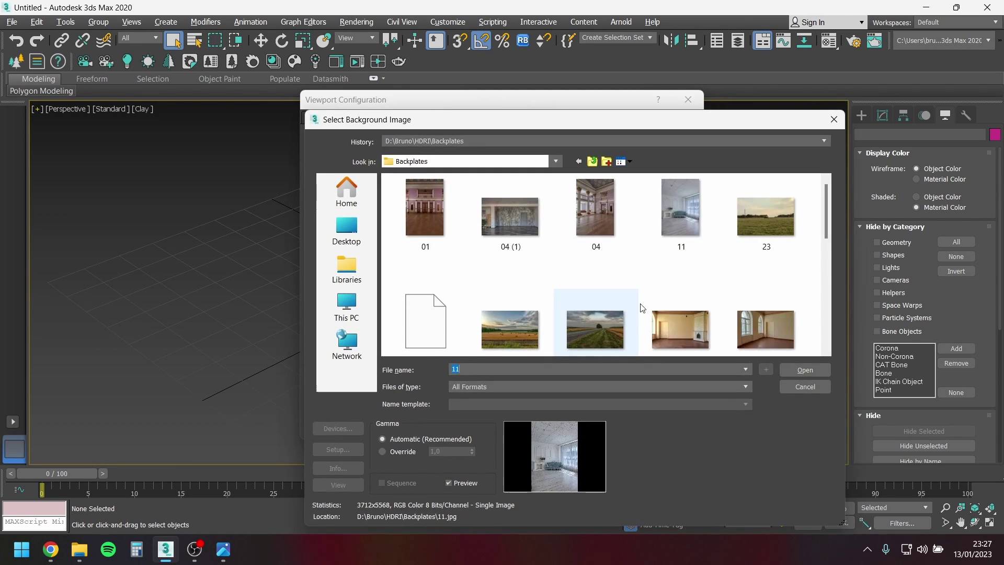
left_click(683, 230)
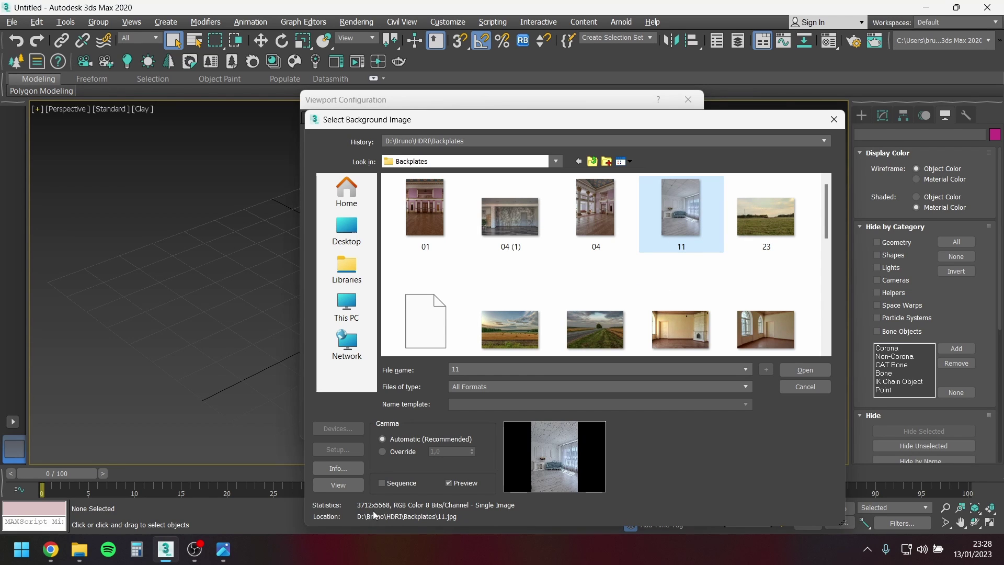
left_click(810, 372)
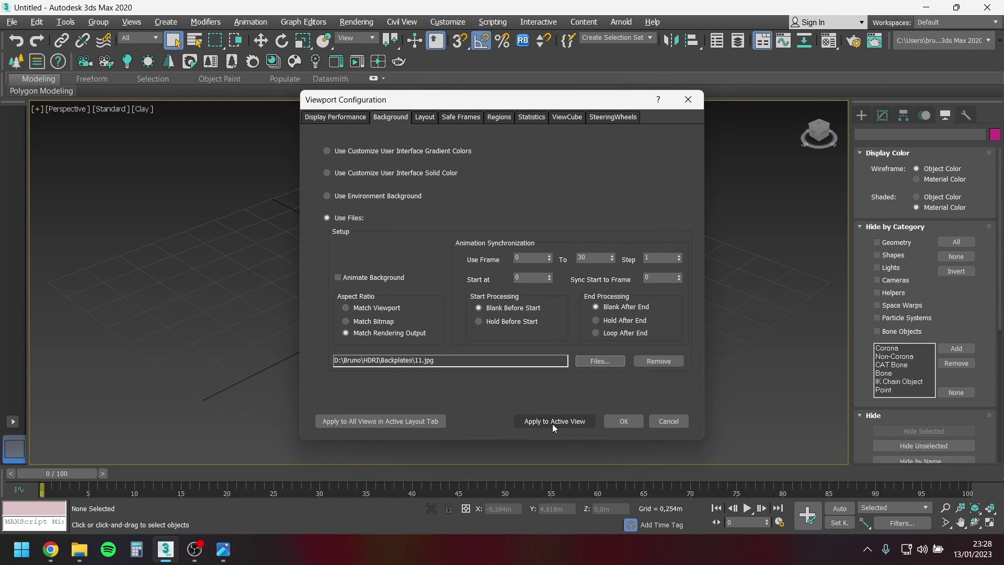
left_click(552, 424)
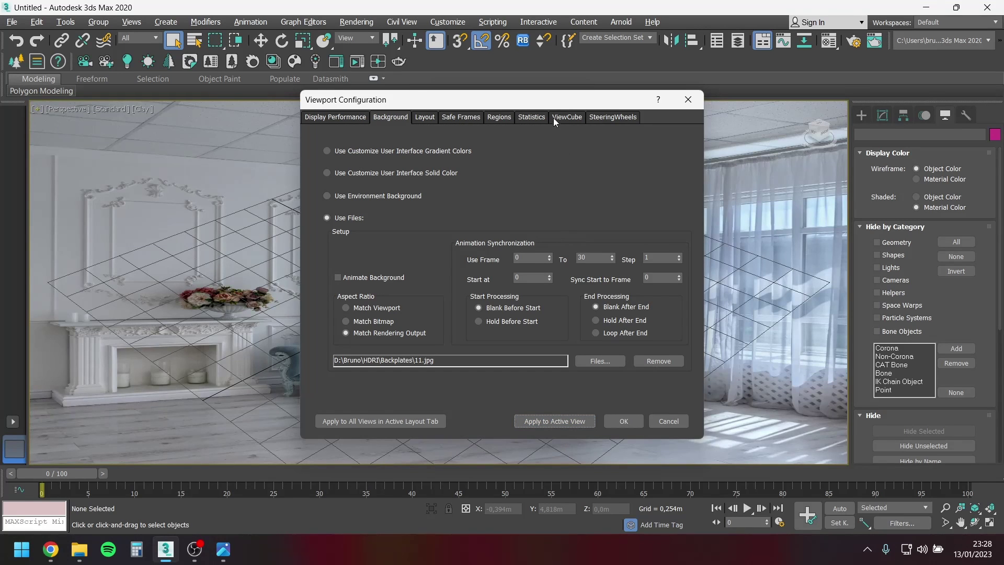
left_click_drag(554, 100, 357, 67)
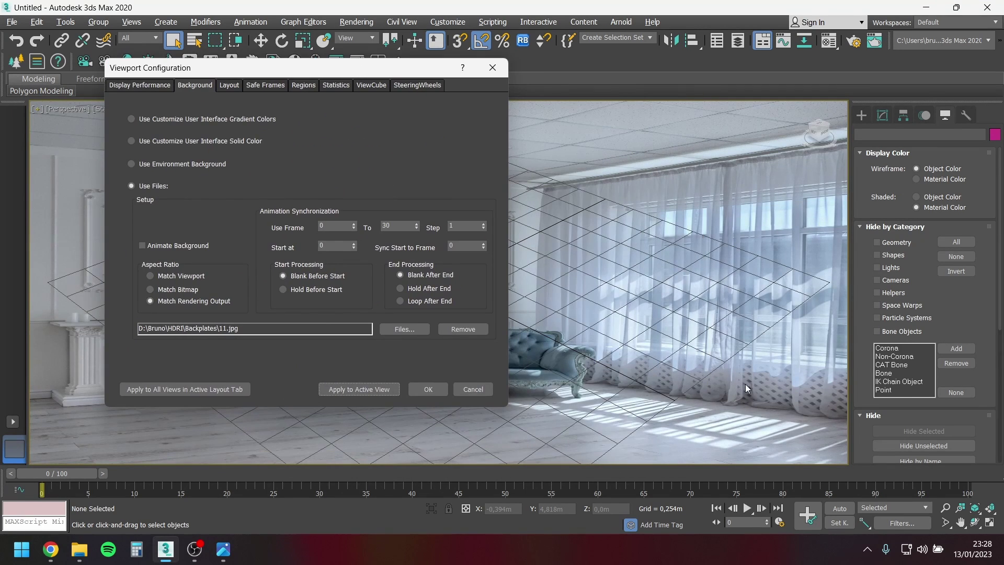
left_click(435, 394)
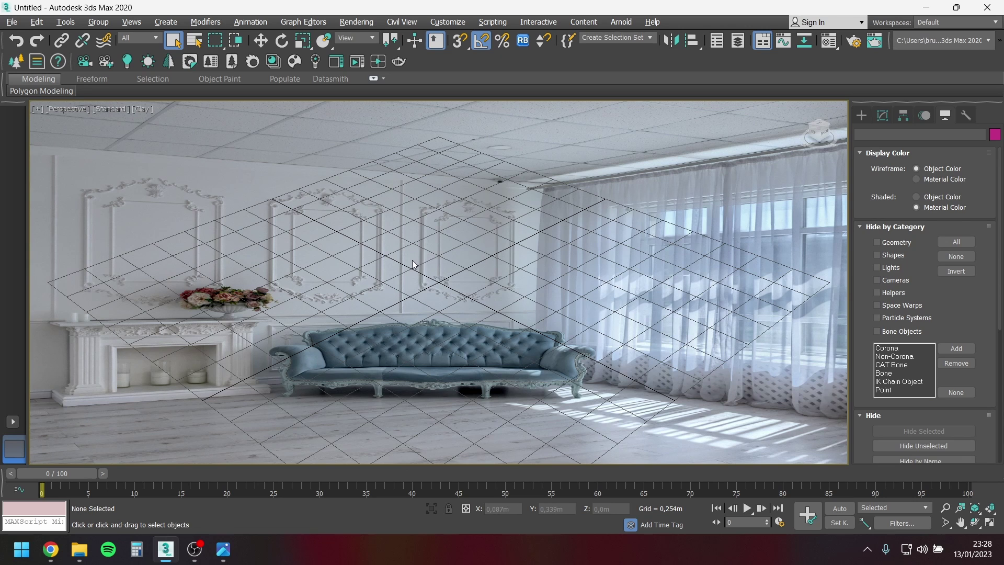
Set the render output size to 3712 wide by 5568 high to match the background photo.
left_click(852, 45)
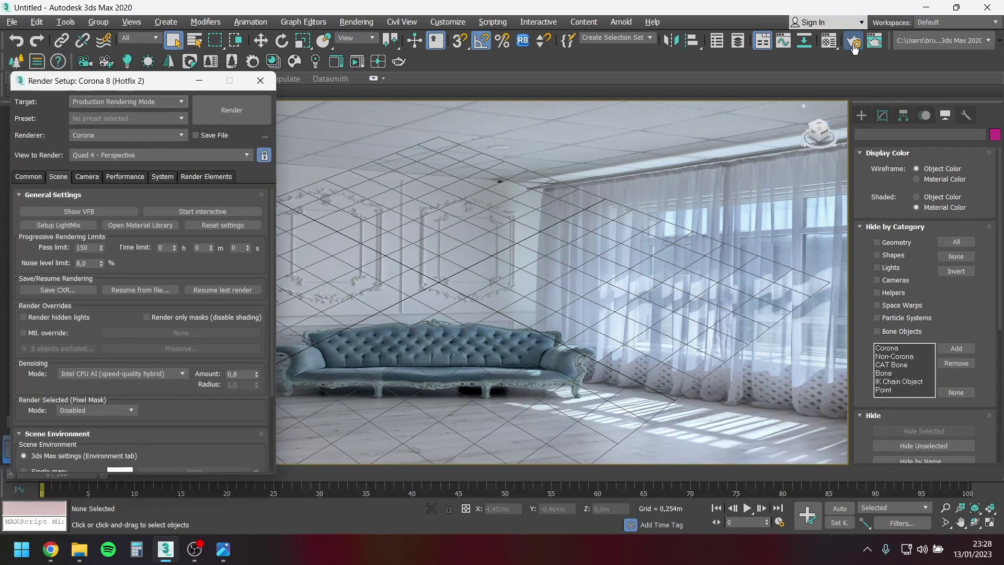
left_click_drag(89, 82, 100, 70)
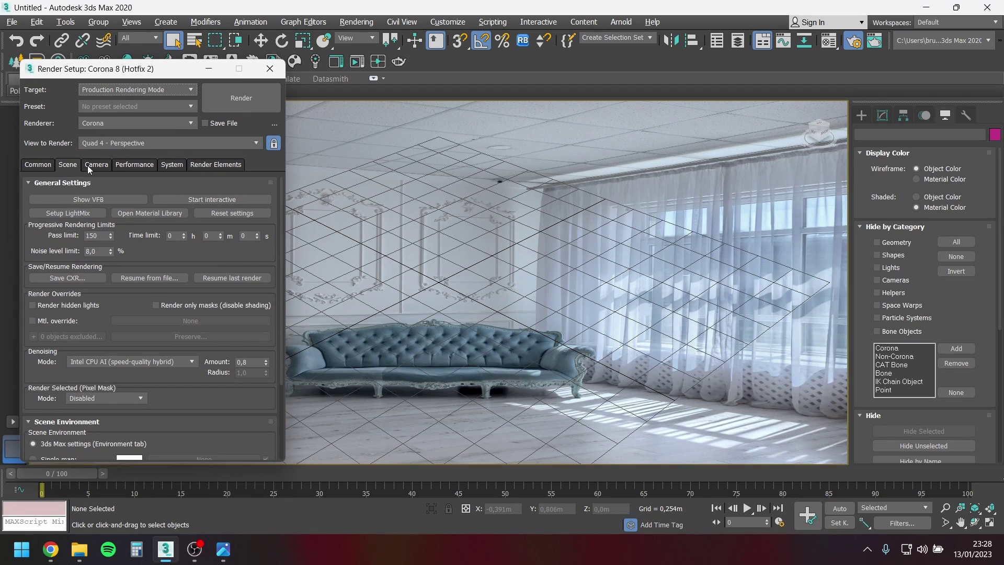
left_click(37, 166)
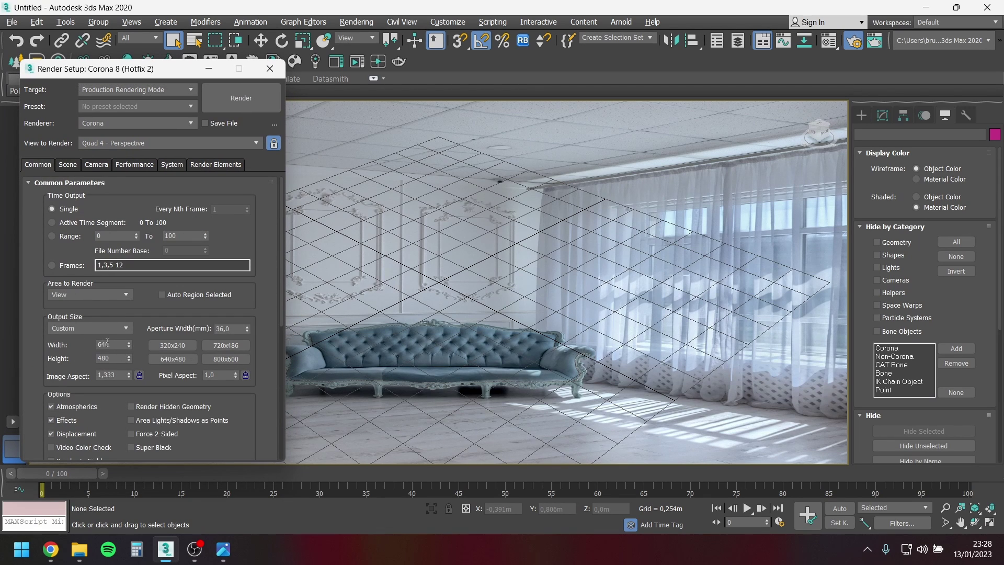
double_click(111, 344)
type("3712")
key("Tab")
type("5568")
key("Return")
left_click(602, 290)
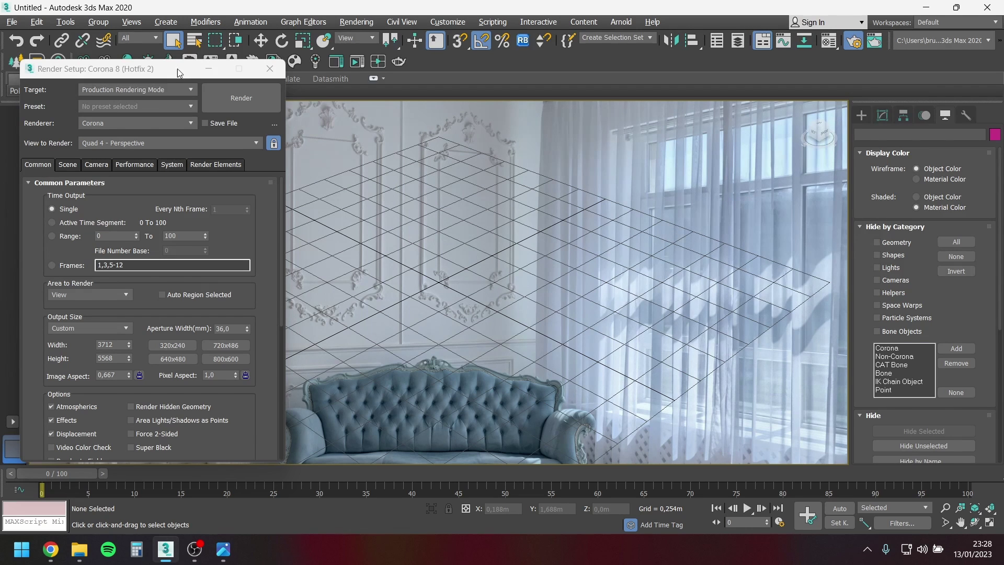
Move the render settings clear of the photo and show safe frames in the Perspective viewport.
left_click_drag(178, 68, 820, 66)
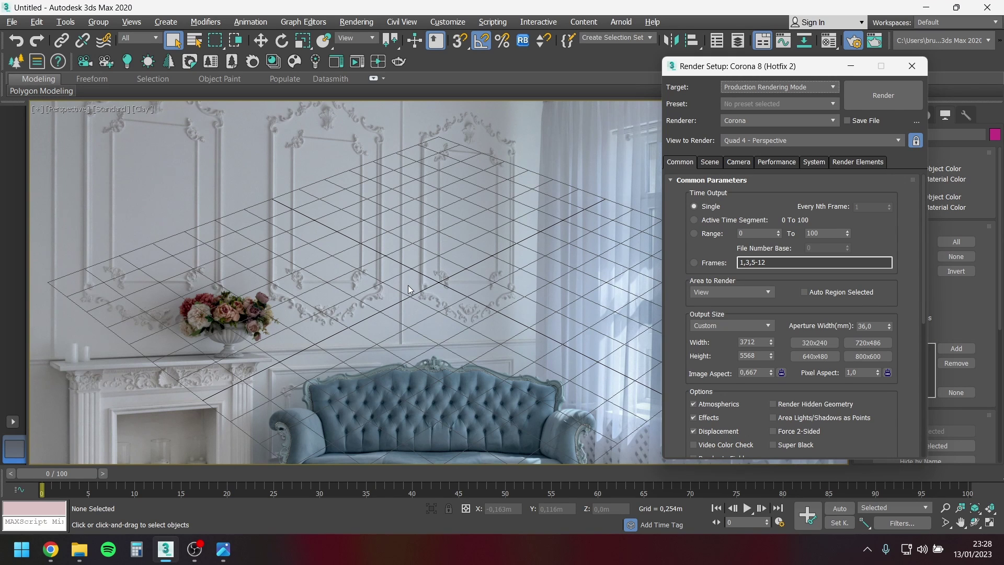
left_click(368, 200)
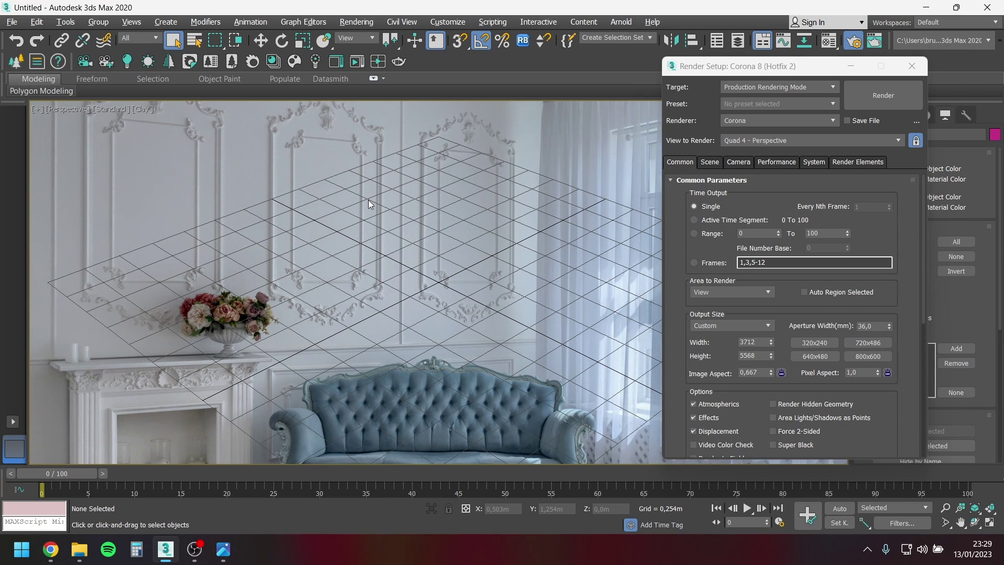
key("shift+f")
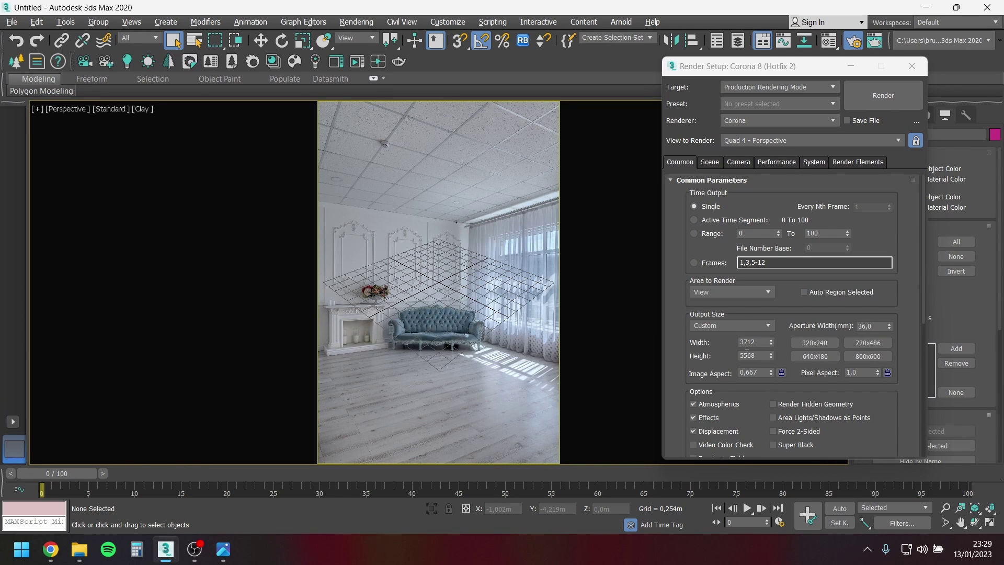
Lock the output image aspect ratio and set the render width to 1080.
left_click(781, 372)
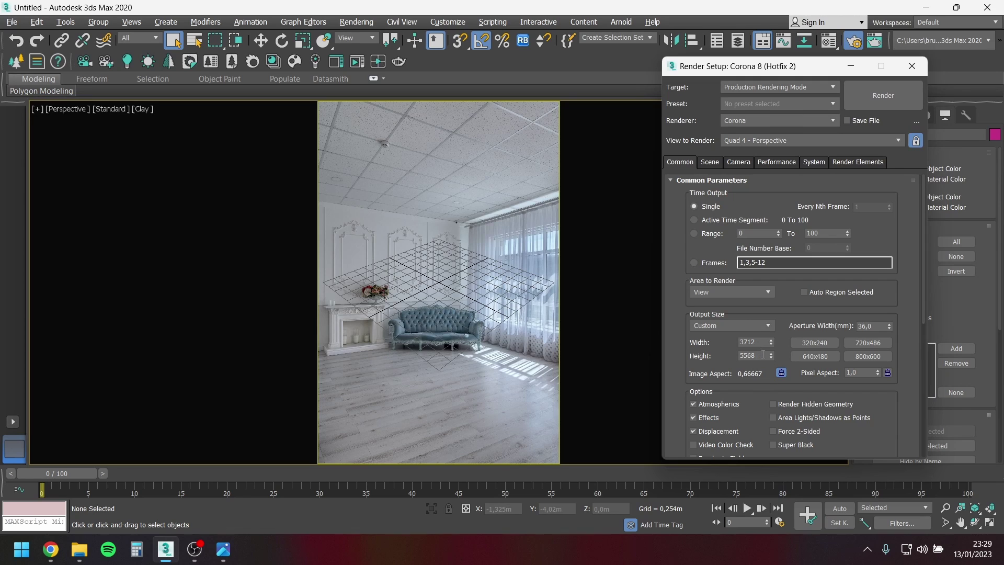
left_click_drag(758, 356, 736, 353)
type("1920")
key("Return")
key("shift+Tab")
type("1080")
key("Return")
Orbit the Perspective view until the grid lies along the photo's floor, and close the render settings.
mouse_move(442, 271)
middle_mouse_down("alt")
mouse_move(443, 249)
mouse_move(437, 265)
middle_mouse_up("alt")
mouse_move(428, 322)
middle_mouse_down("alt")
mouse_move(415, 287)
mouse_move(447, 266)
mouse_move(437, 352)
mouse_move(441, 310)
middle_mouse_up("alt")
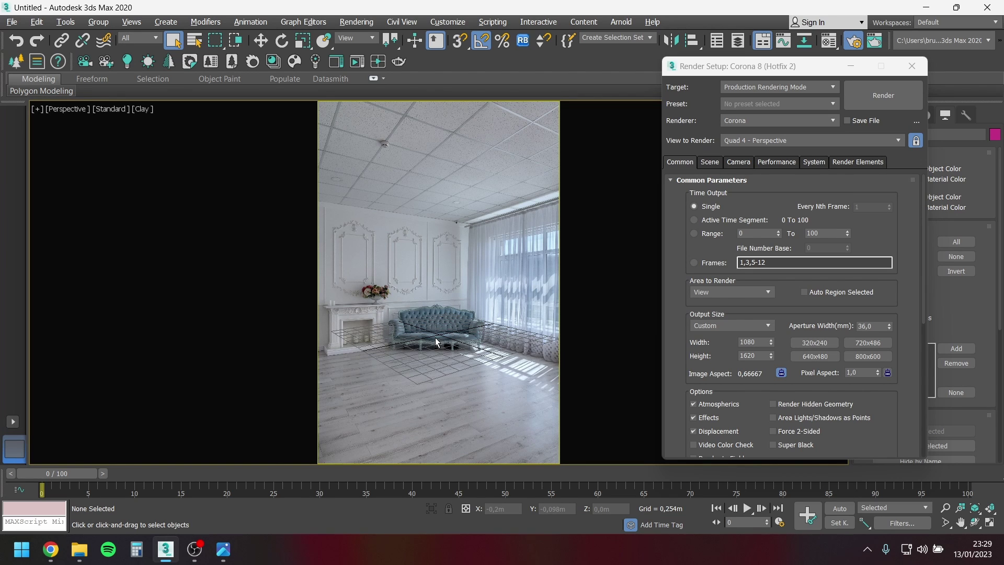
middle_click_drag(435, 338, 511, 352, "alt")
key("F10")
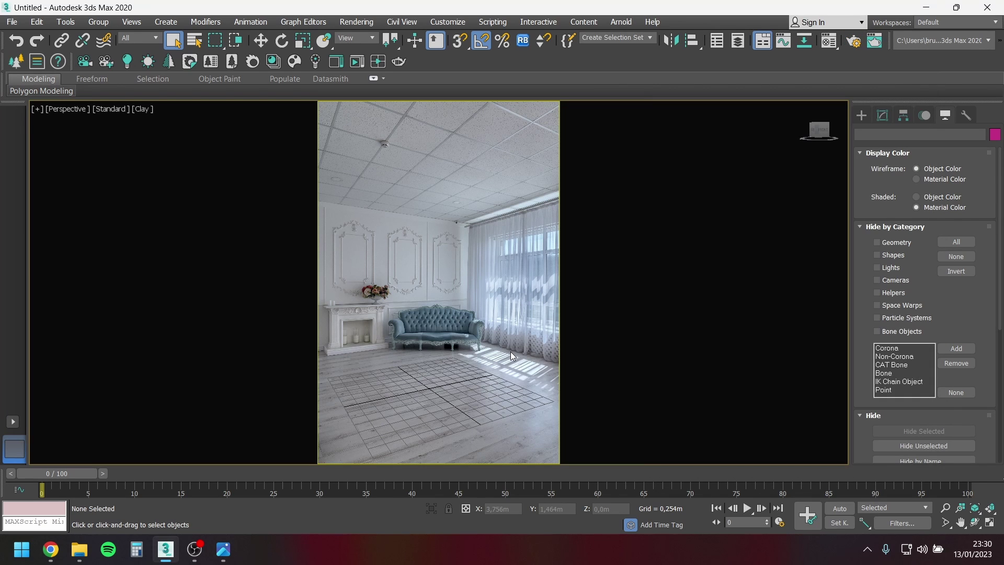
Create a Corona camera from the aligned Perspective view and show it in the four-viewport layout.
left_click(106, 62)
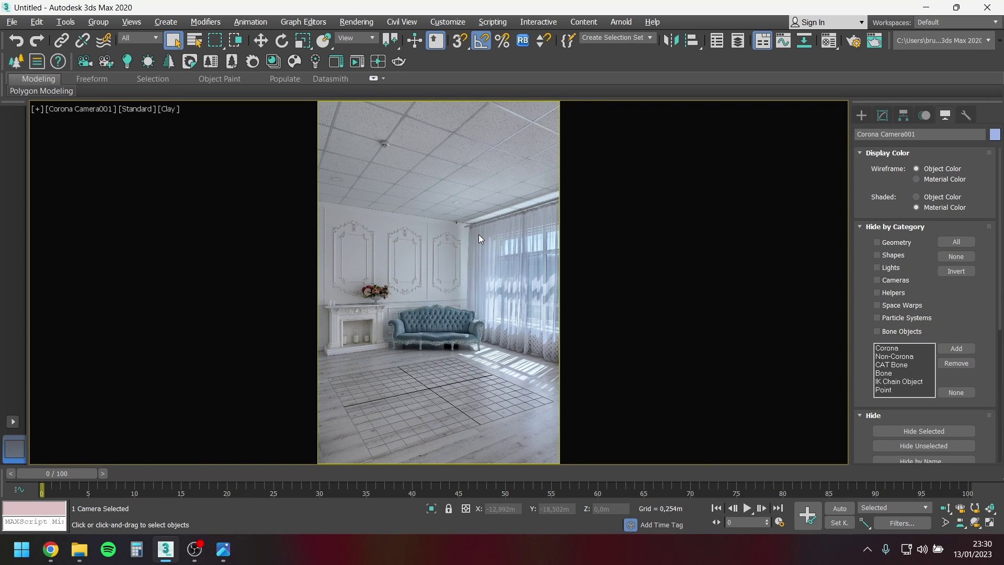
key("alt+w")
scroll(314, 206, "down", 3)
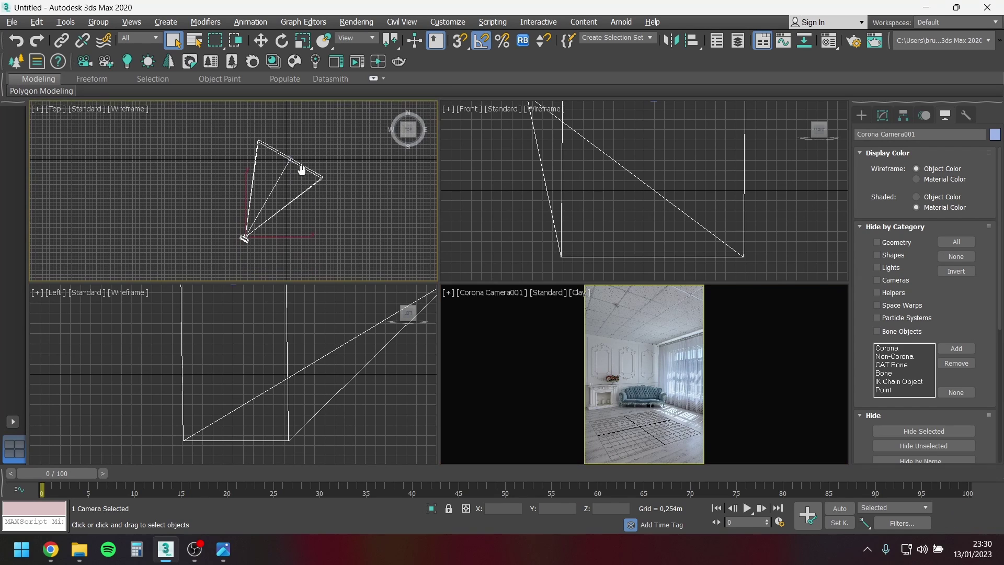
middle_click_drag(302, 169, 301, 167)
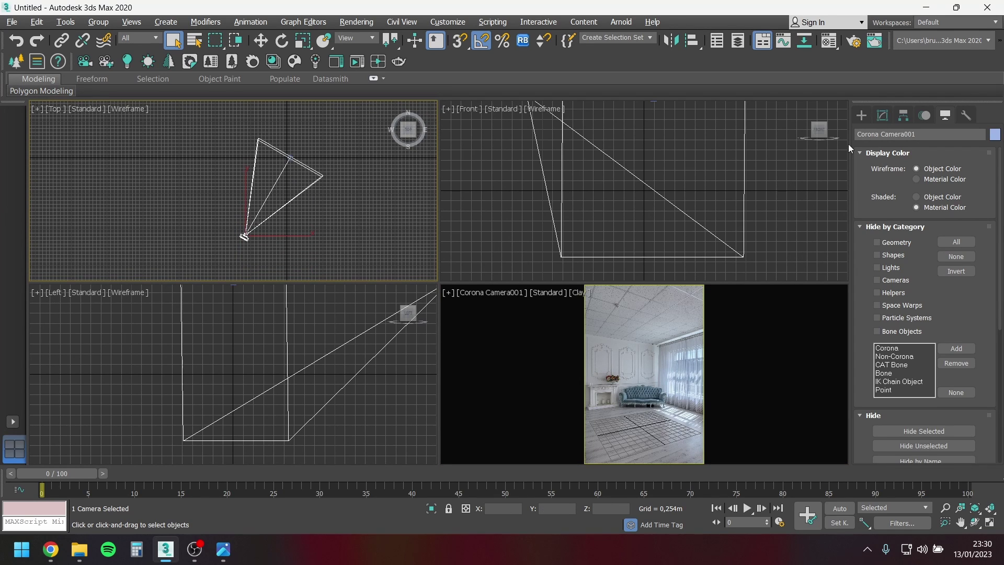
Lock the camera's move, rotate and scale transforms on the X, Y and Z axes.
left_click(904, 117)
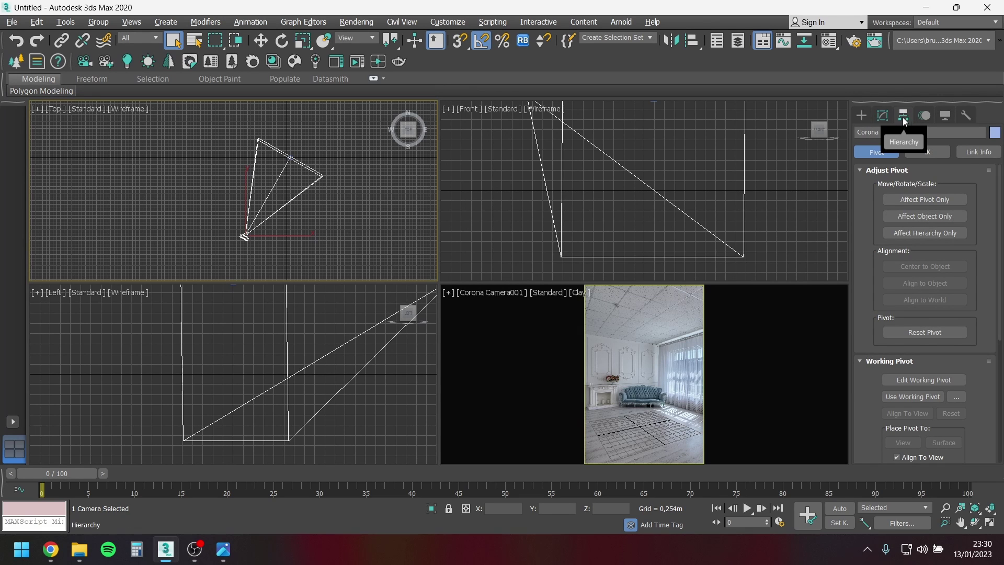
left_click(972, 153)
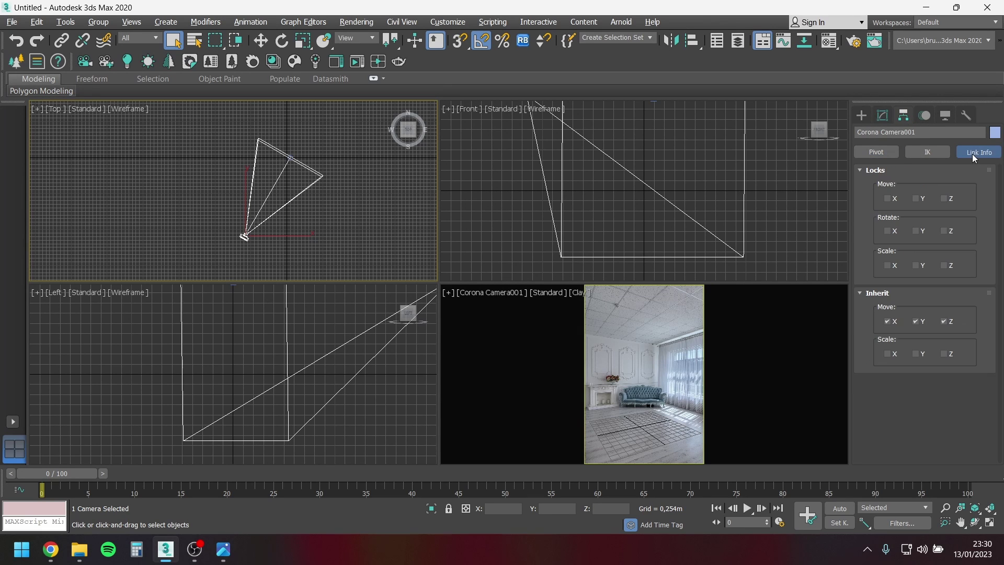
left_click(889, 200)
left_click(920, 198)
left_click(944, 231)
left_click(895, 266)
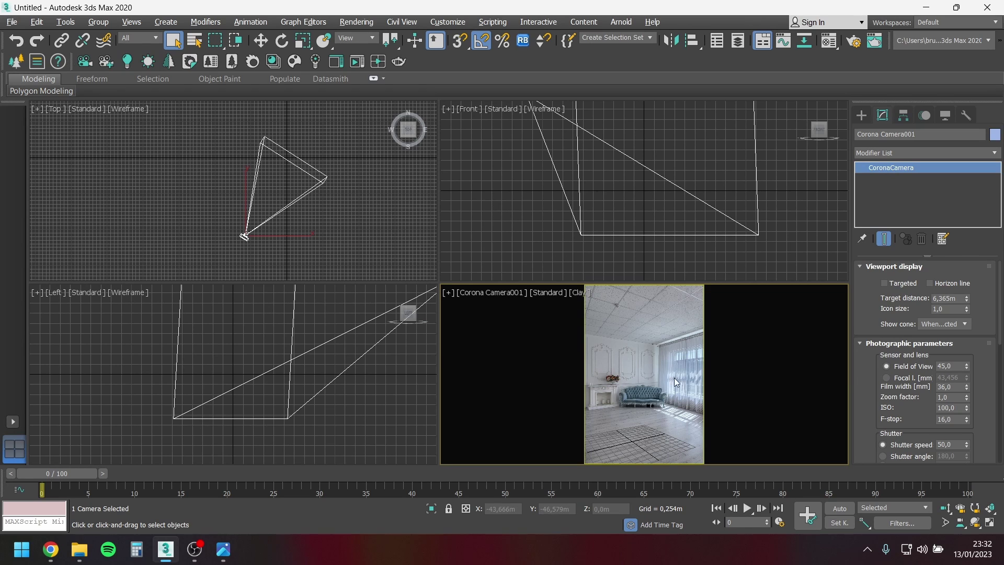
Try the Move tool on the locked camera in the Top view, and maximize the camera viewport.
key("w")
left_click(253, 236)
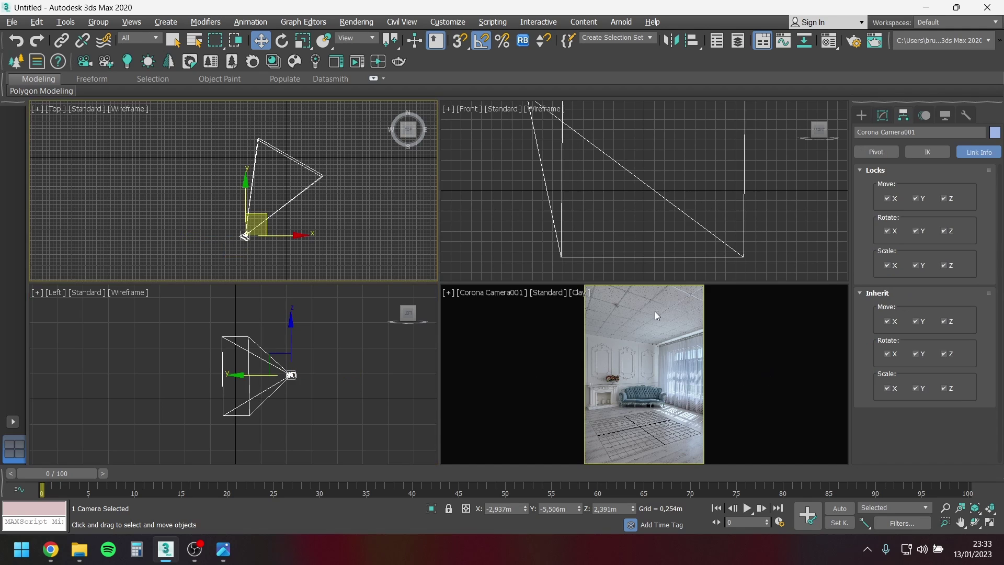
middle_click(627, 331)
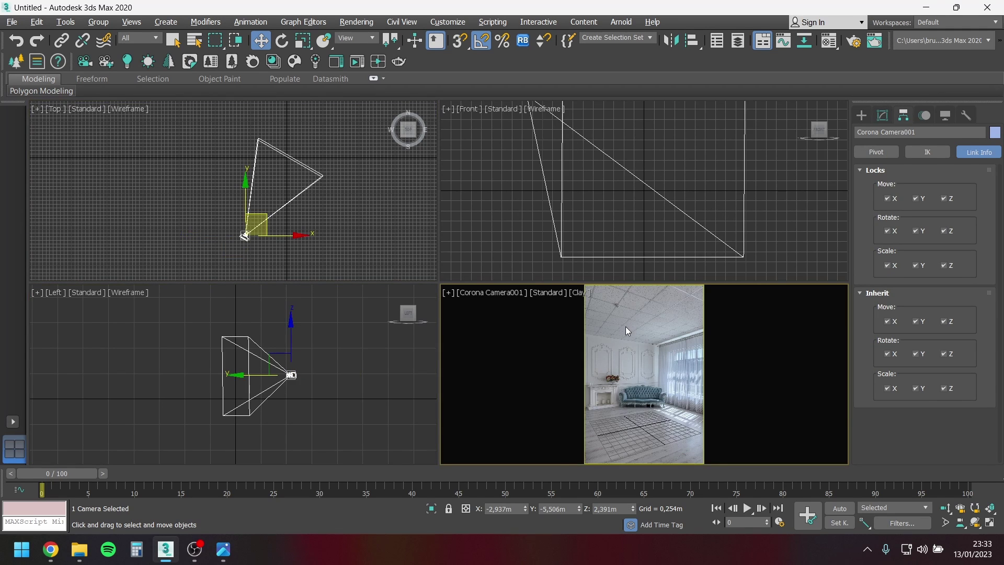
key("alt+w")
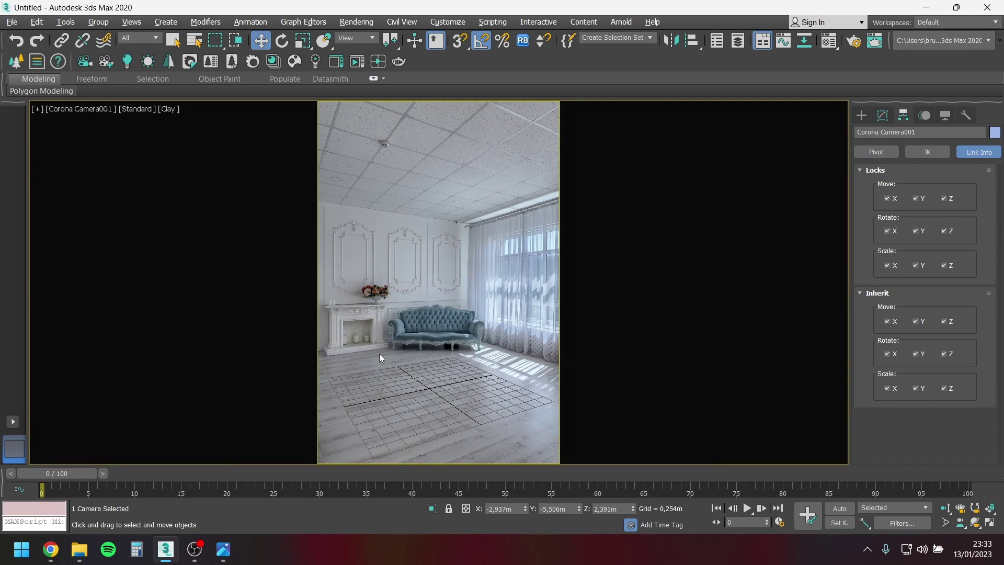
Run an interactive Corona render of the camera view to check the empty scene, and stop it.
left_click(358, 61)
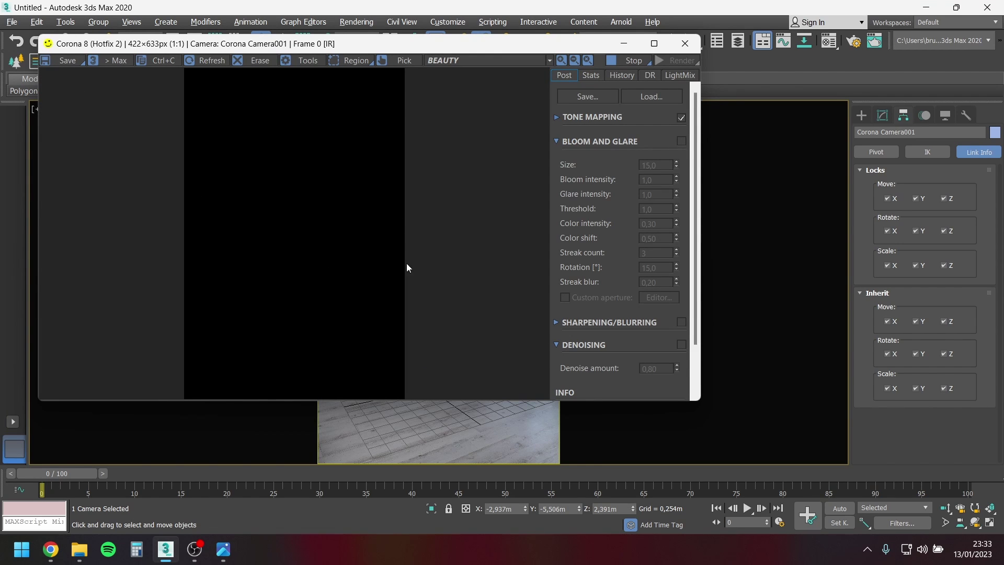
left_click(628, 61)
Set the scene environment in the render settings to a single map and assign a CoronaColorCorrect map to it.
key("F10")
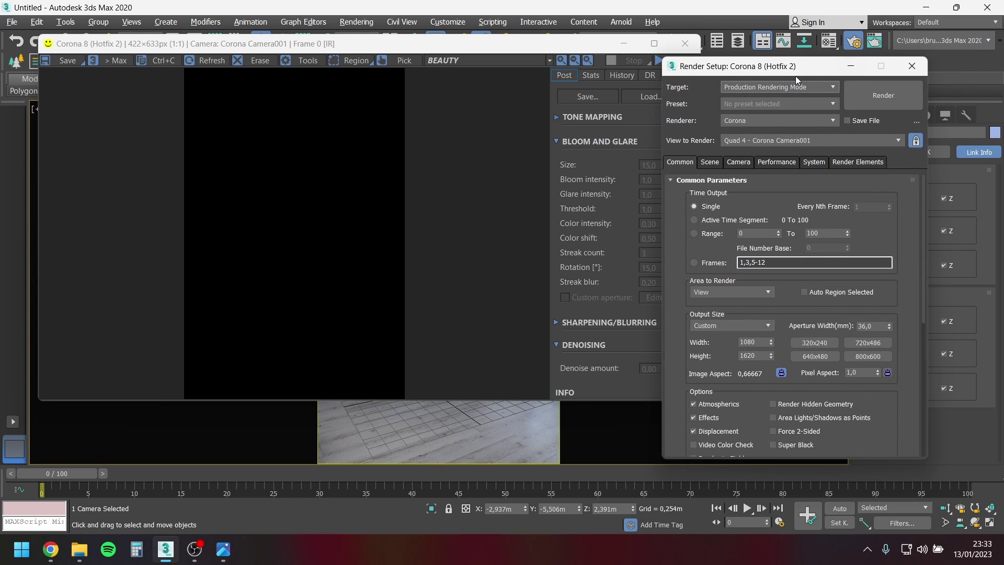
left_click_drag(757, 72, 132, 83)
scroll(81, 178, "down", 3)
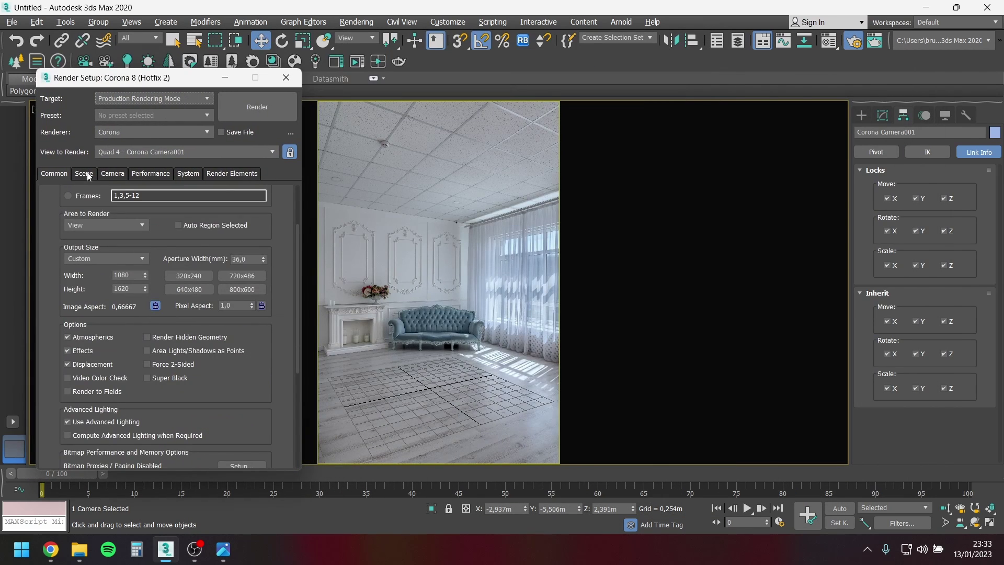
left_click(84, 173)
scroll(62, 218, "down", 3)
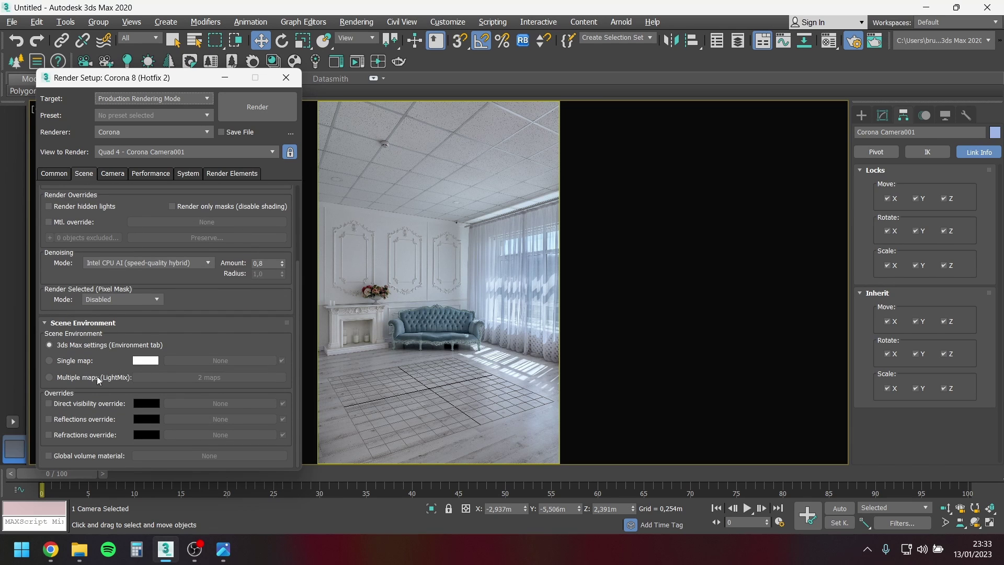
left_click(51, 362)
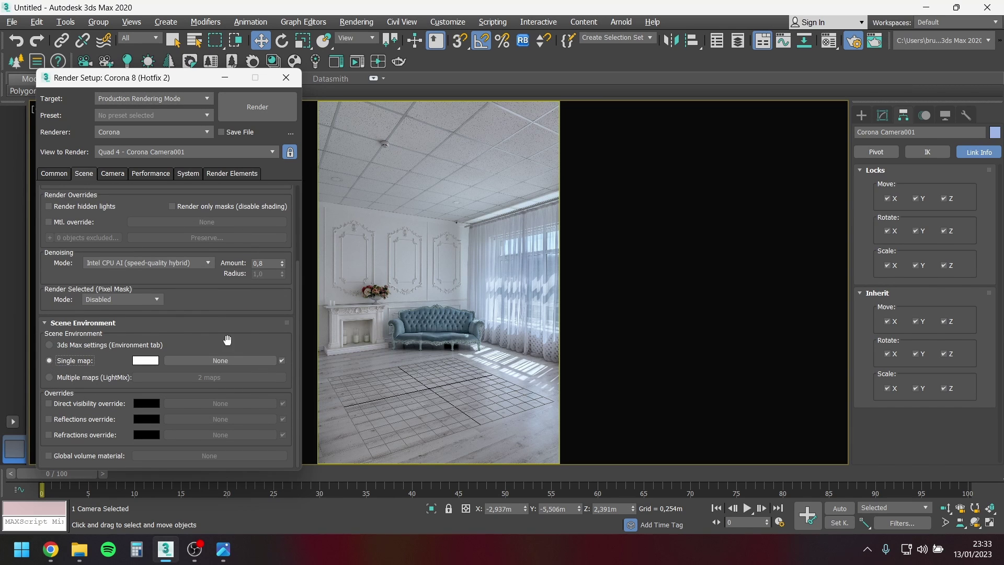
left_click(222, 361)
scroll(567, 328, "down", 7)
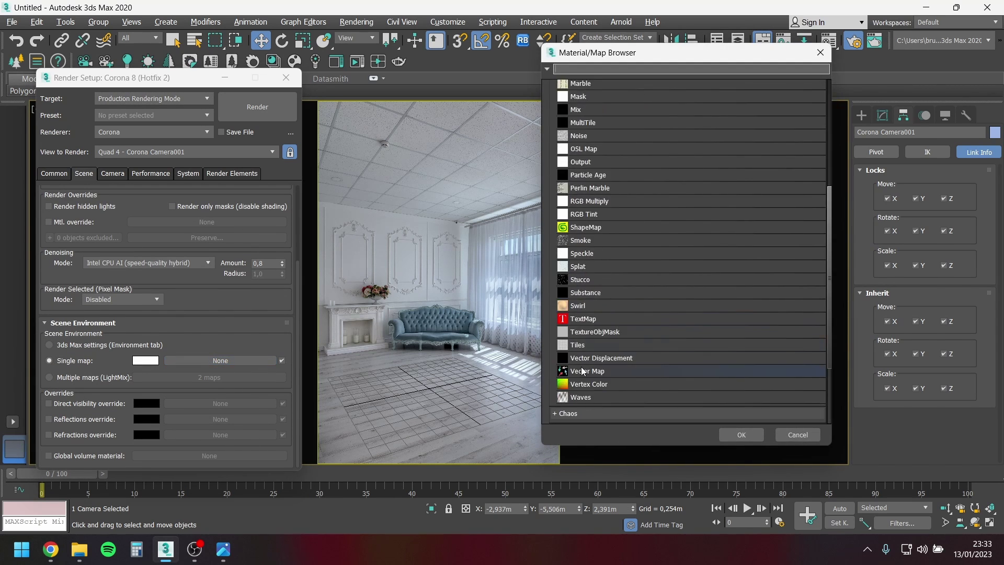
left_click(602, 343)
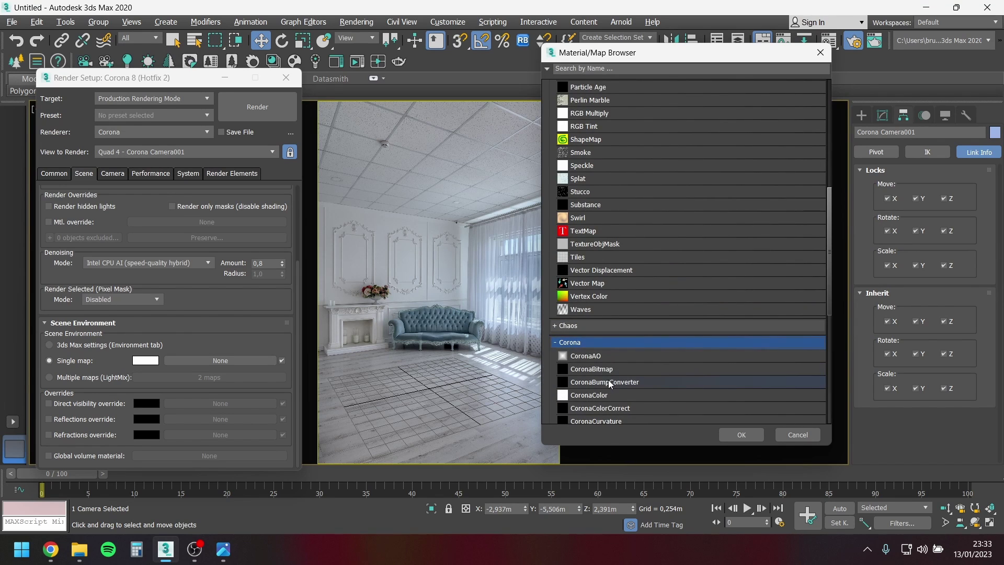
double_click(613, 408)
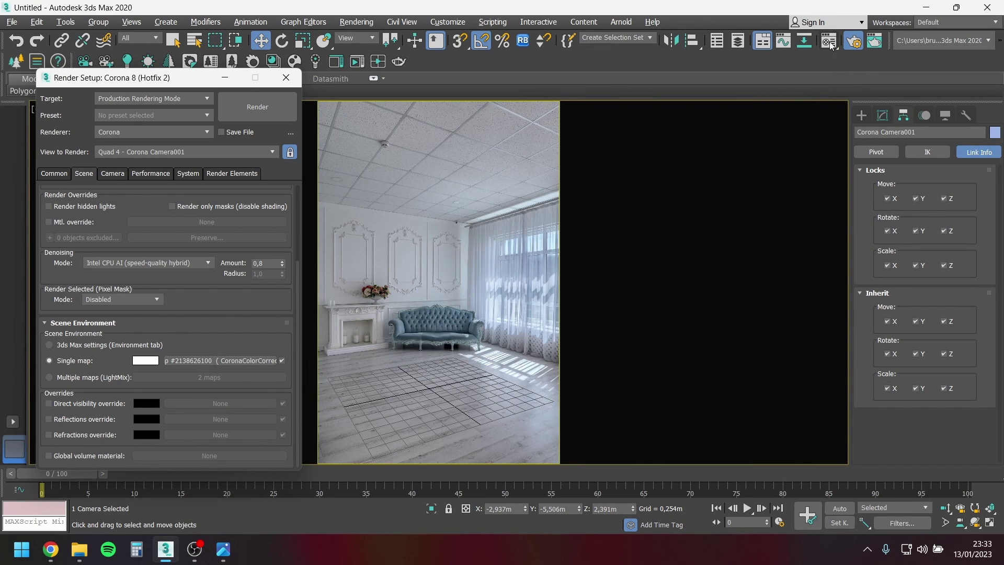
Place the environment's CoronaColorCorrect map in the first Material Editor slot as an instance.
left_click(829, 41)
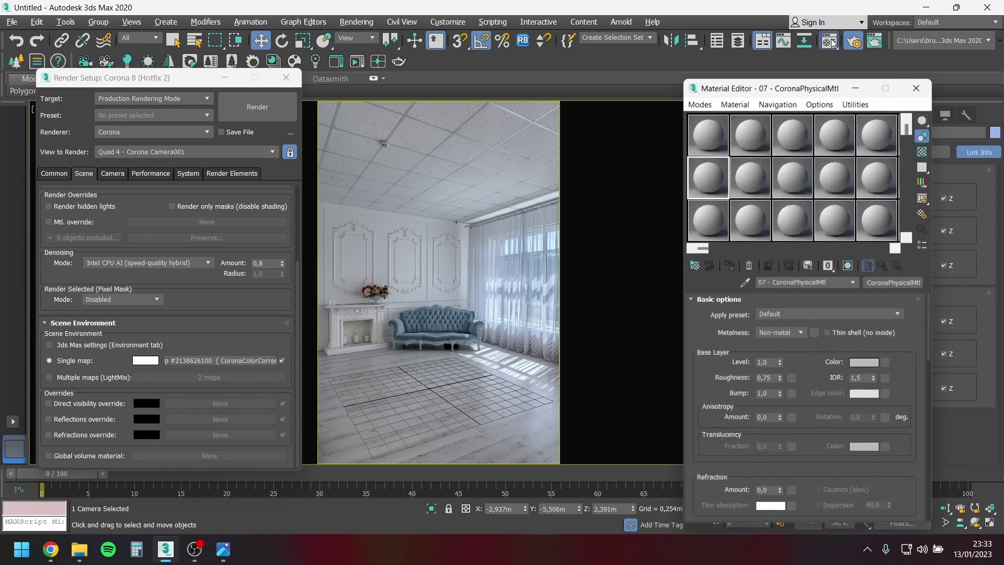
left_click_drag(230, 361, 704, 141)
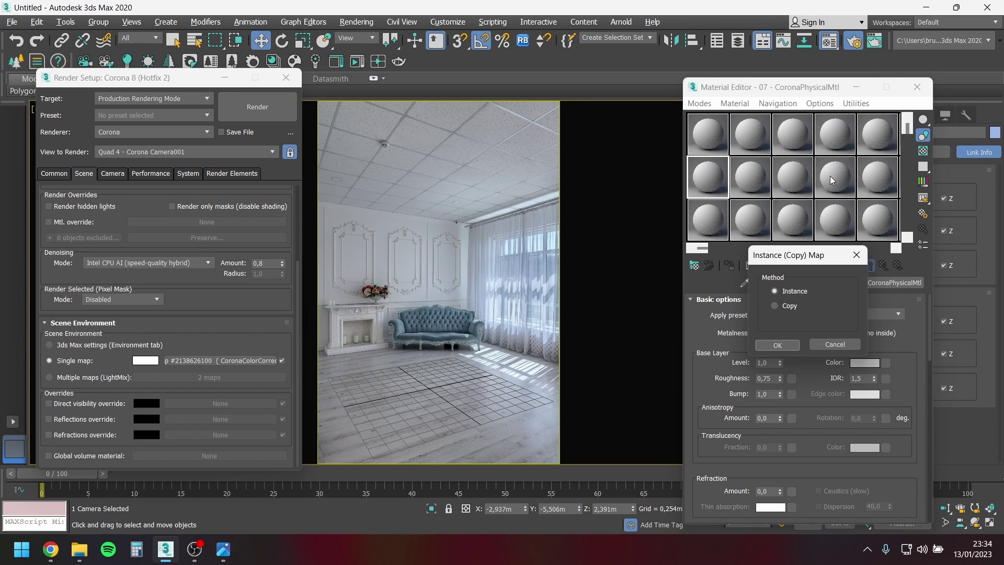
left_click(783, 348)
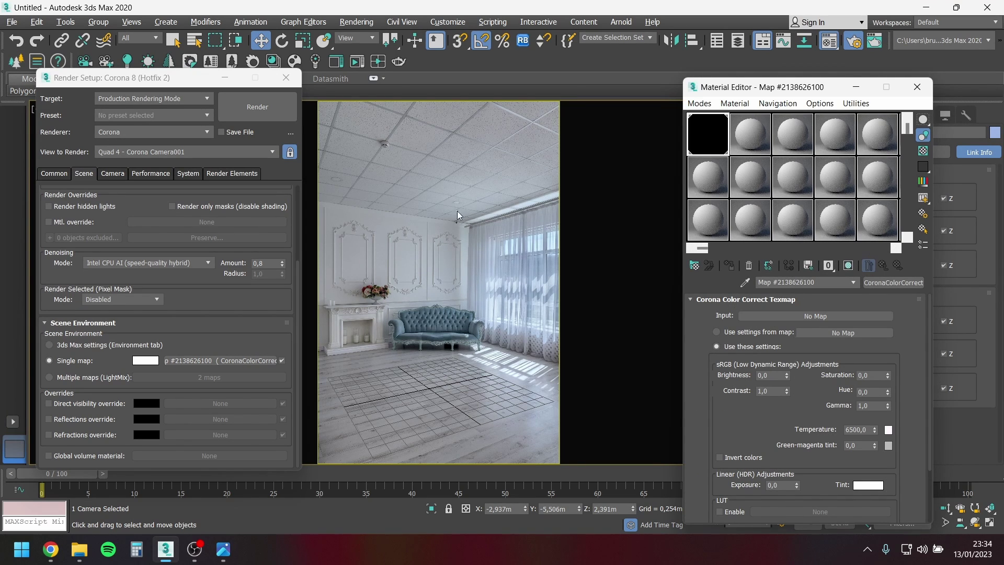
Add a CoronaBitmap with marry_hall_4k.hdr as the input of the environment's colour correction map.
left_click(801, 316)
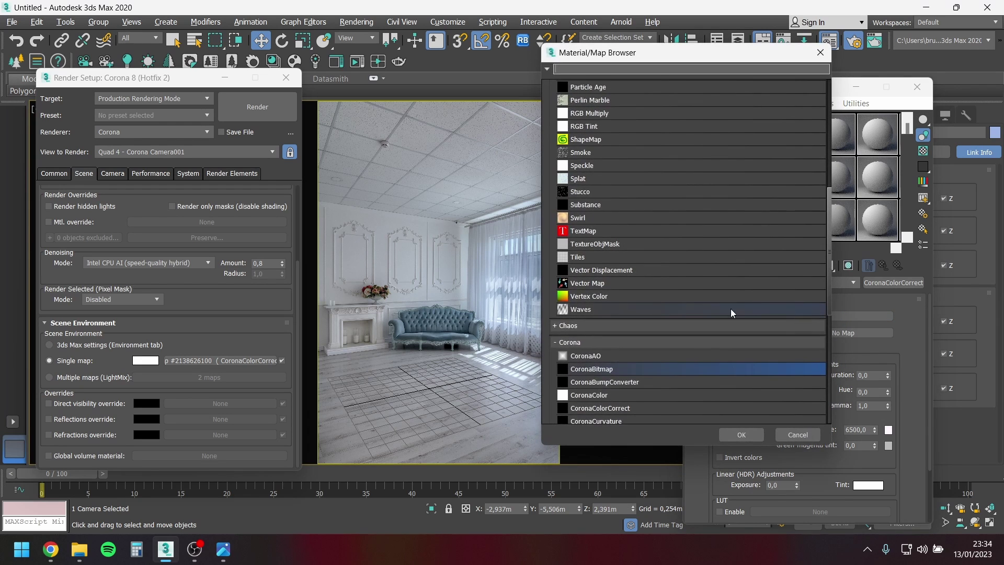
double_click(623, 371)
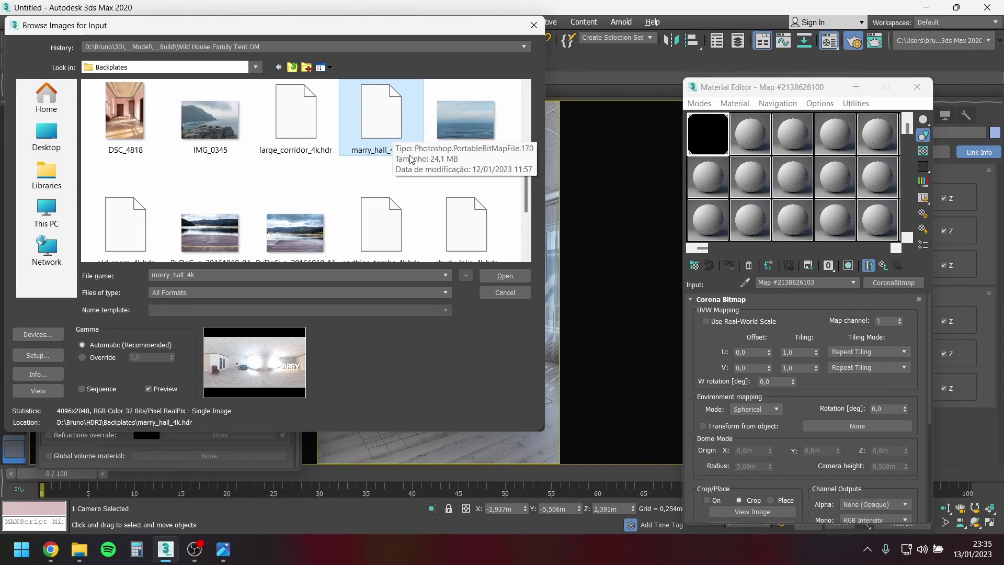
left_click(502, 276)
left_click(210, 299)
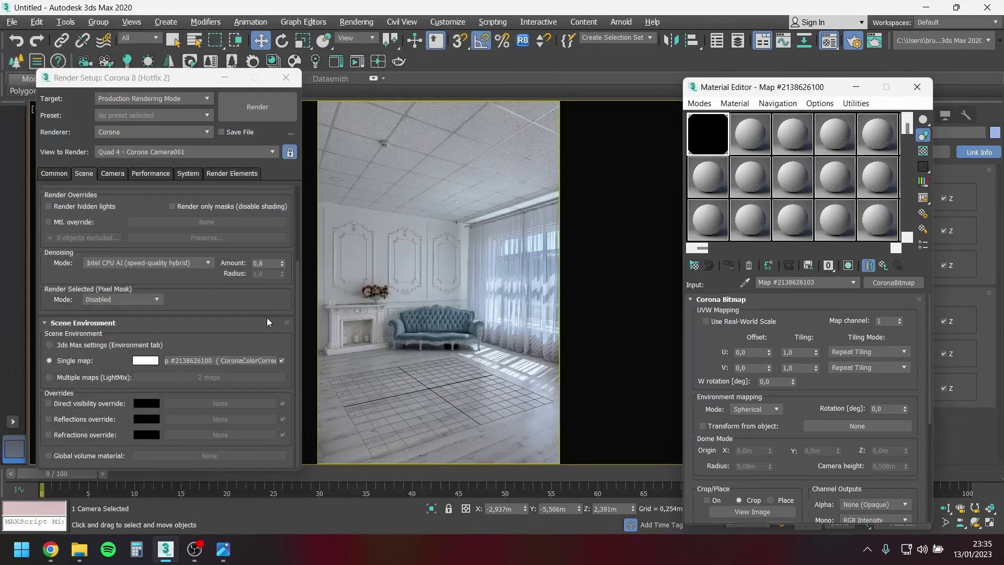
Check the HDRI environment in an interactive render of the camera view, and close the render, material and settings windows.
left_click(357, 62)
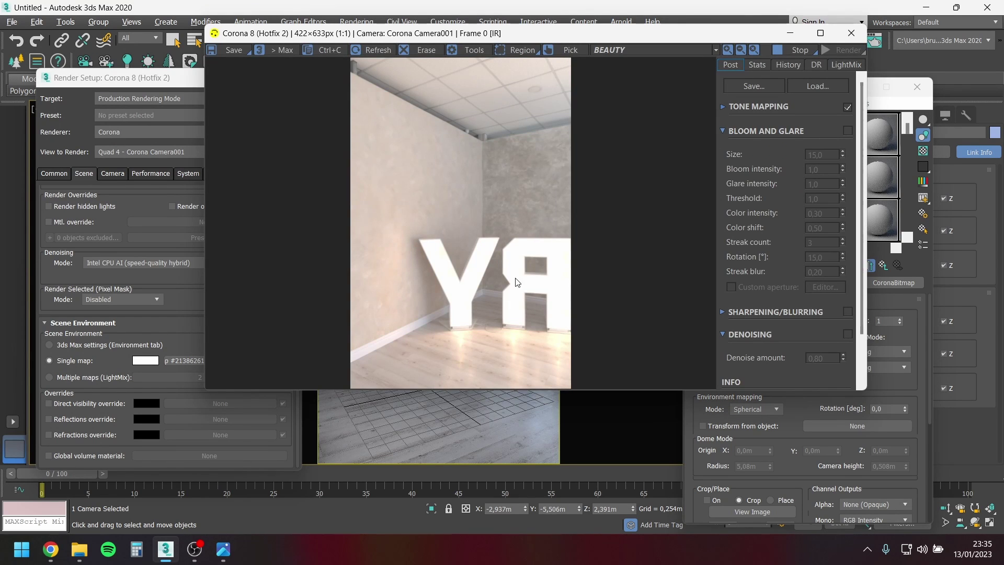
left_click(917, 87)
left_click(174, 79)
left_click(285, 78)
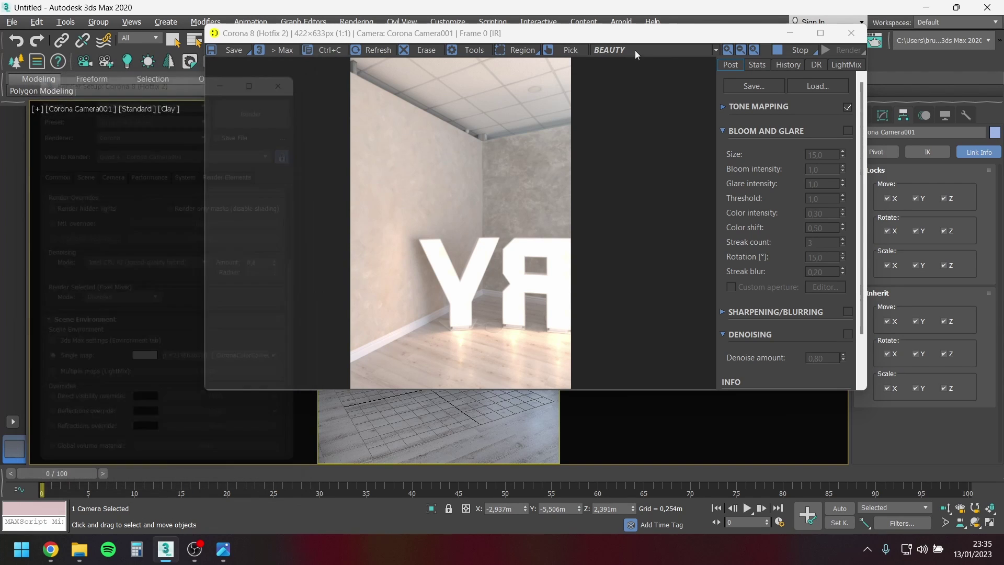
left_click(851, 34)
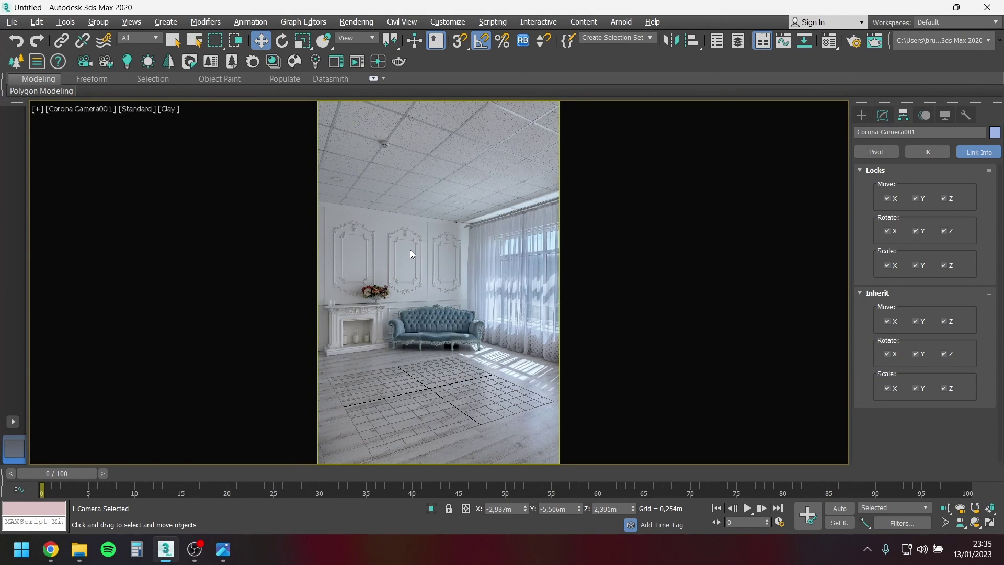
Leave the camera for the Perspective view and orbit it, checking in an interactive render how the HDRI background follows the view.
key("p")
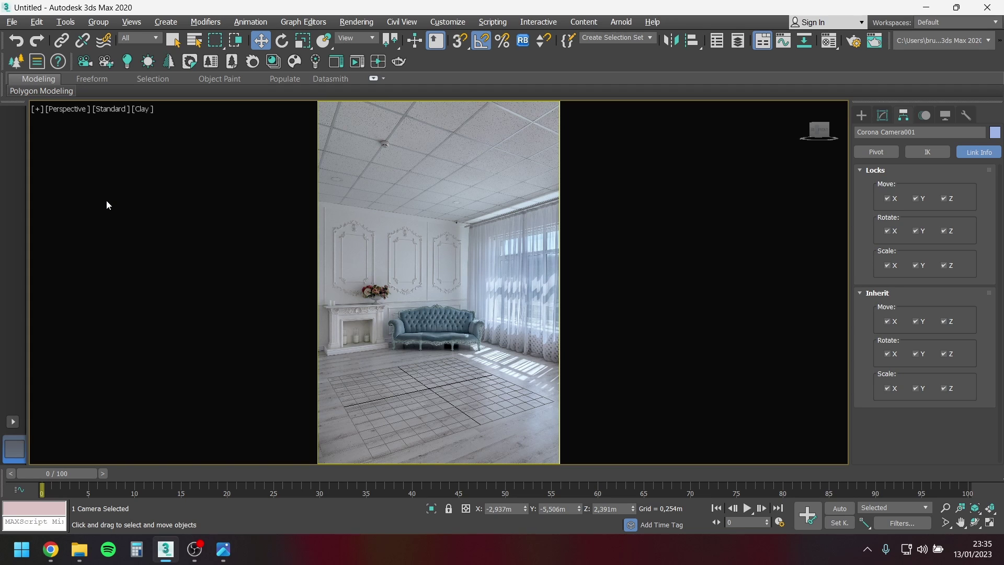
key("c")
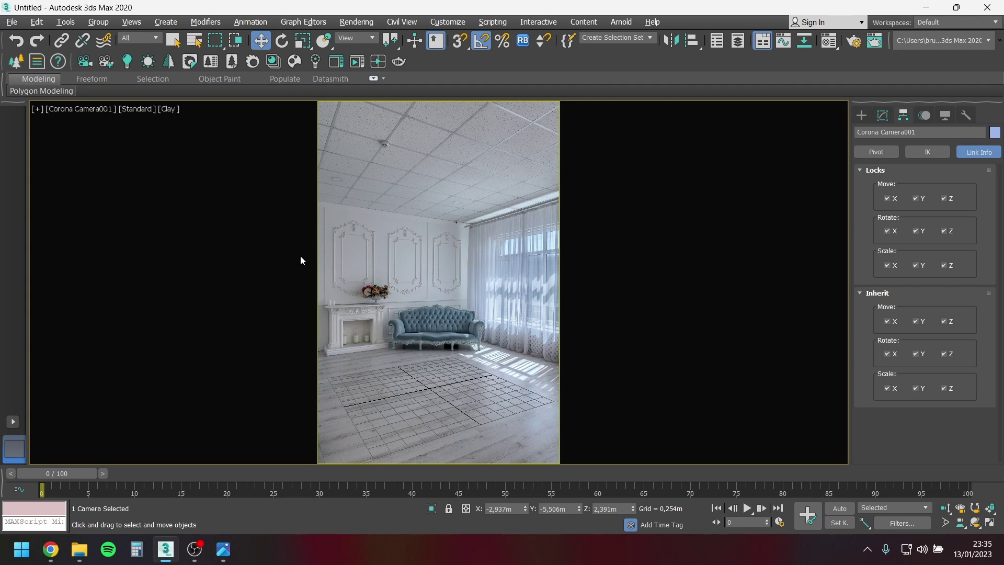
key("p")
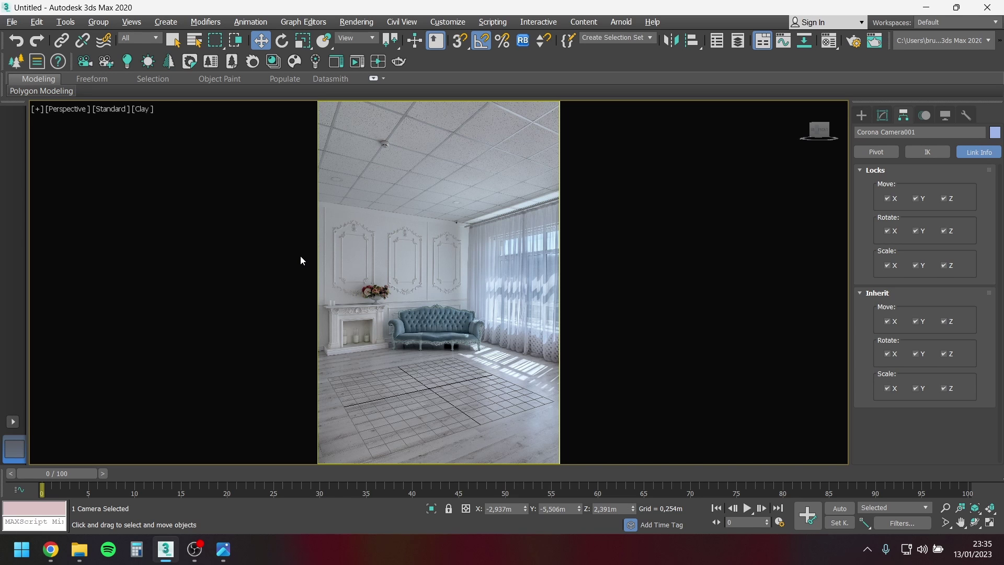
middle_click_drag(308, 254, 546, 215, "alt")
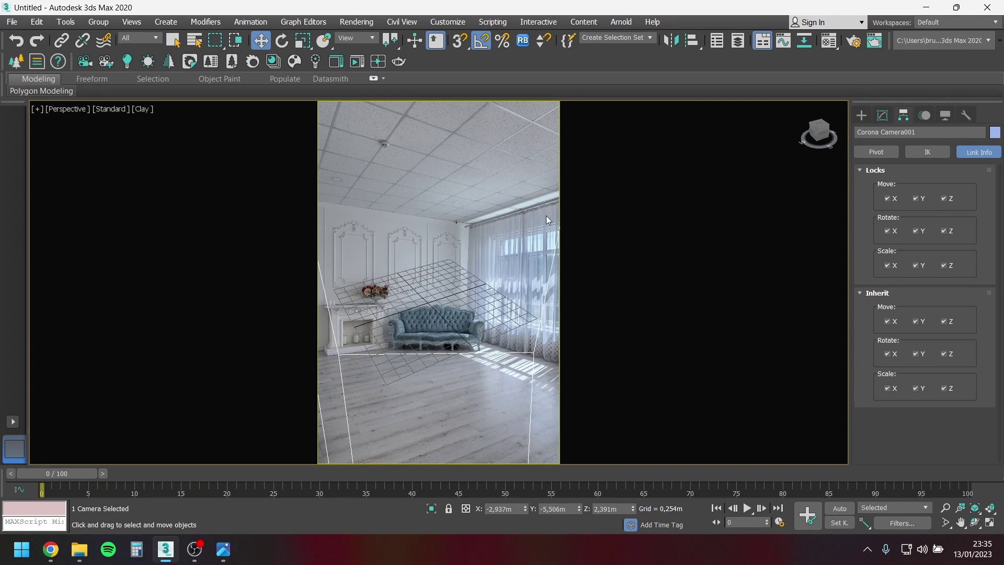
left_click(356, 63)
left_click_drag(342, 40, 20, 121)
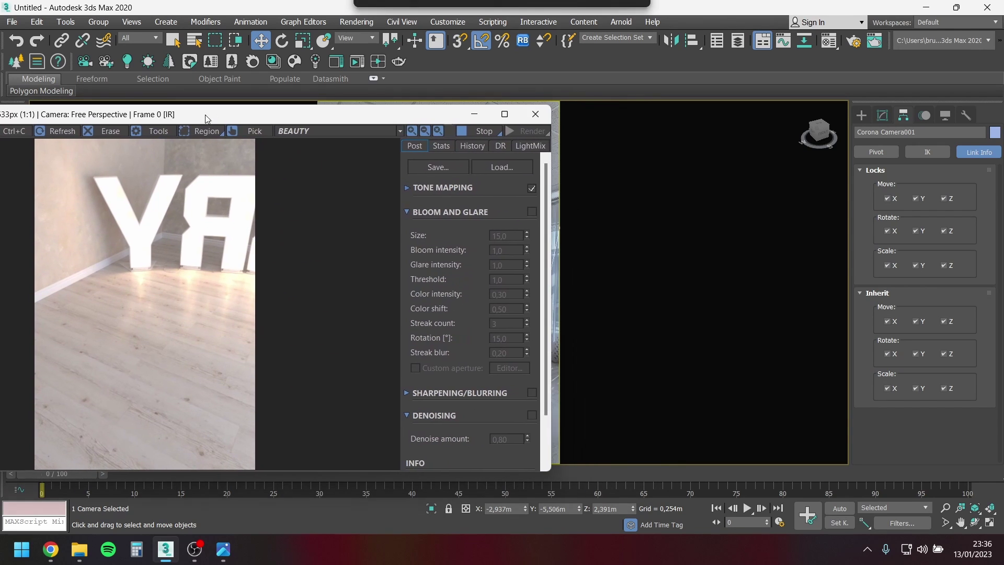
middle_click_drag(592, 239, 647, 248, "alt")
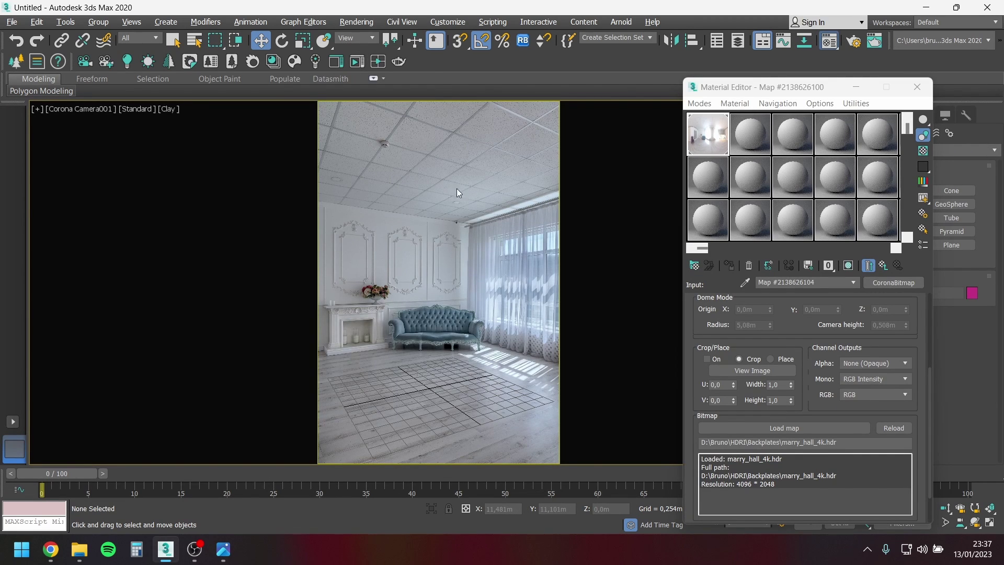
Render the Corona camera view interactively to examine the HDRI background, and stop and close the render.
left_click(376, 61)
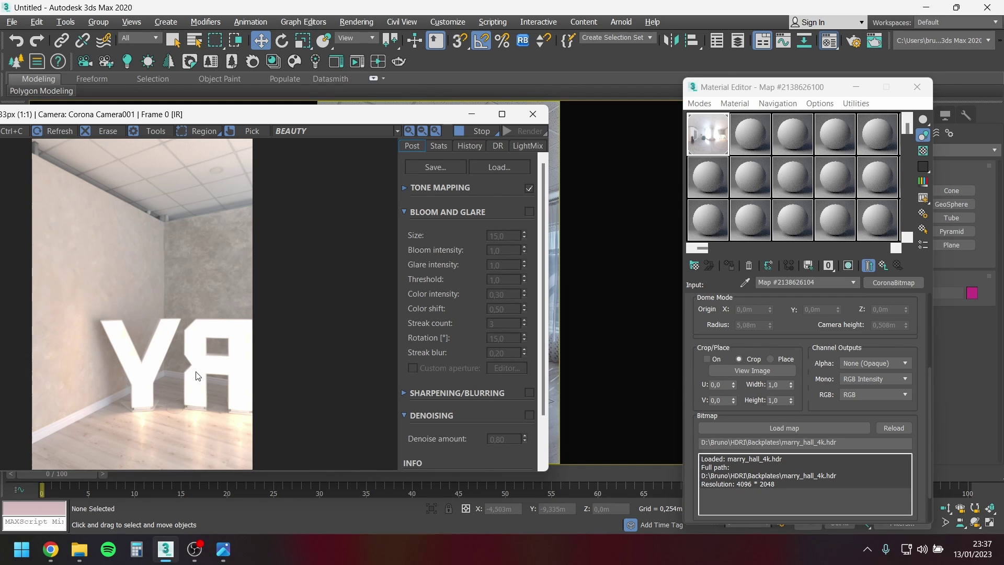
left_click(481, 131)
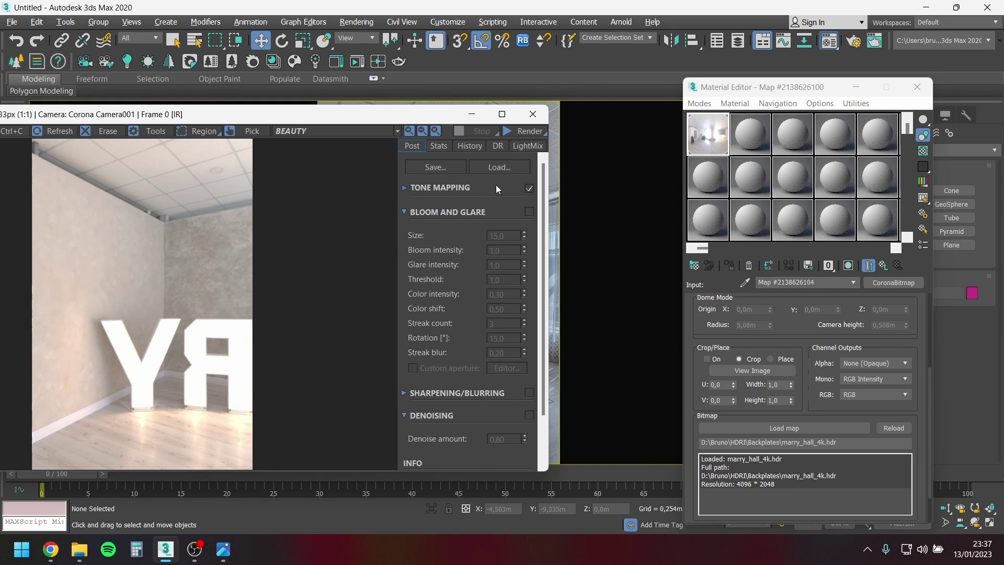
left_click(530, 122)
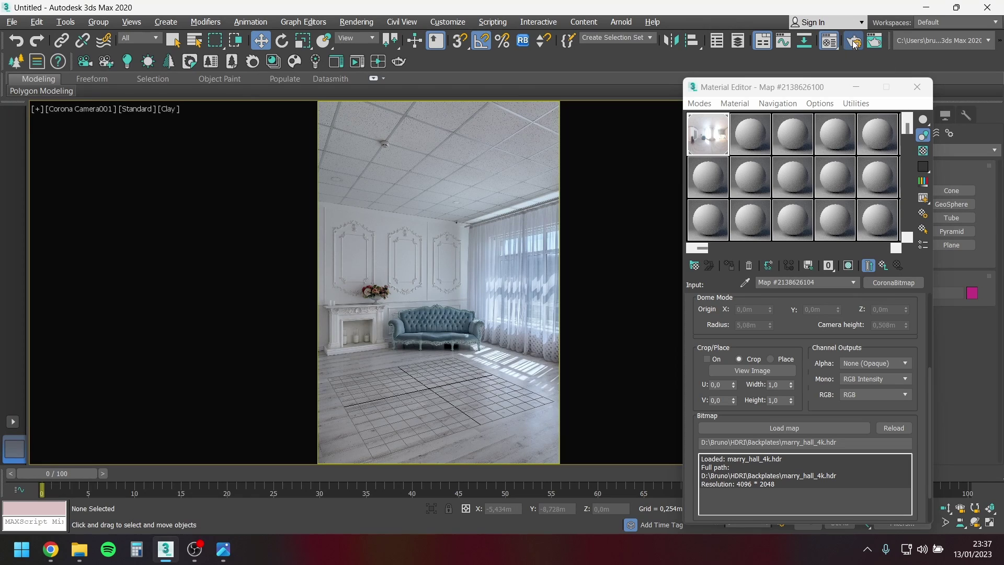
Enable the direct visibility override in the scene environment settings and assign a CoronaColorCorrect map to it.
left_click(853, 42)
scroll(79, 325, "down", 5)
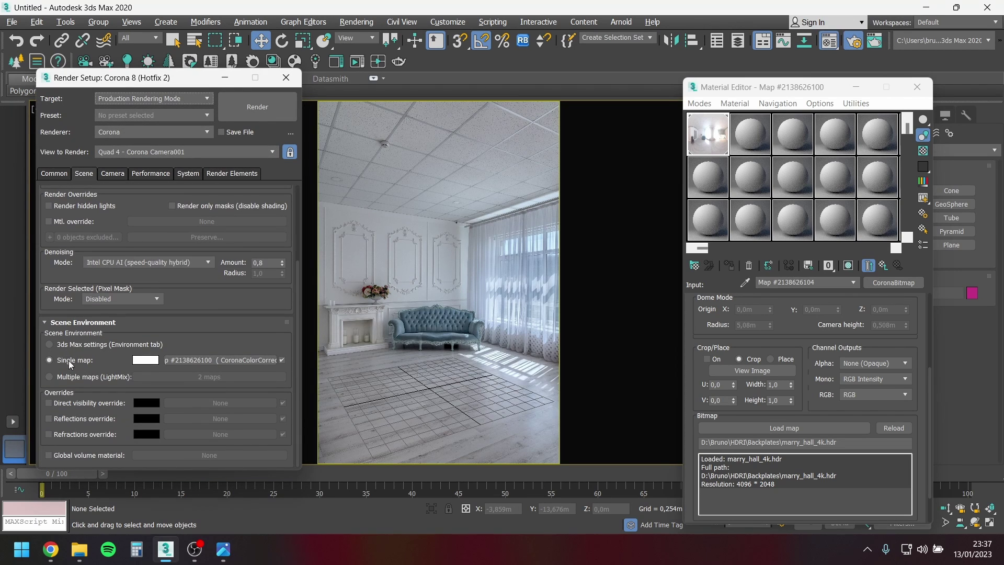
left_click(49, 404)
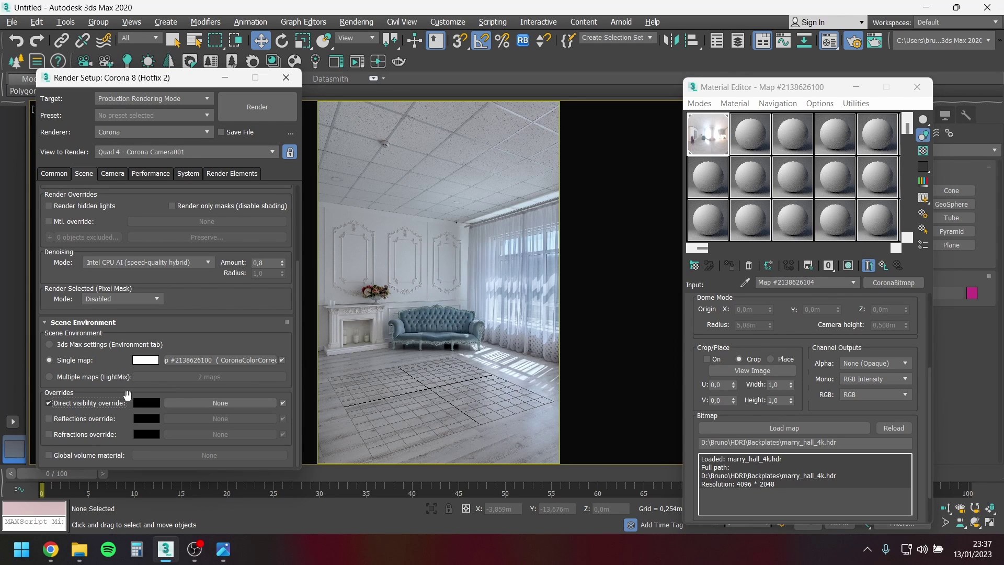
left_click(192, 404)
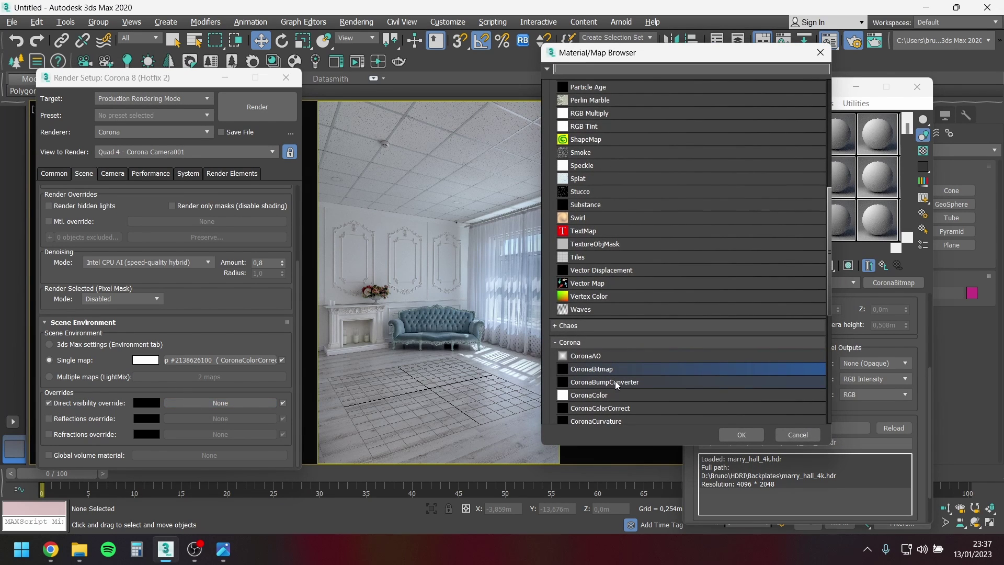
left_click(615, 408)
double_click(615, 408)
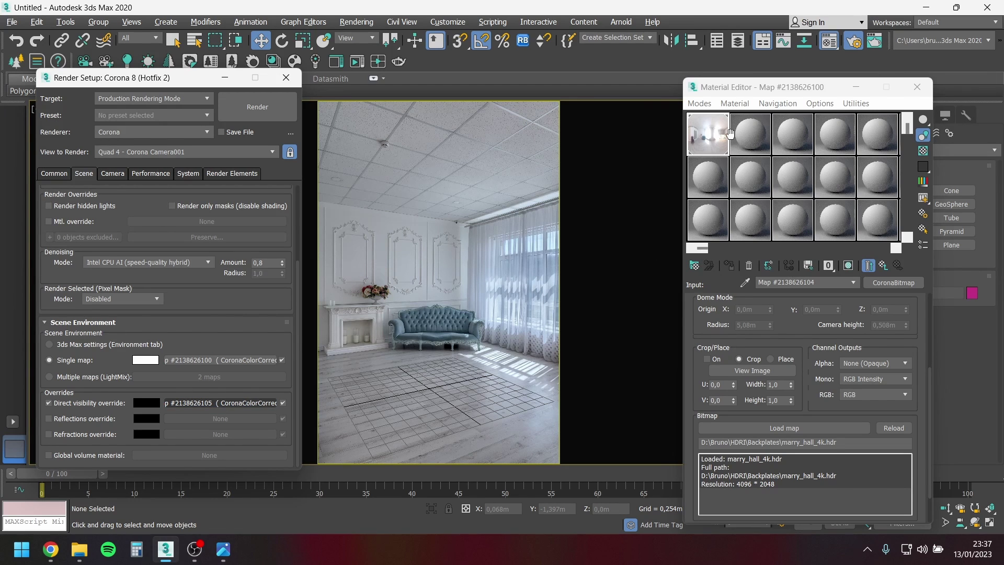
Instance the direct visibility override map into the second material slot and load 11.jpg through a CoronaBitmap as its input.
left_click_drag(220, 403, 764, 134)
left_click(778, 344)
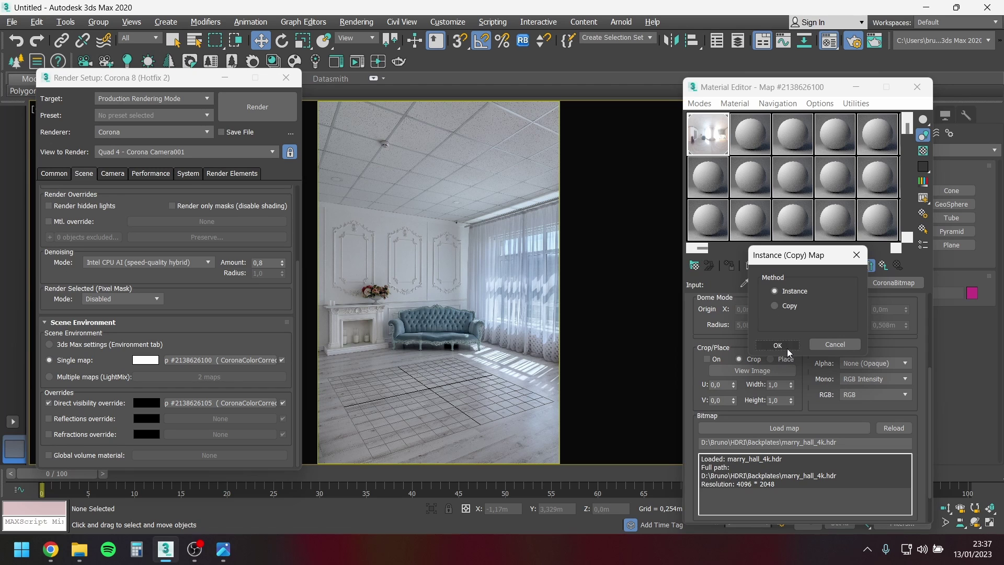
left_click(827, 316)
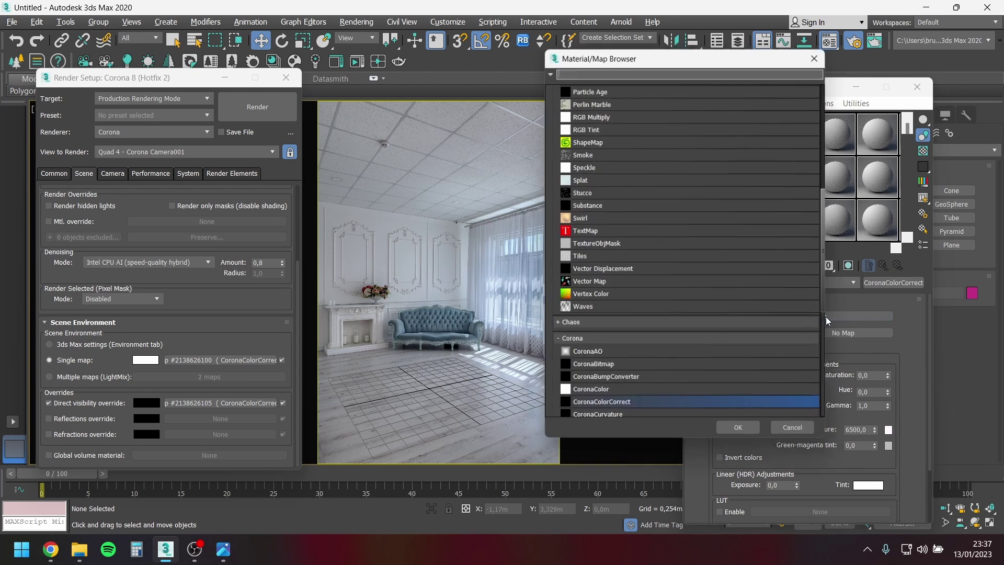
double_click(616, 371)
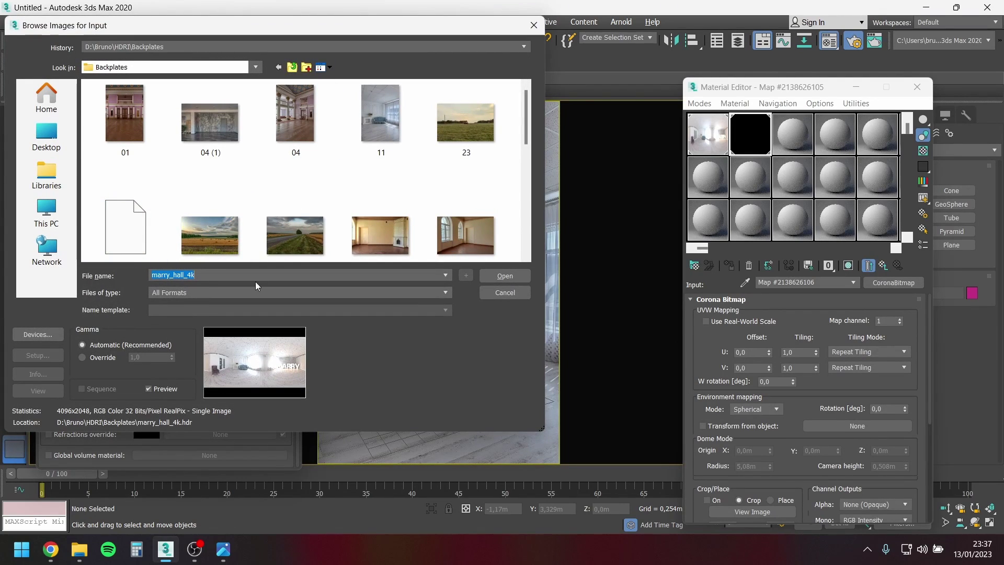
left_click(375, 112)
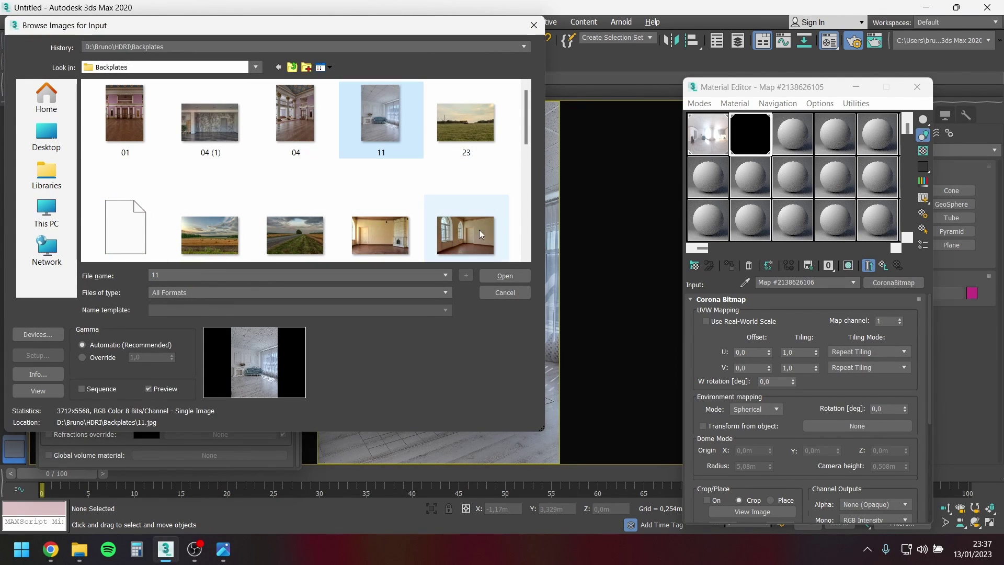
left_click(504, 276)
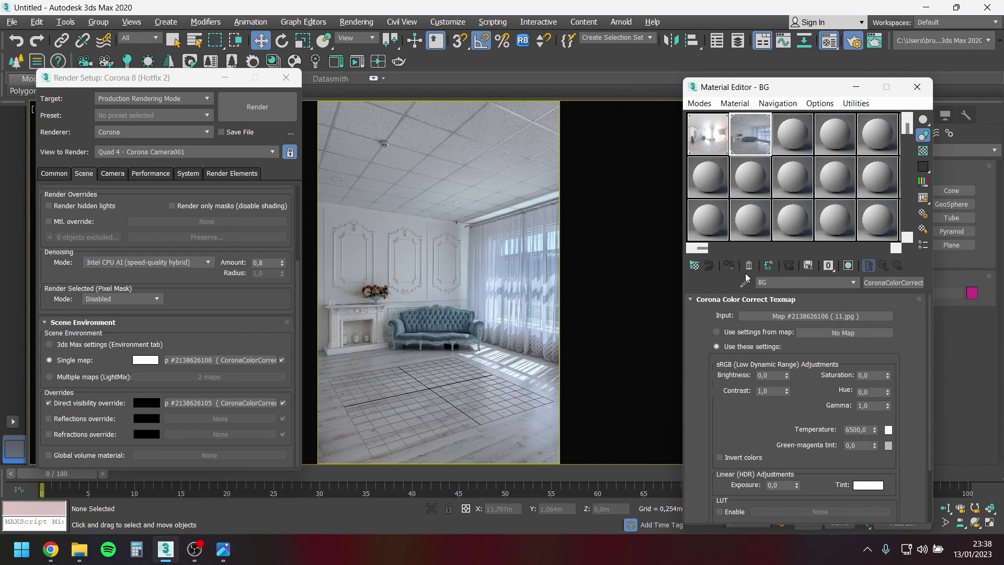
Rename the CoronaColorCorrect map with the marry_hall_4k.hdr input as HDRI, and look at the BG map's settings.
left_click(717, 150)
left_click(764, 282)
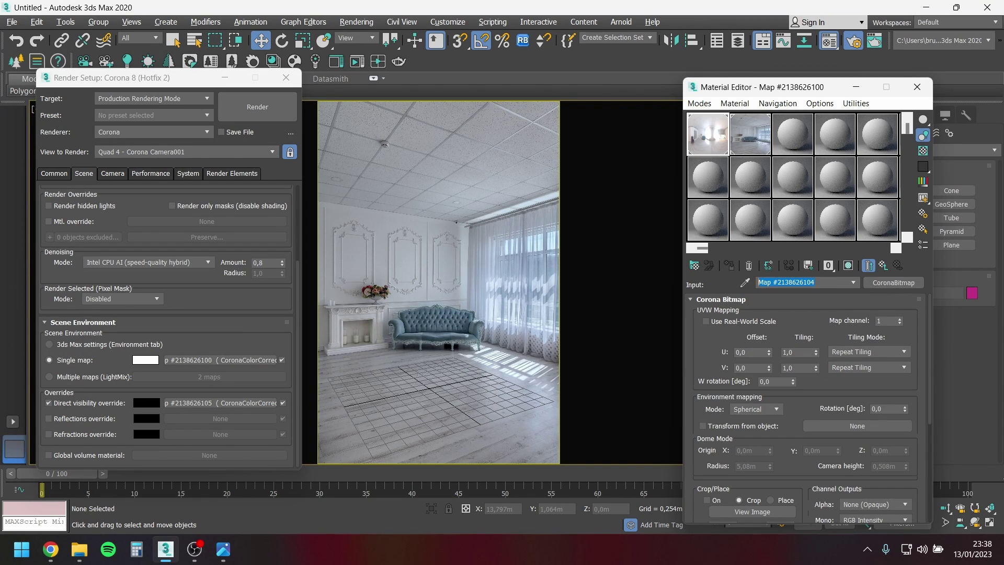
left_click(885, 265)
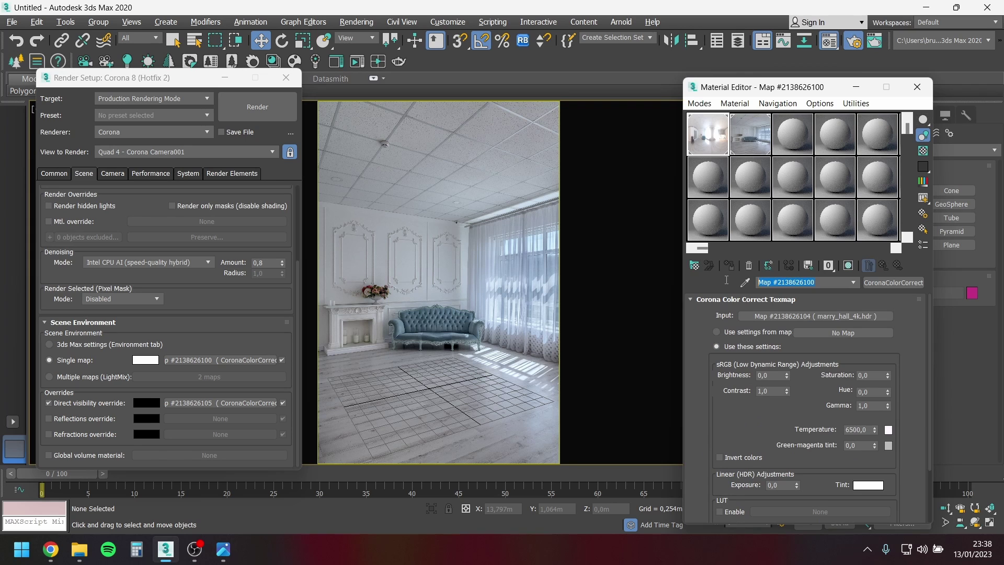
type("HDRI")
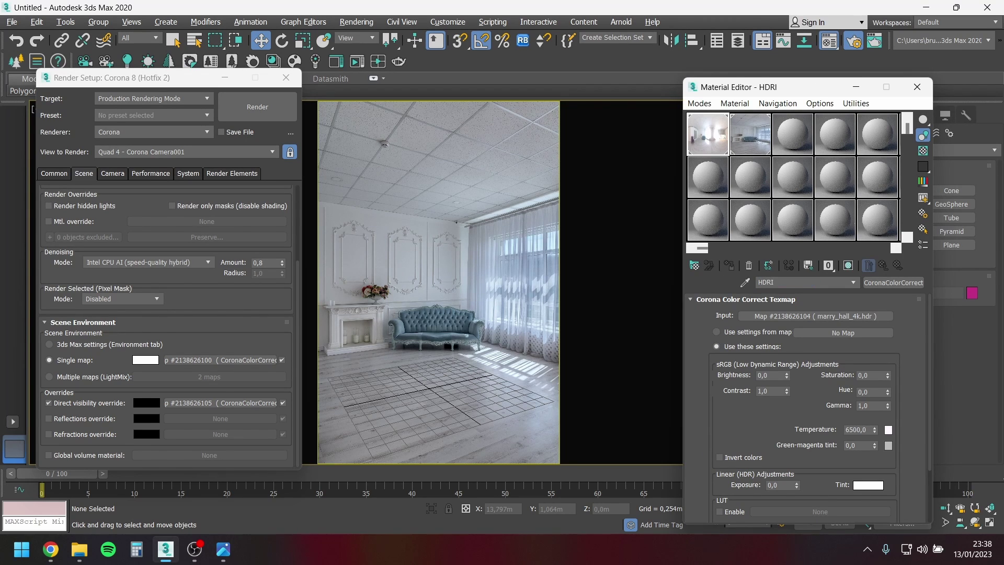
left_click(752, 130)
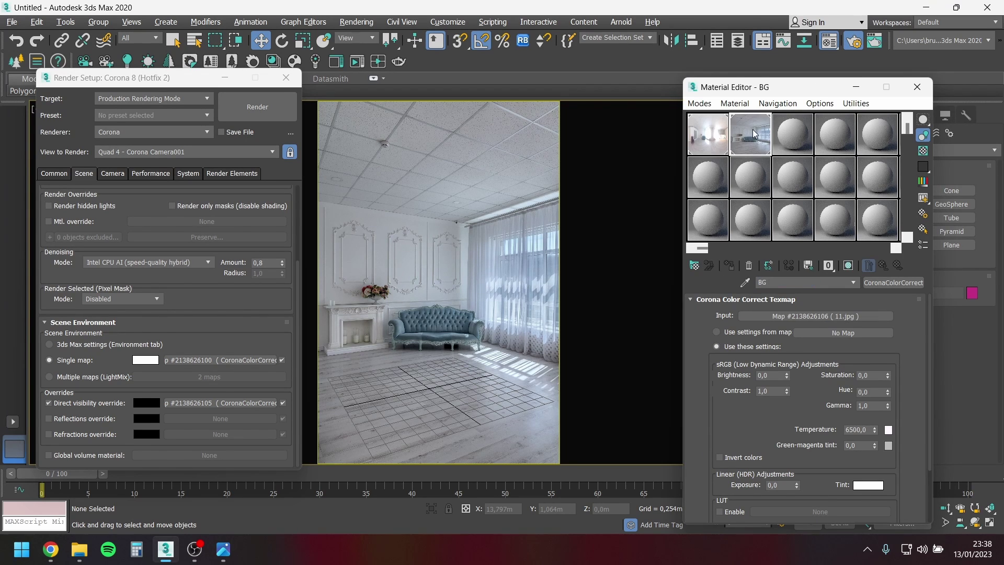
left_click(709, 131)
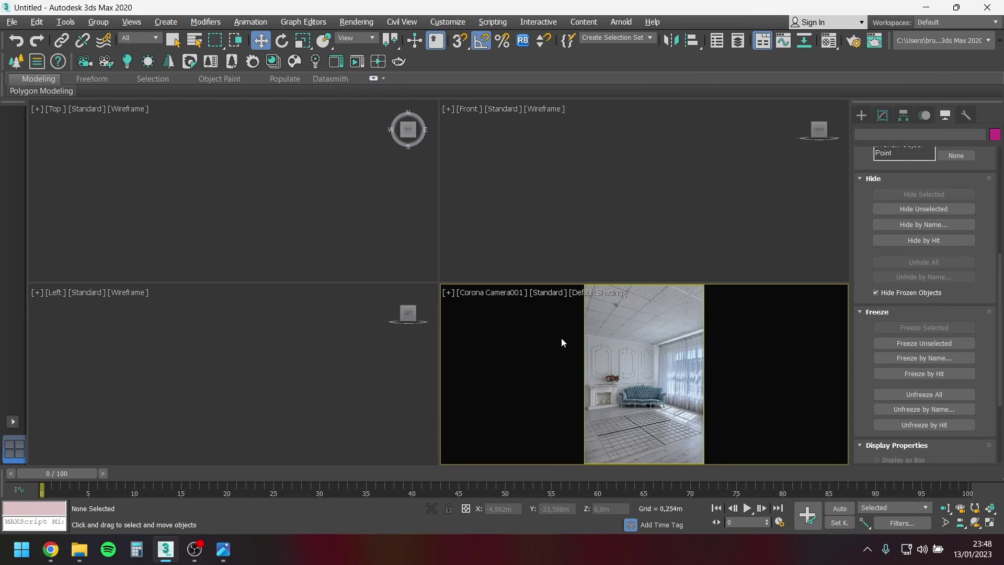
Render the camera view interactively to check that the 11.jpg photo serves as background, and close the render.
left_click(363, 60)
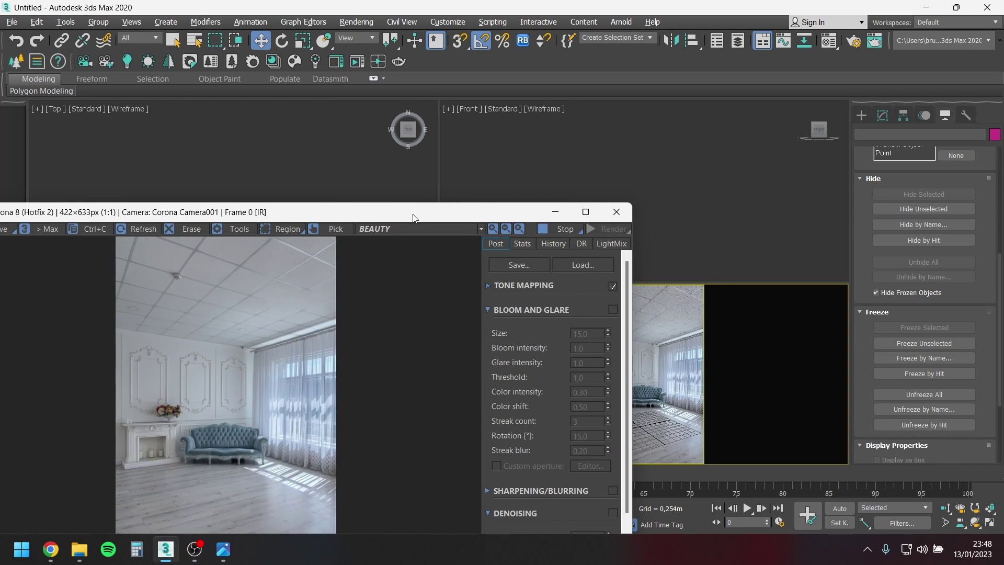
left_click_drag(413, 217, 497, 122)
left_click(695, 117)
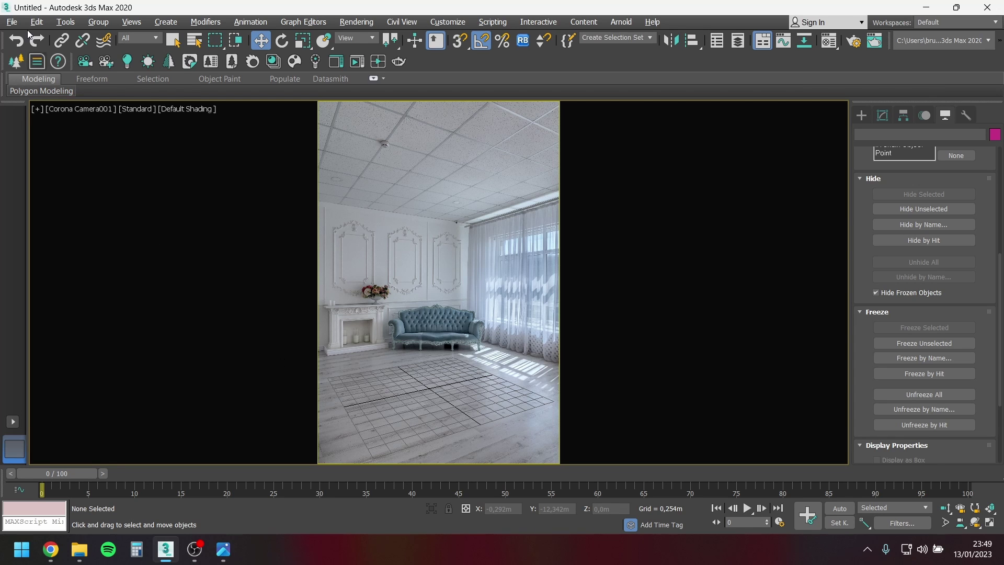
Merge both armchairs, Gold and Silver, from Kreslo_Lorentso_Romano_Home_2018.max into the scene despite missing DLLs.
left_click(11, 22)
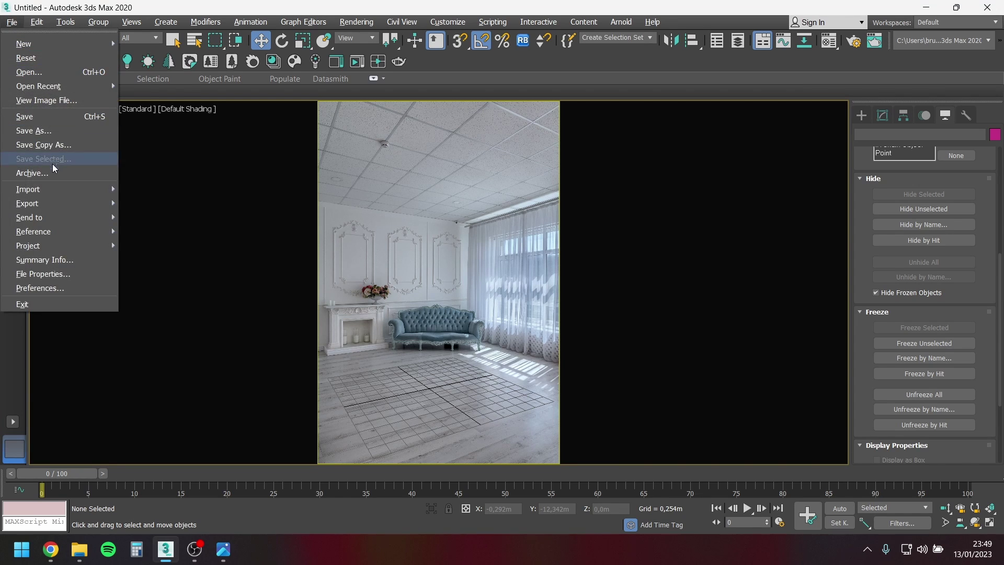
mouse_move(55, 189)
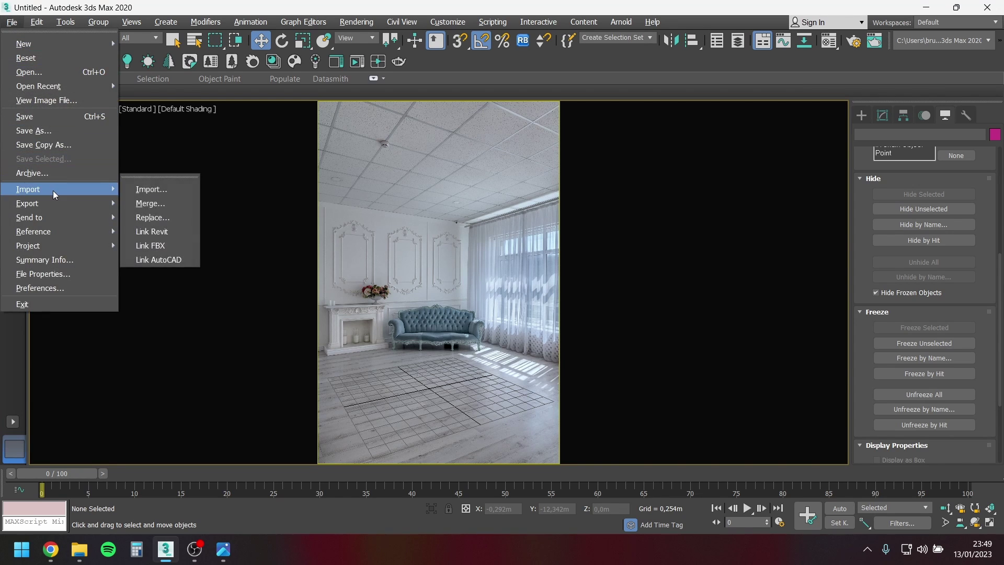
left_click(151, 204)
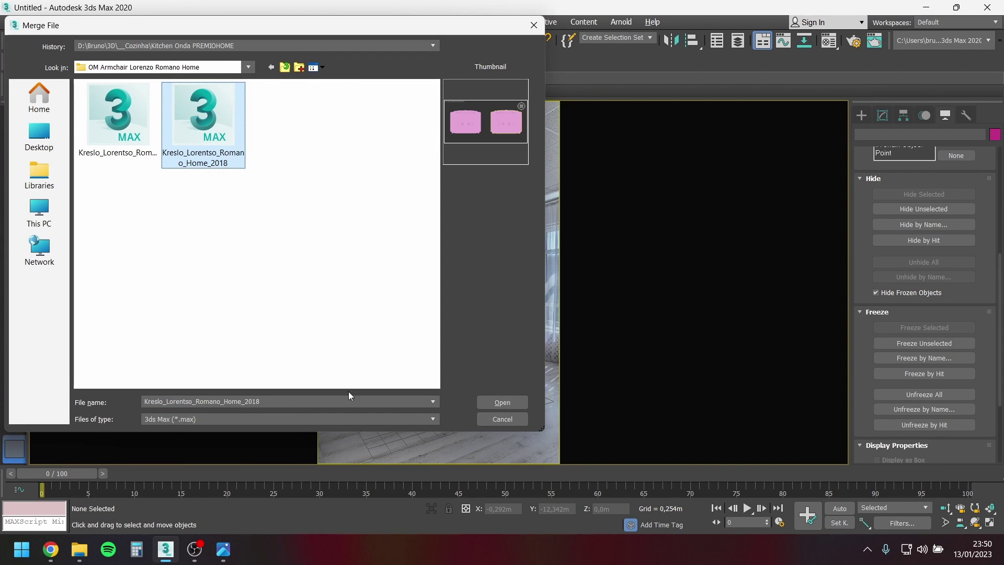
left_click(489, 403)
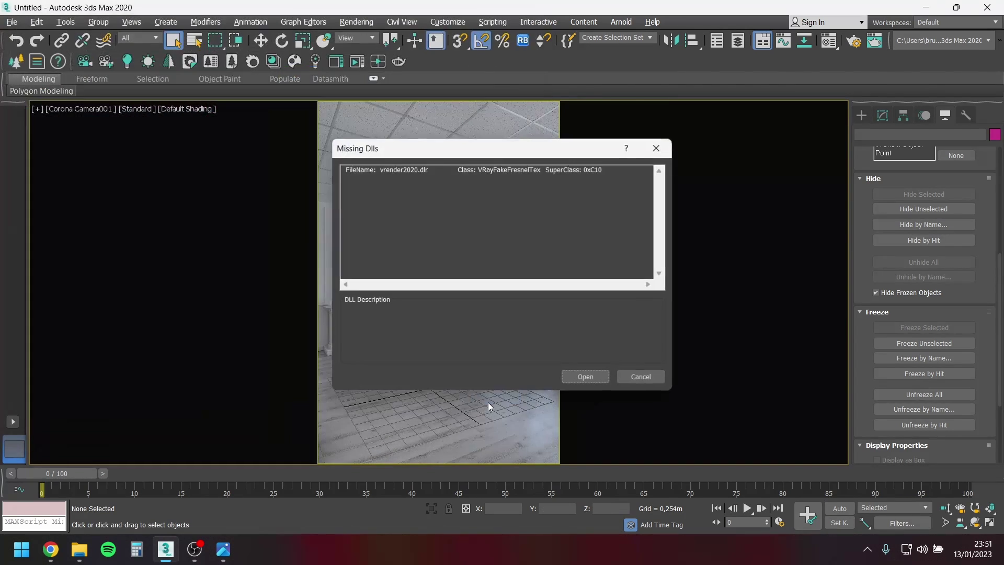
left_click(595, 381)
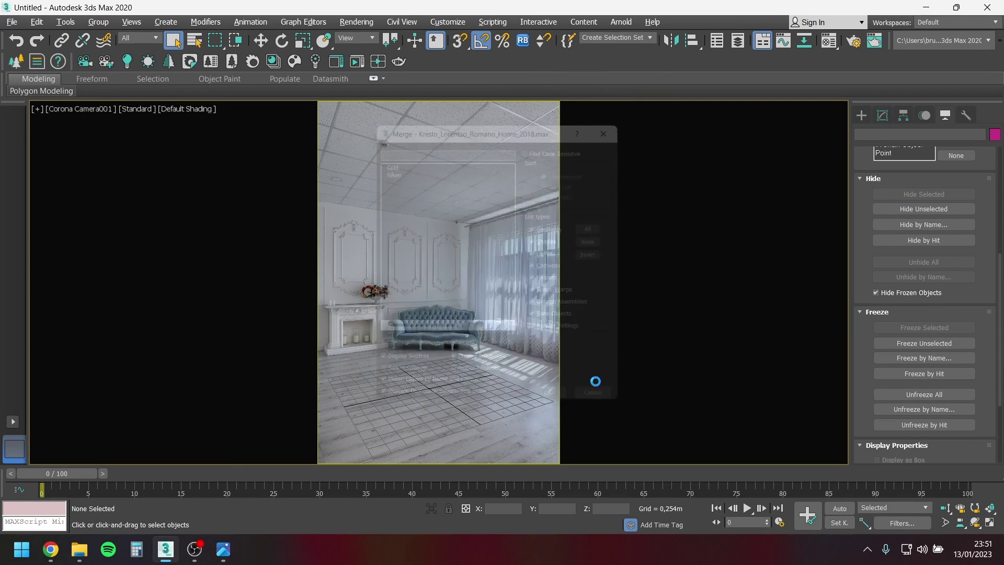
left_click(384, 354)
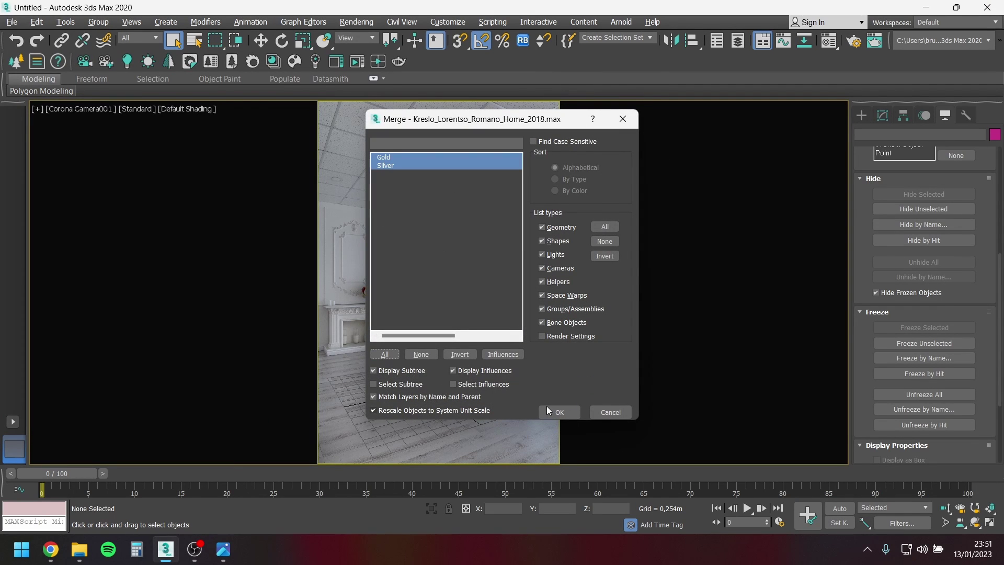
left_click(559, 413)
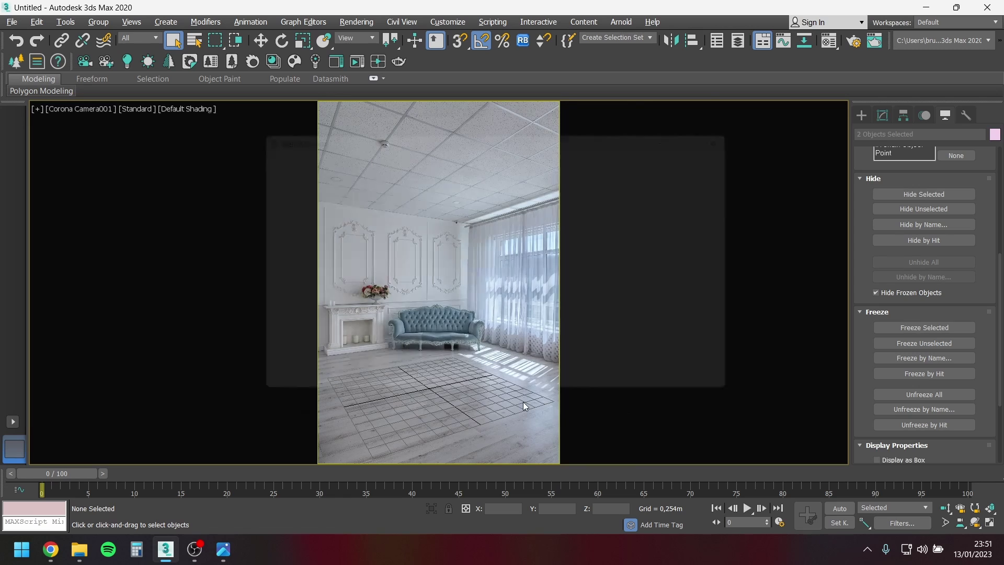
left_click(760, 126)
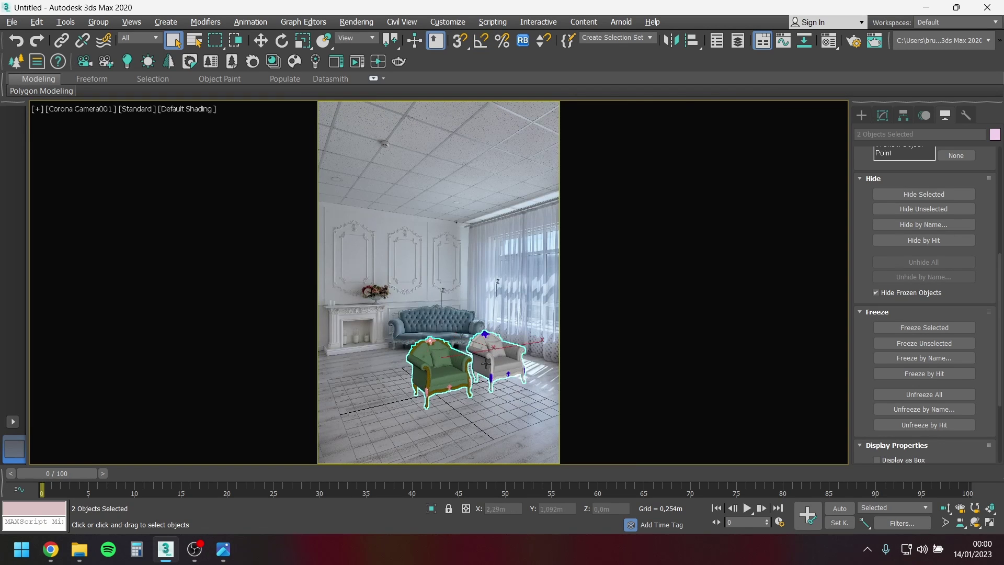
Delete the Silver armchair from the scene, keeping the Gold one.
left_click(443, 371)
left_click(500, 355)
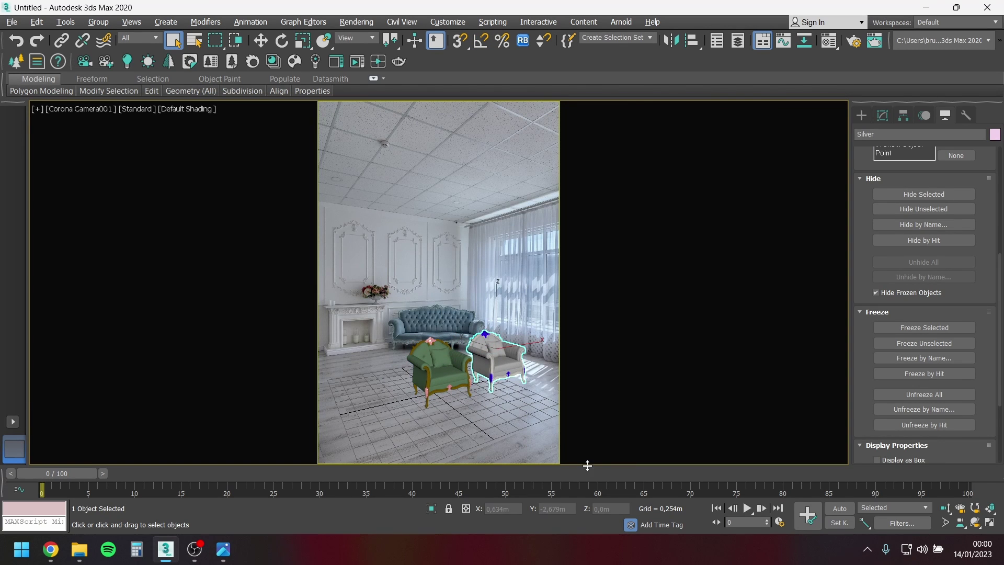
key("Delete")
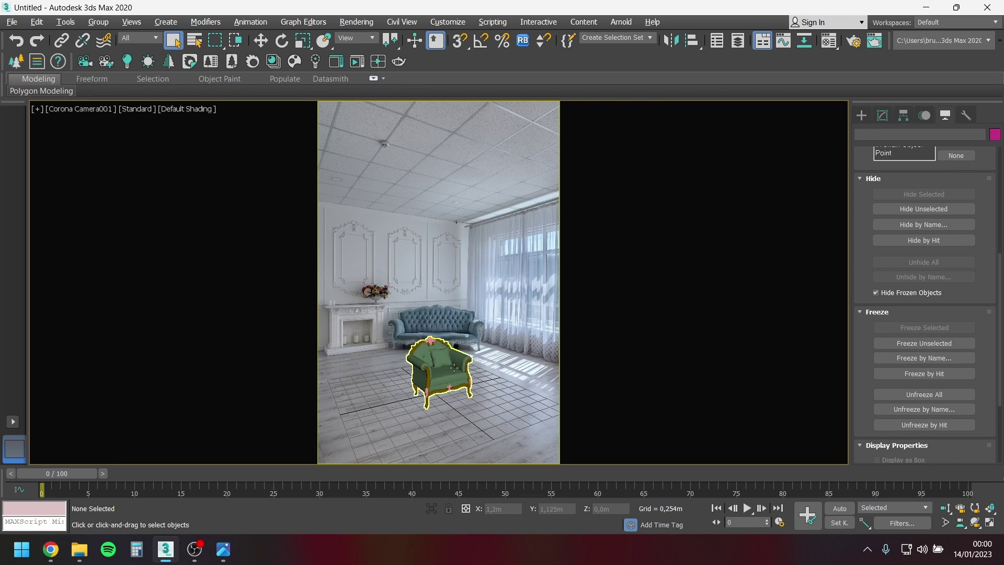
Pick the Gold armchair's Multi/Sub-Object material from the viewport into the empty sample slot below the HDRI map.
left_click(403, 367)
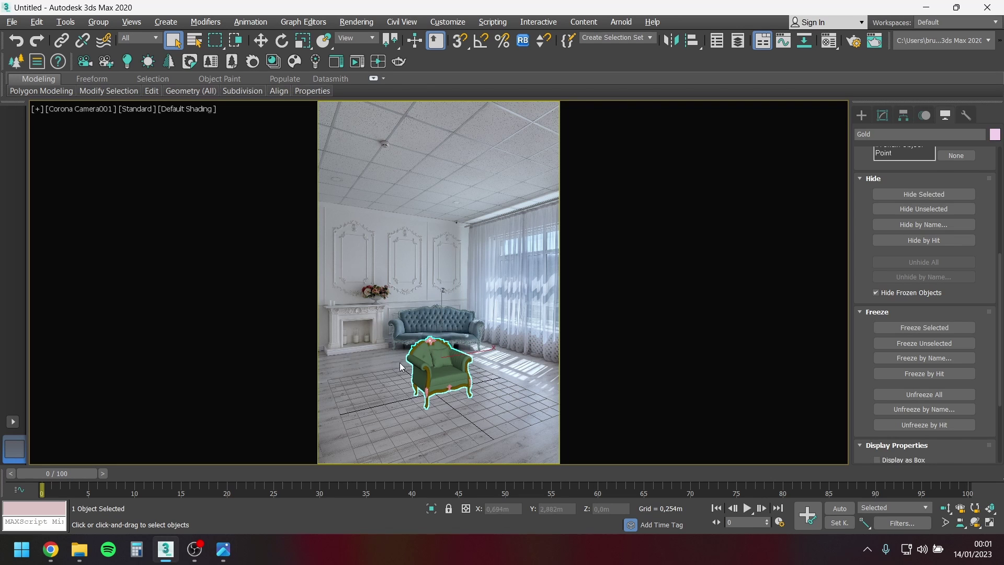
left_click(825, 46)
left_click(587, 272)
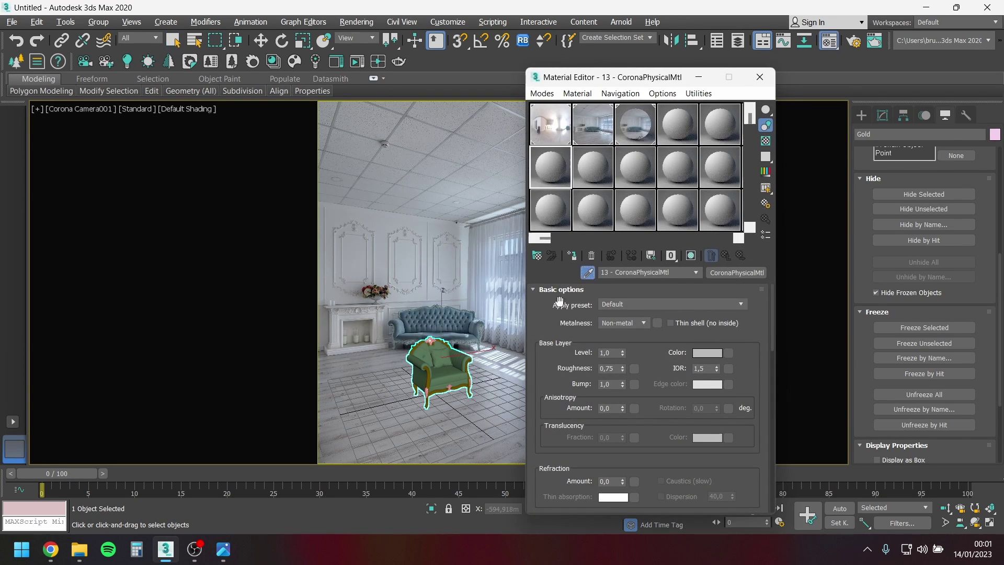
left_click(416, 377)
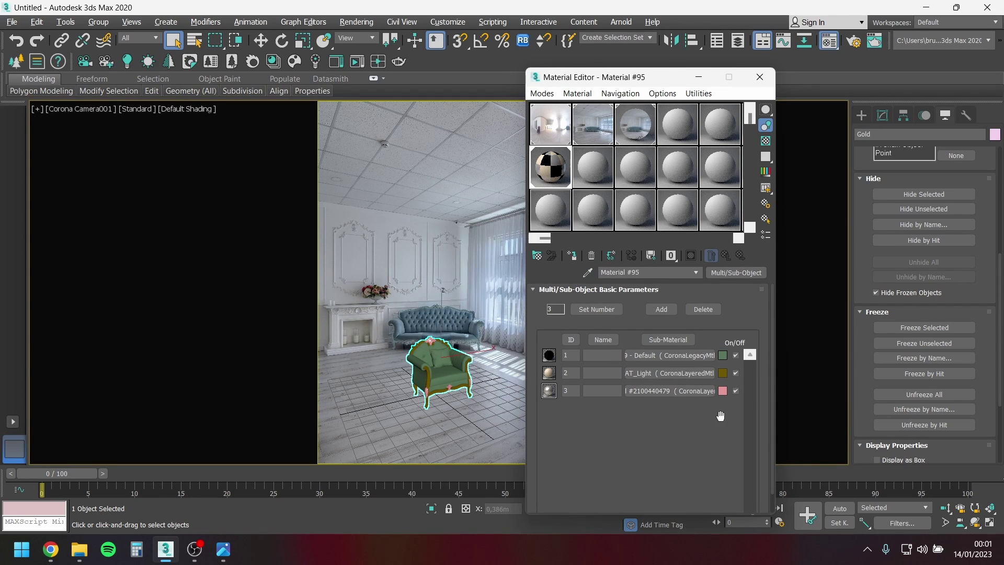
Clear the CoronaAO map from the diffuse channel of the armchair's first sub-material and show its basic options.
left_click(670, 355)
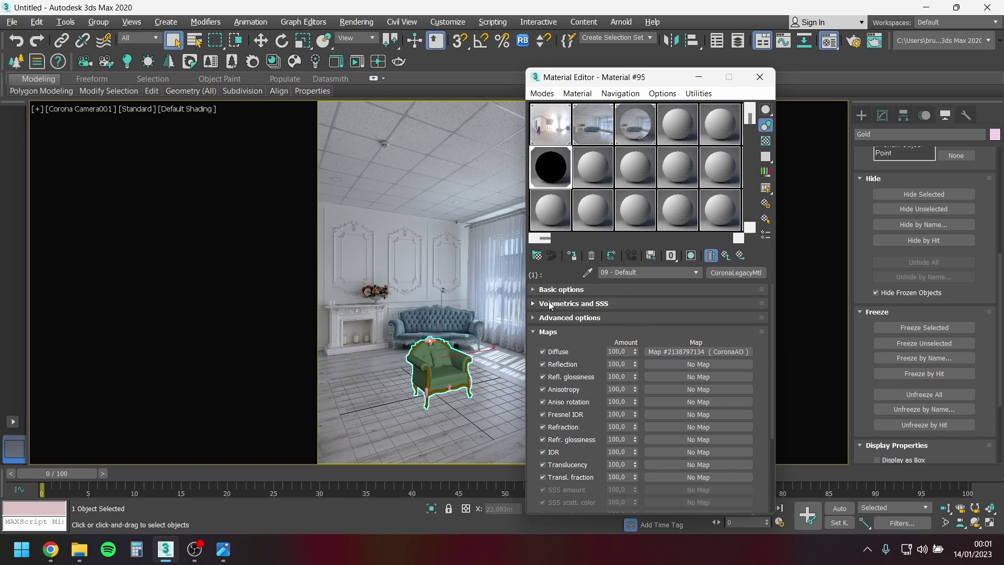
left_click(726, 256)
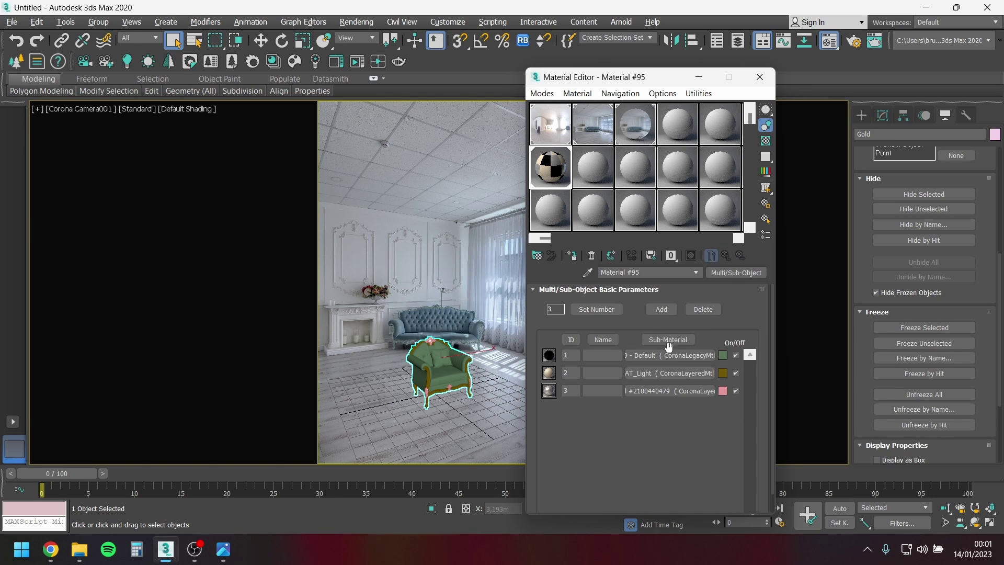
left_click(674, 359)
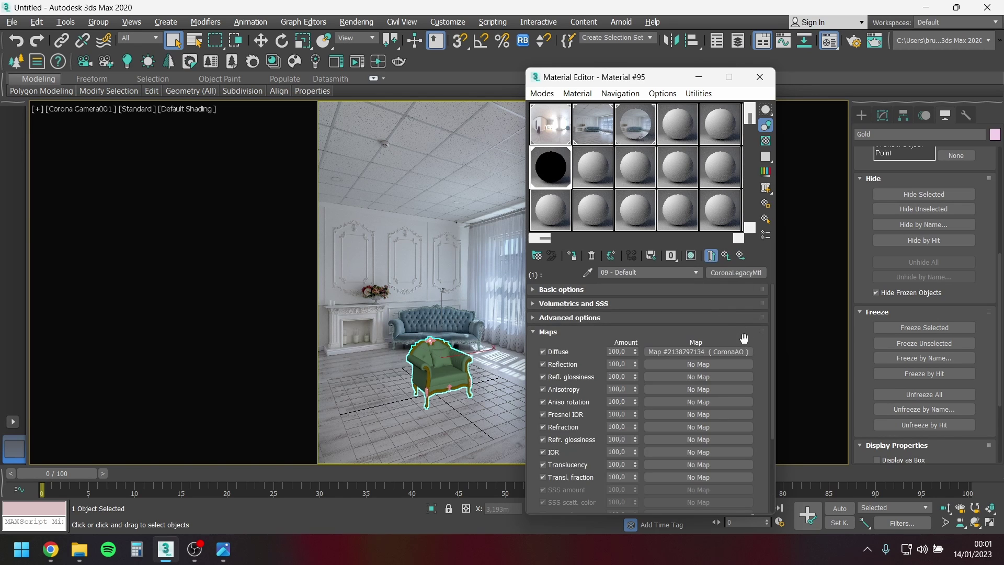
right_click(734, 352)
left_click(762, 384)
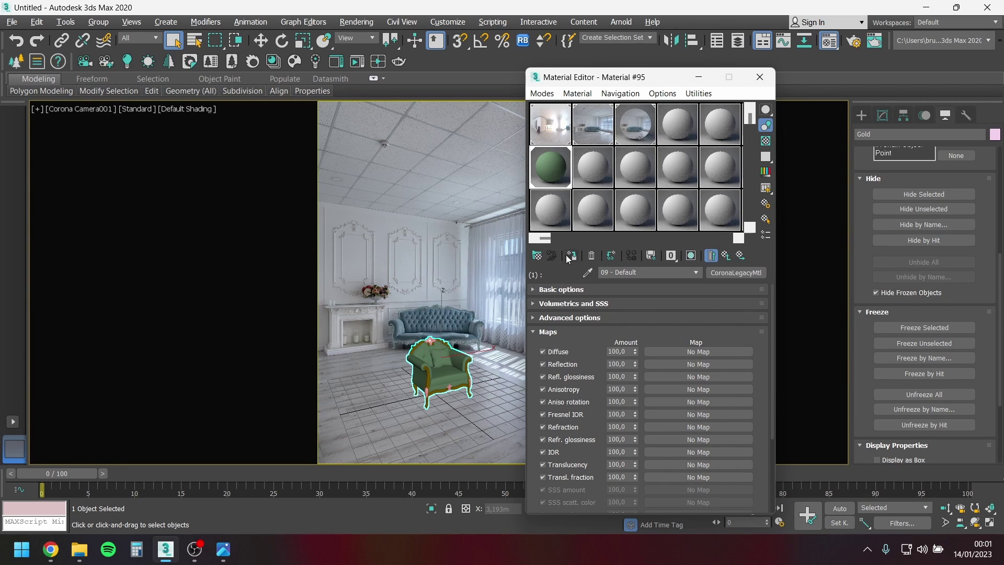
left_click(578, 289)
scroll(710, 314, "up", 2)
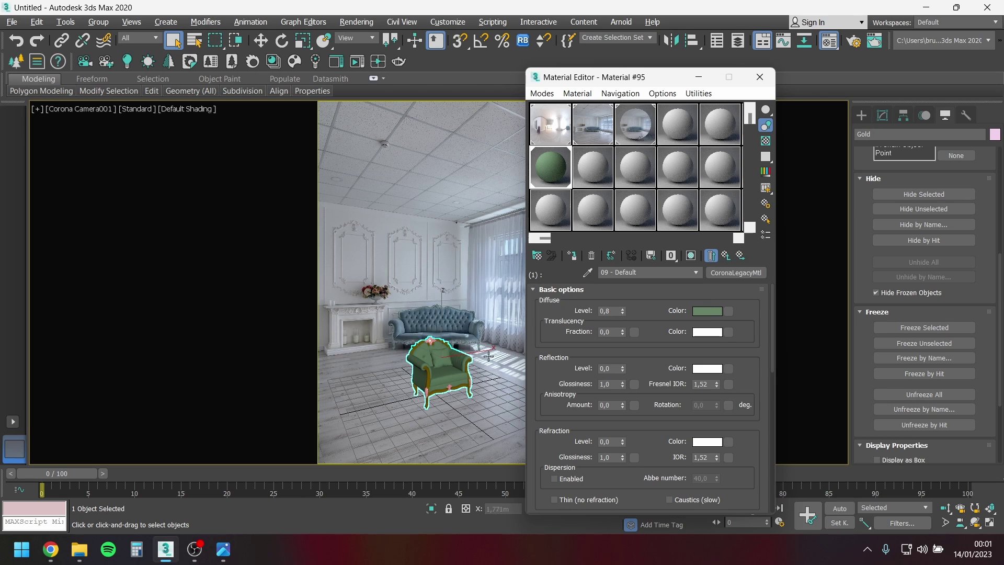
Instance the armchair's PAT_Light sub-material from ID 2 to ID 3, change its type to CoronaPhysicalMtl, and close the material editor.
left_click(739, 257)
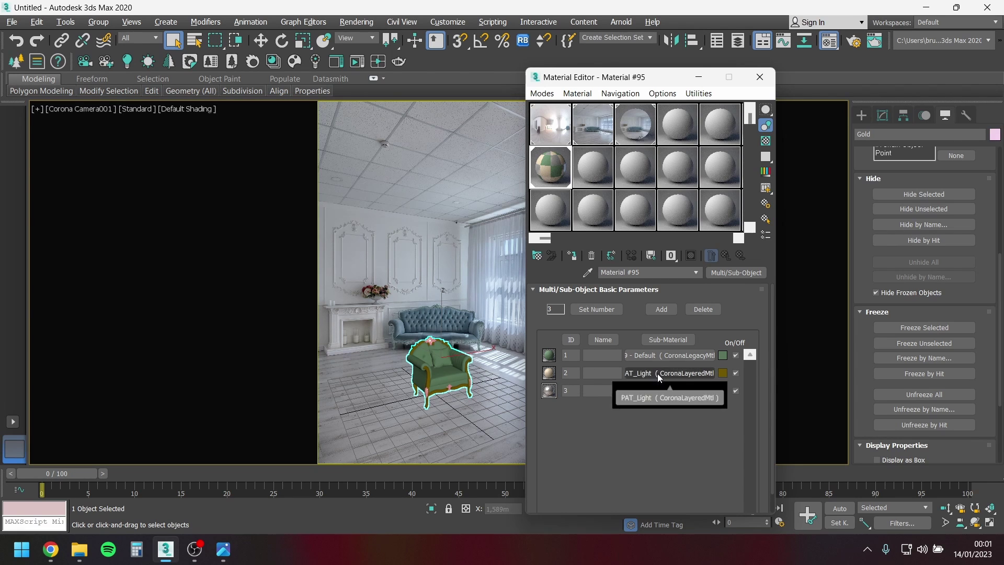
left_click_drag(658, 374, 654, 394)
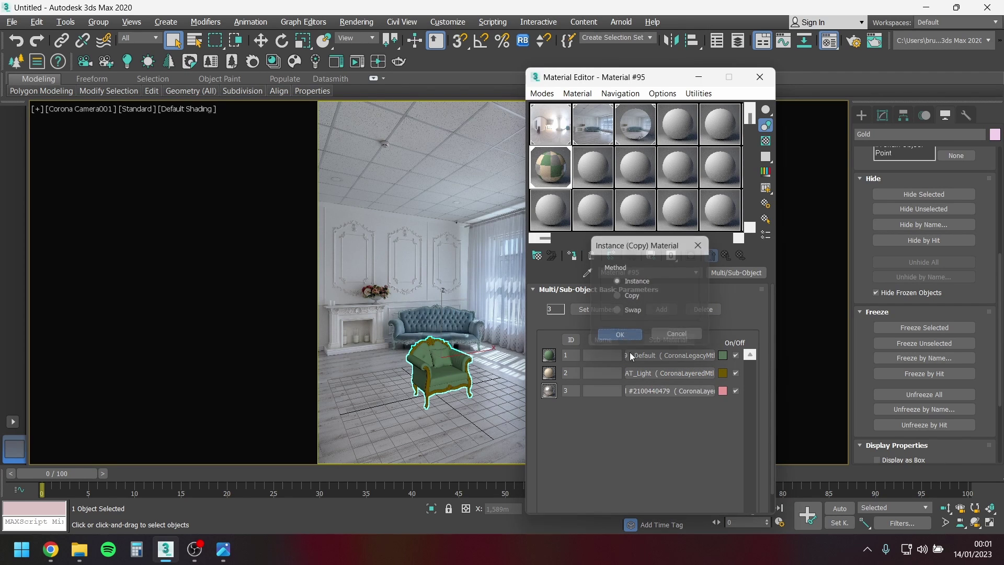
left_click(682, 372)
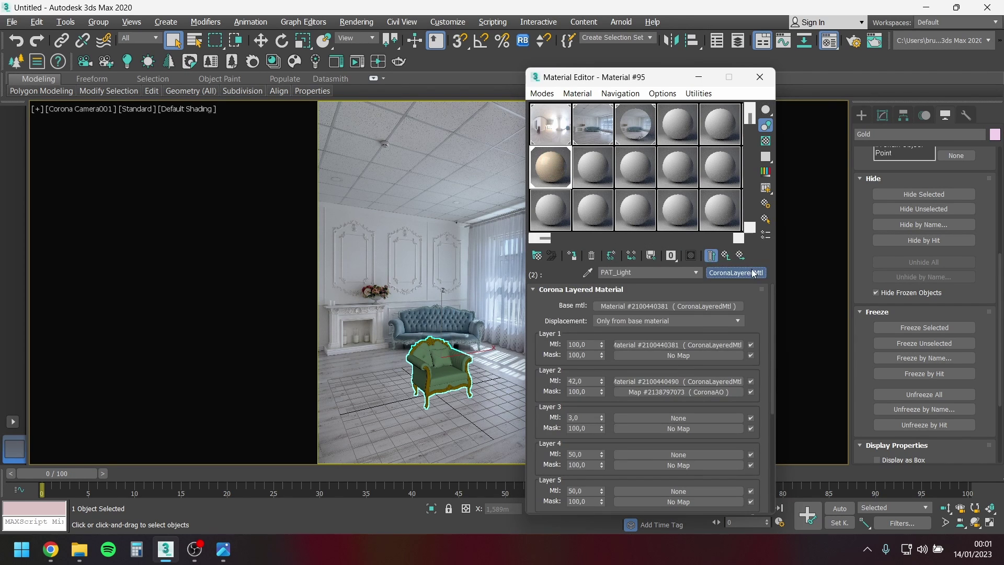
left_click(753, 273)
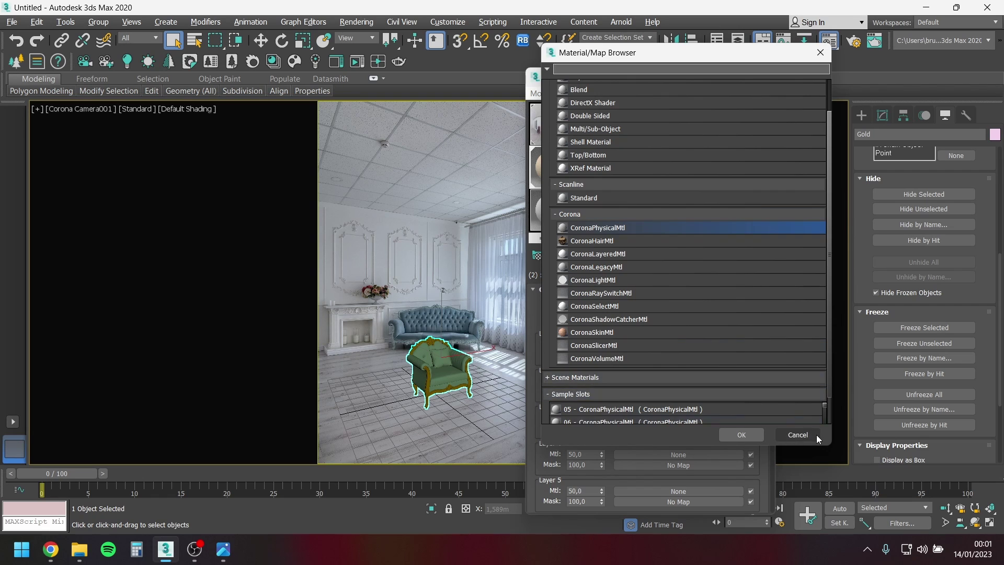
left_click(790, 435)
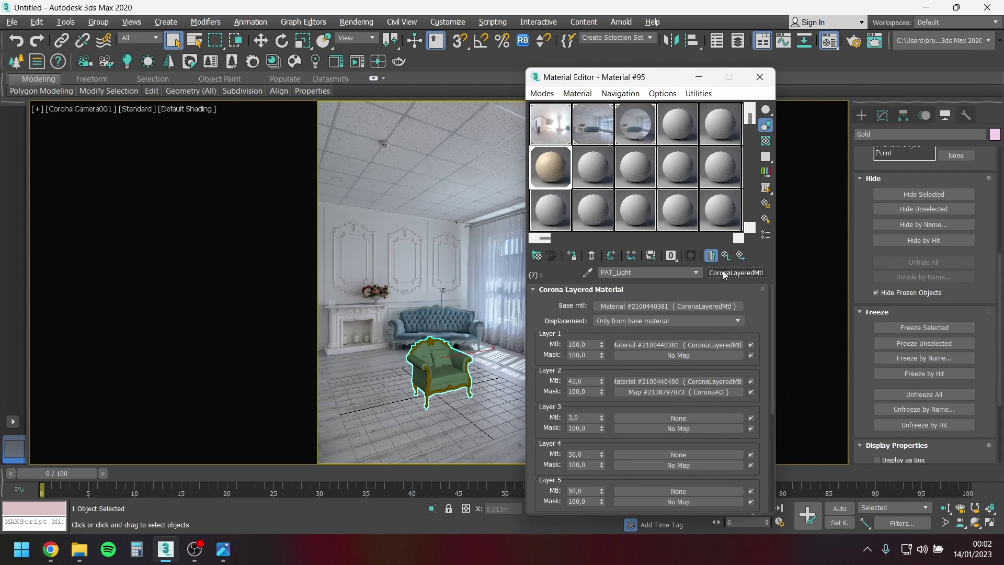
left_click(744, 272)
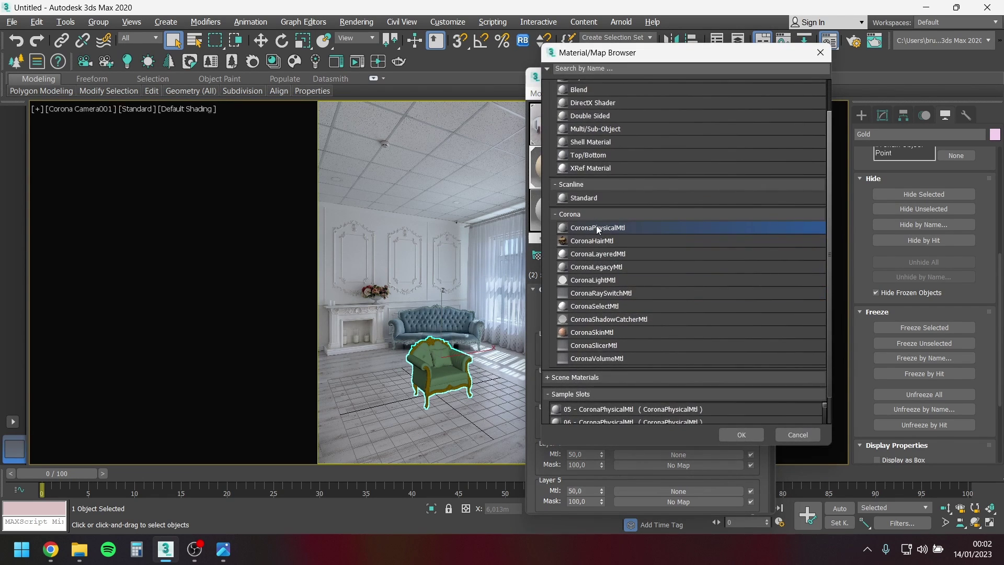
double_click(596, 225)
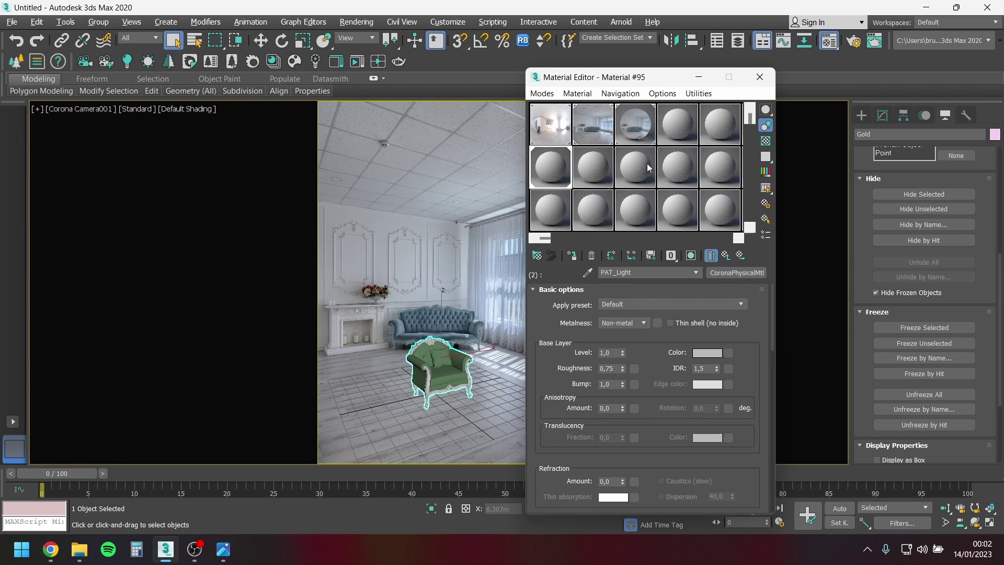
left_click(774, 77)
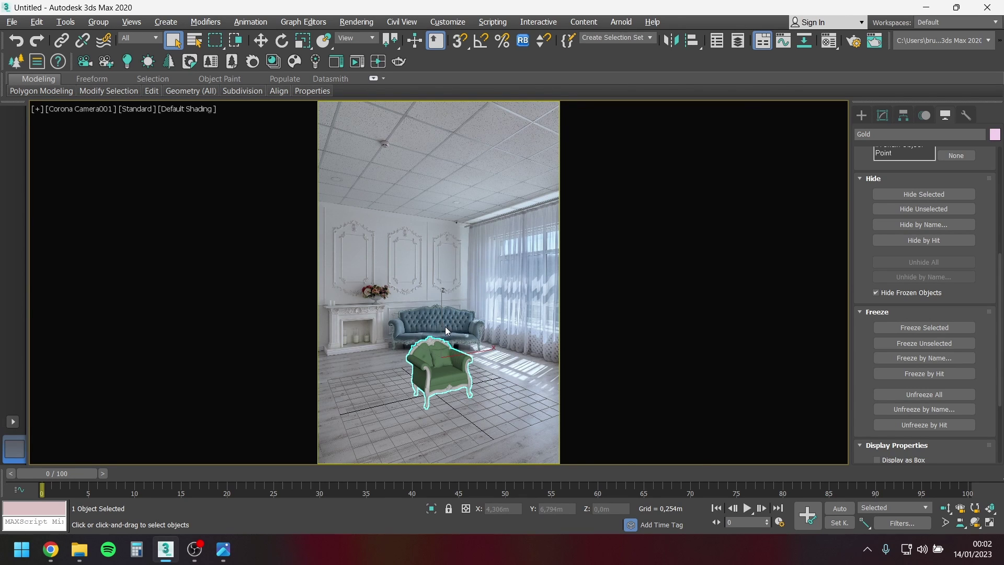
Deselect the armchair and display all four viewports with the Corona camera view active.
key("alt+w")
right_click(353, 185)
left_click(532, 390)
key("alt+w")
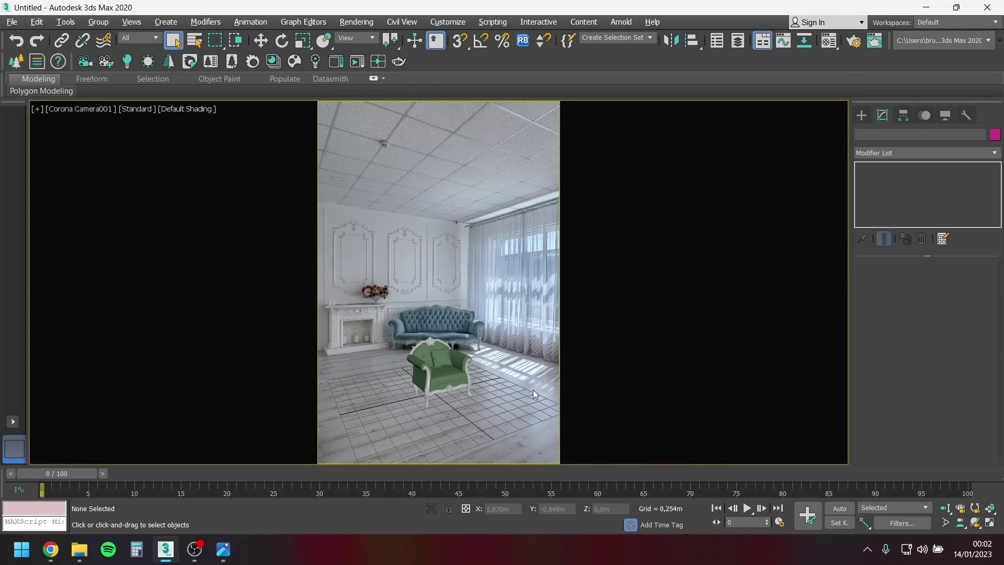
key("alt+w")
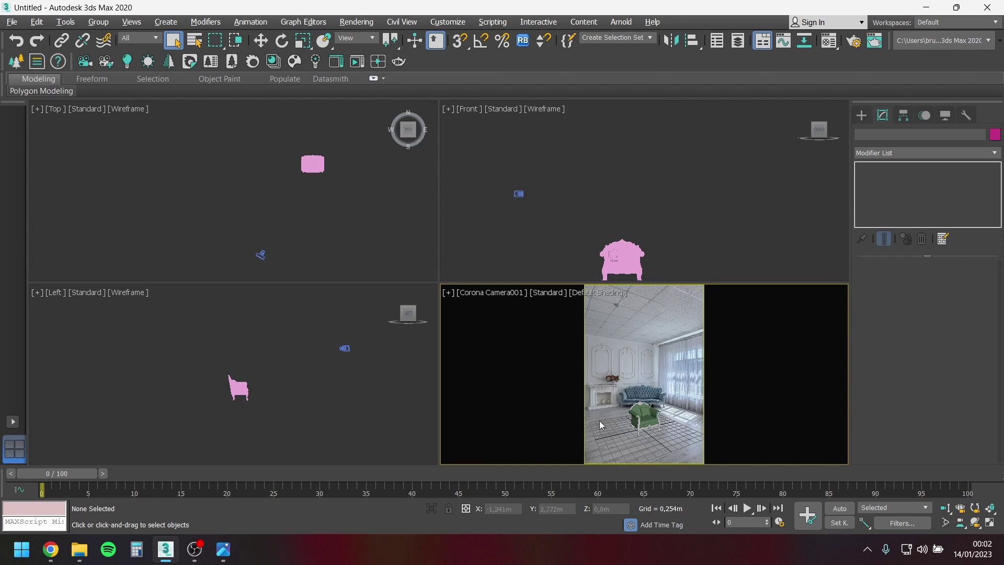
Set the Corona camera's viewport cone to always show, and deselect the camera.
left_click(645, 417)
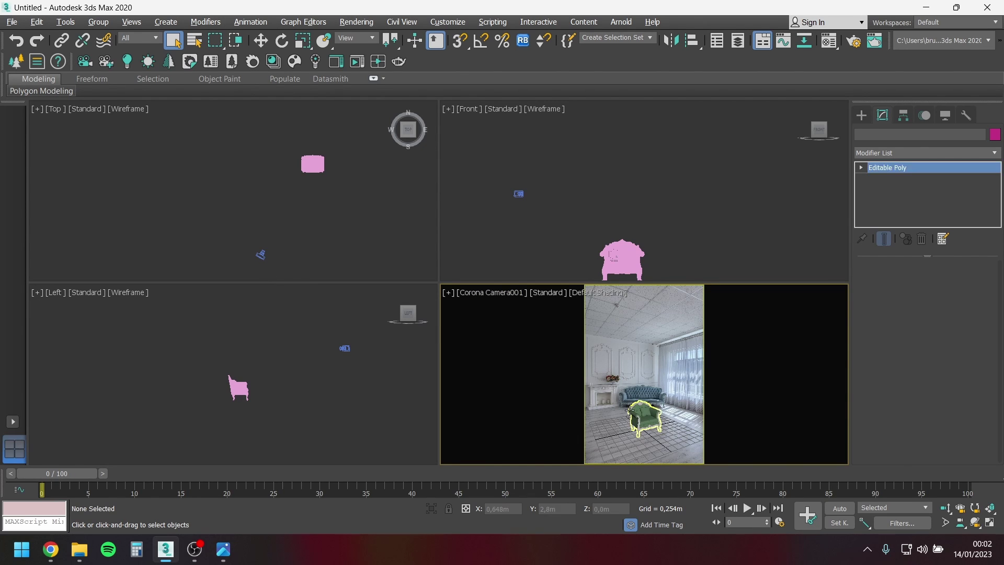
left_click_drag(287, 246, 243, 268)
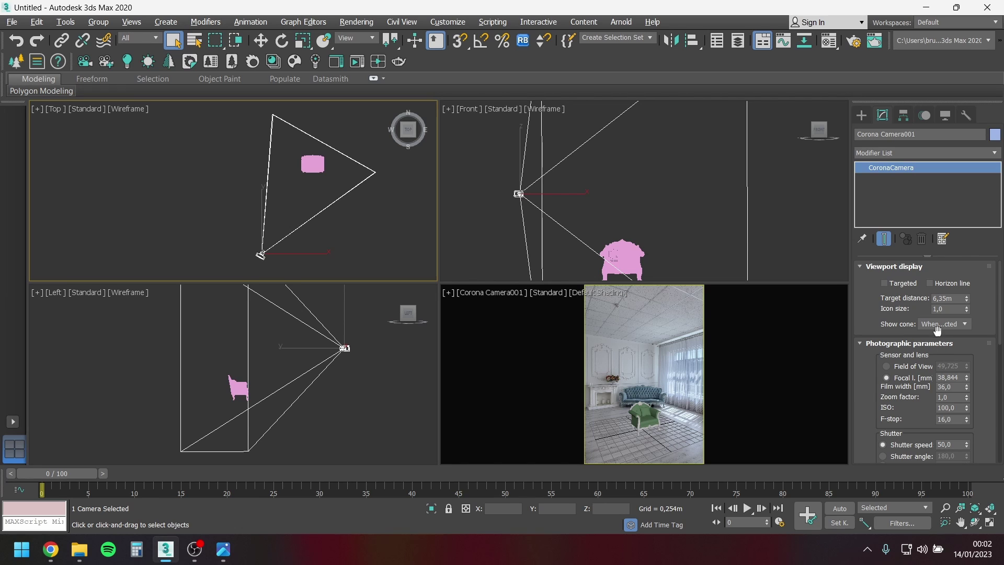
left_click(936, 325)
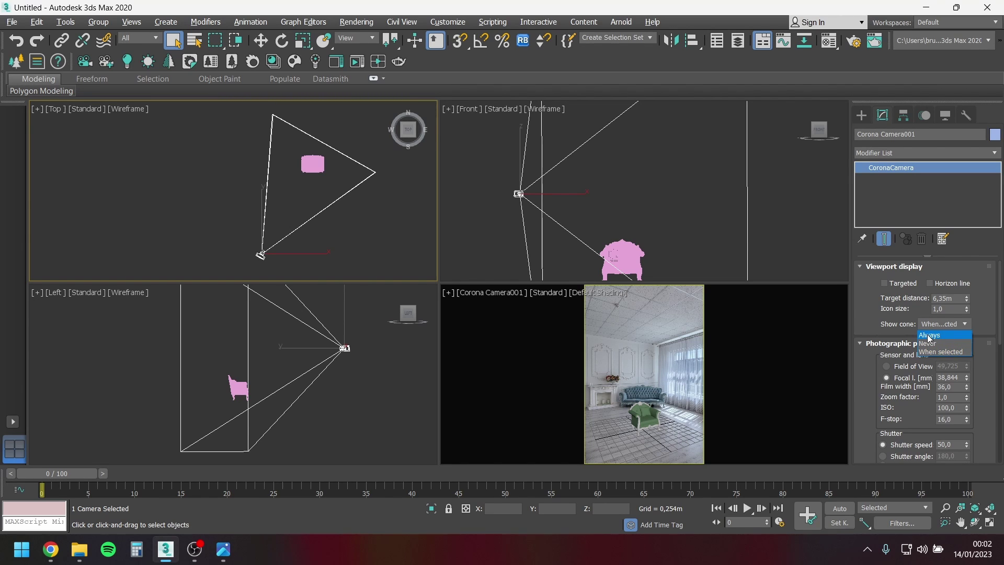
left_click(929, 335)
left_click(350, 223)
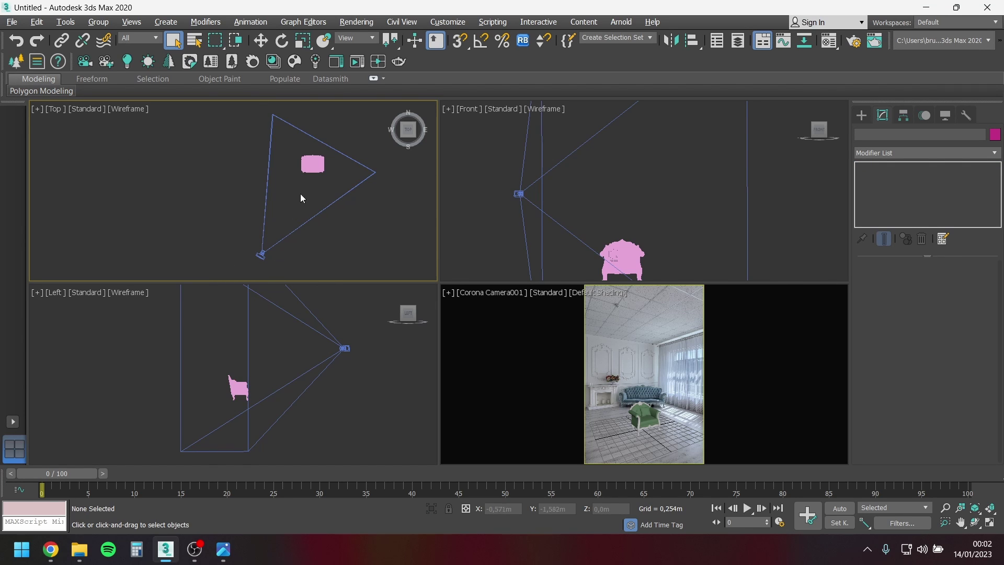
Move the armchair in the Top view to the left edge of the camera cone and rotate it diagonally toward the room's centre.
left_click(313, 163)
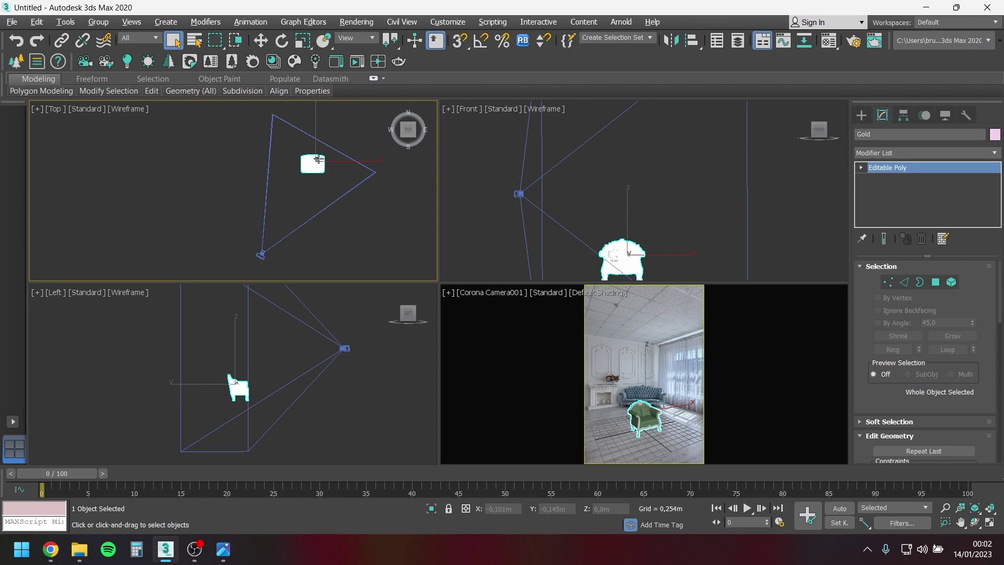
key("w")
left_click_drag(336, 139, 66, 204)
key("e")
key("w")
Clone the armchair as one instance on the opposite side of the camera cone, rotate it inward and adjust its position.
mouse_move(302, 159)
left_mouse_down()
mouse_move(291, 157)
mouse_move(337, 185)
left_mouse_up()
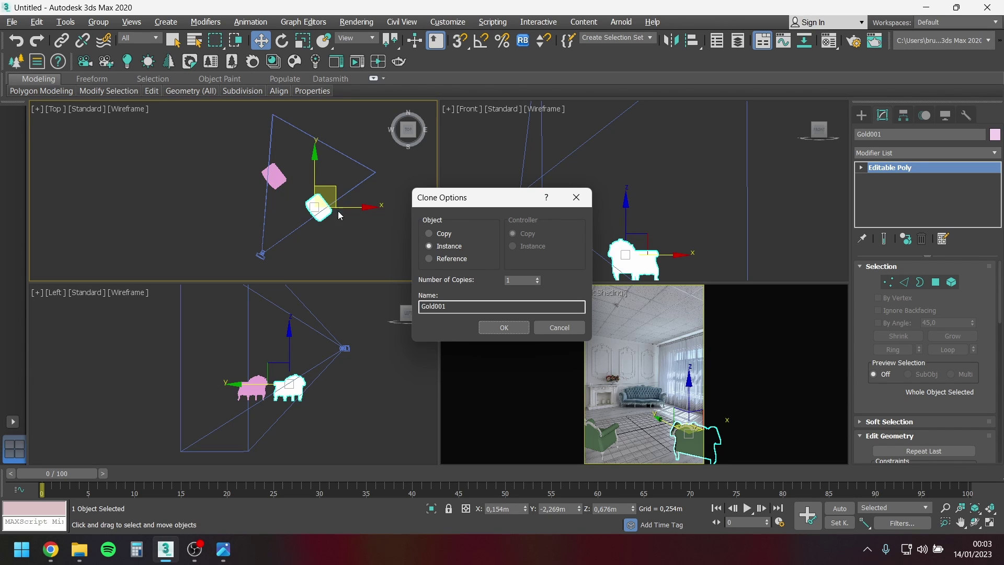
left_click(522, 329)
key("e")
left_click_drag(355, 176, 317, 144)
key("w")
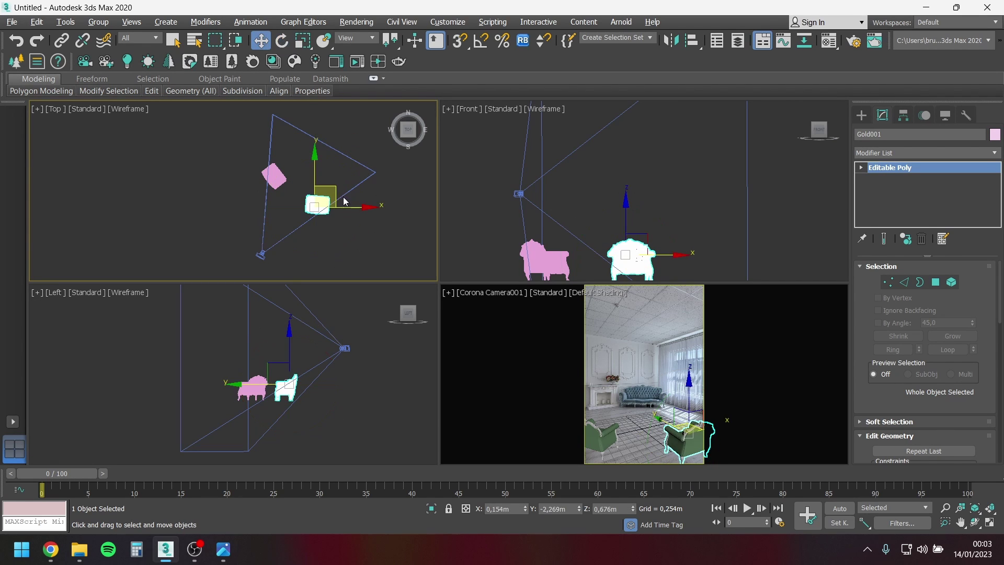
left_click_drag(338, 188, 340, 184)
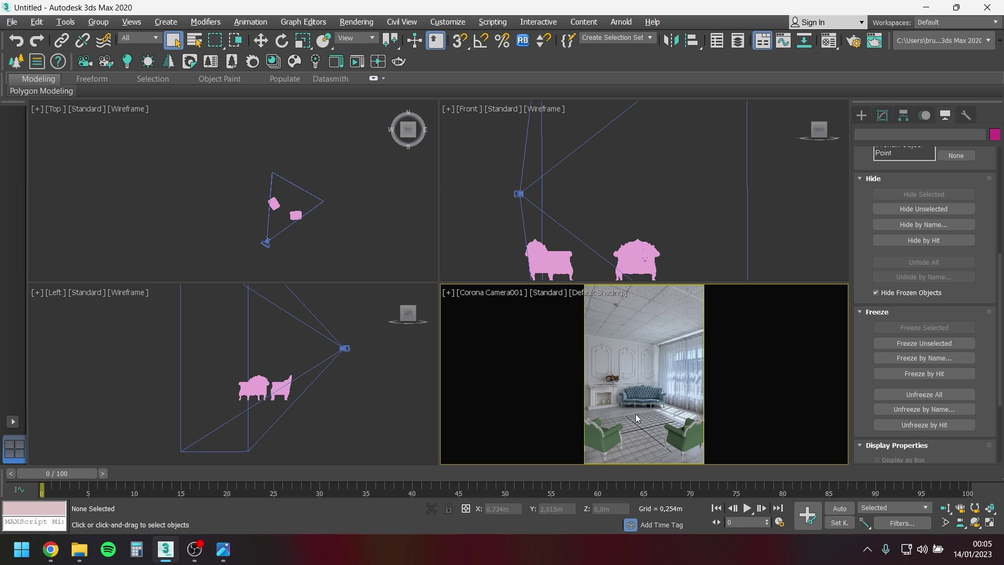
Hide the grid in the maximized camera view and pick the left armchair's Multi/Sub-Object material into the empty sample slot below the HDRI.
key("g")
key("alt+w")
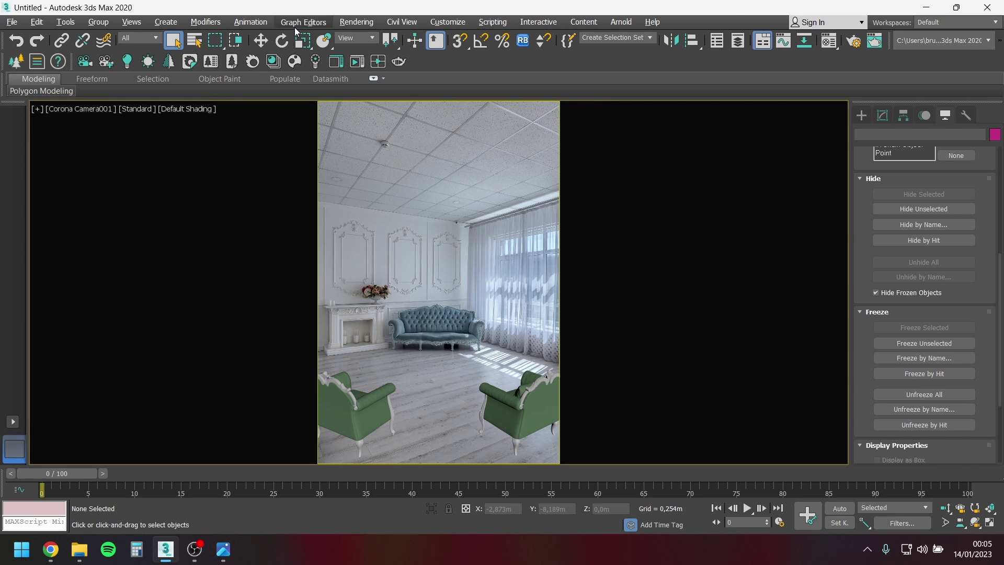
left_click(829, 41)
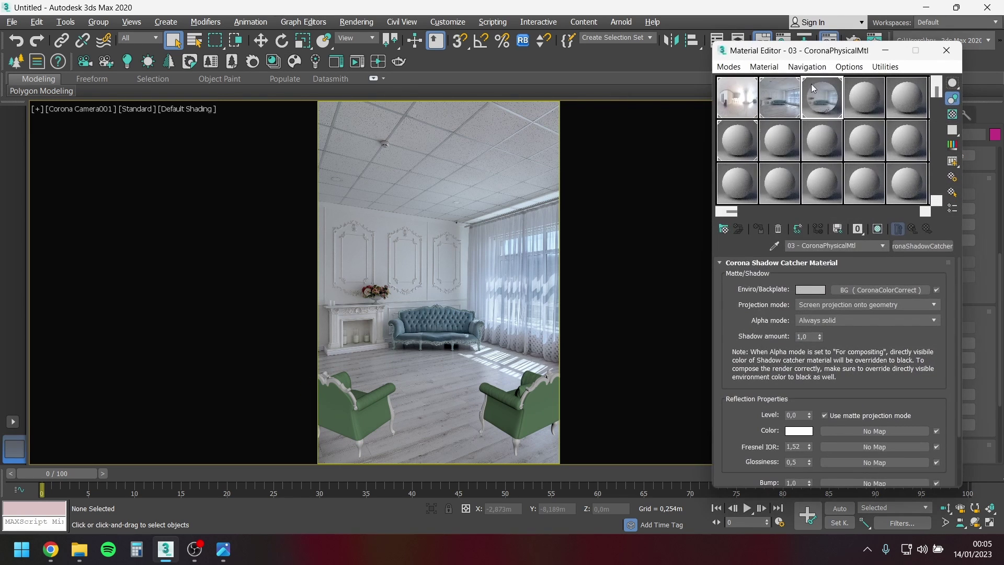
left_click_drag(823, 53, 792, 71)
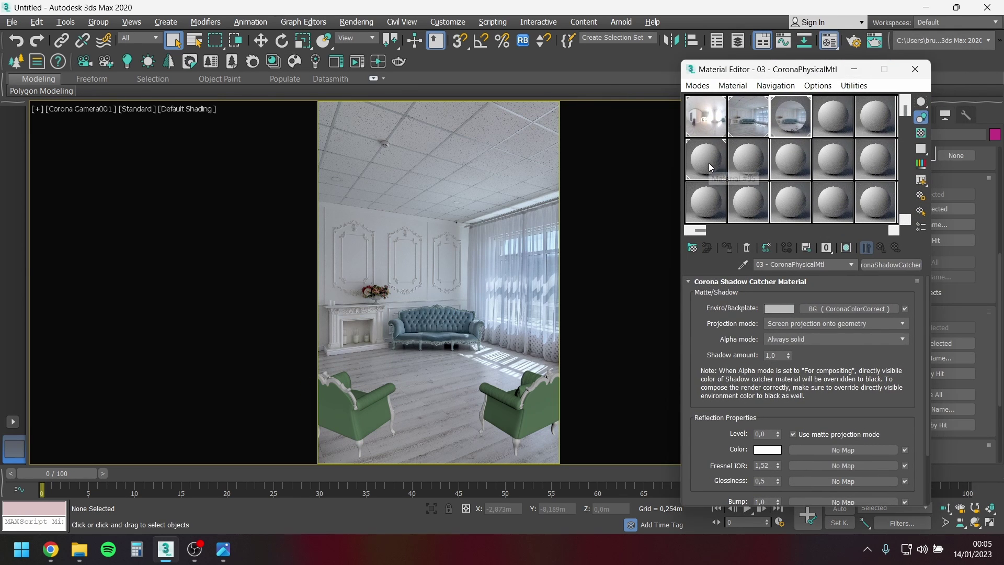
left_click(709, 162)
left_click(742, 264)
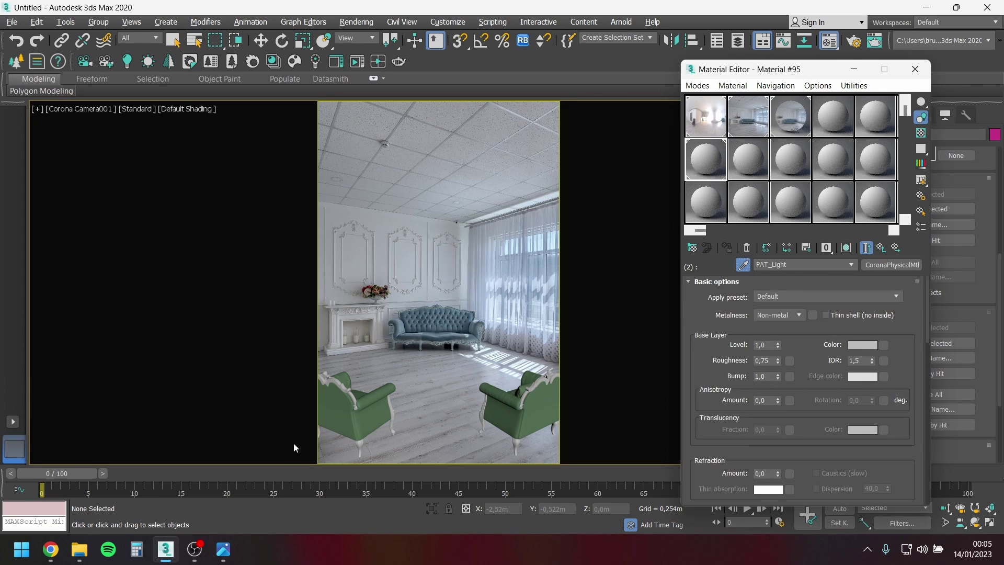
left_click(353, 411)
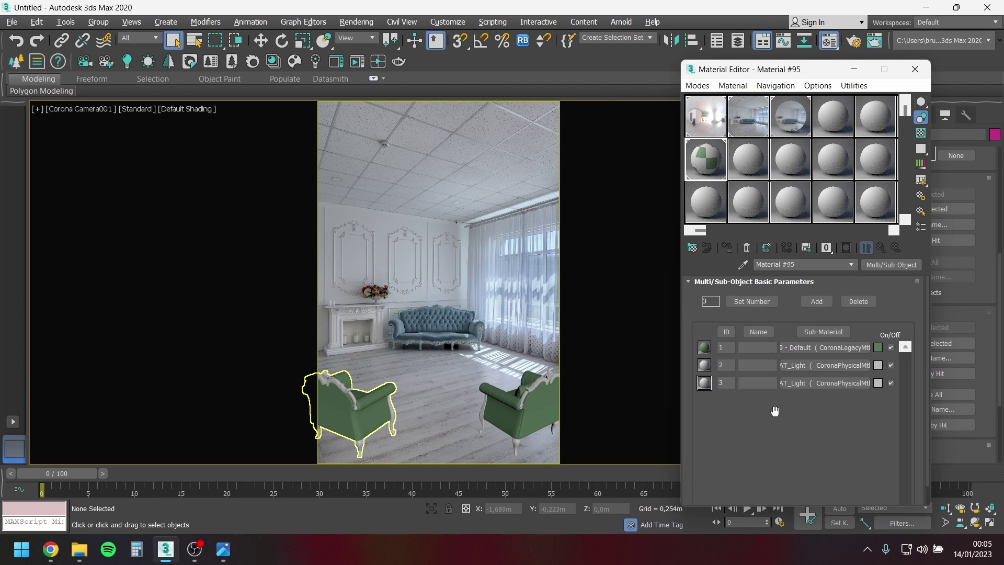
Start a Corona interactive render and draw render regions around the left armchair and the blue sofa.
left_click(357, 62)
left_click_drag(347, 54, 303, 32)
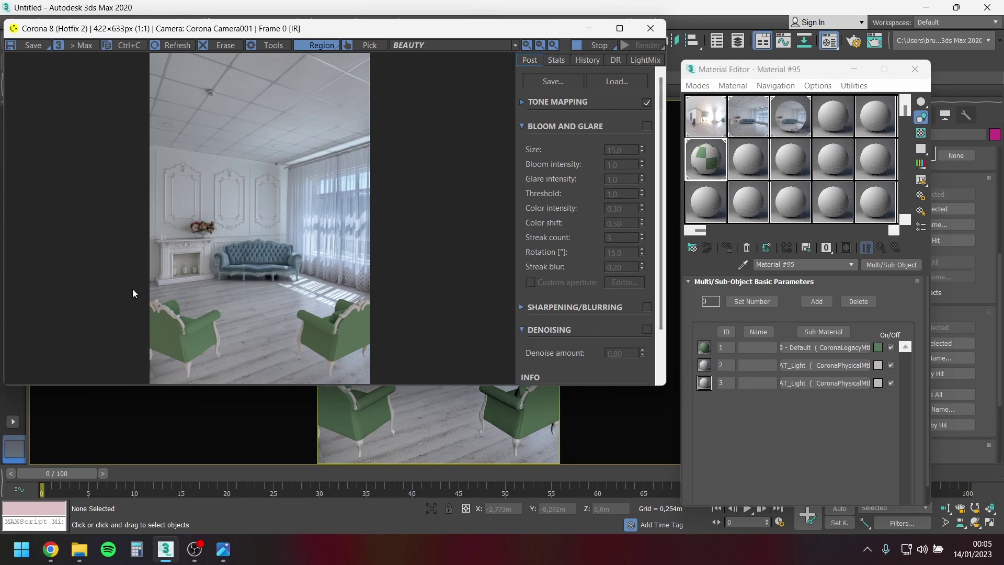
left_click_drag(127, 272, 229, 377)
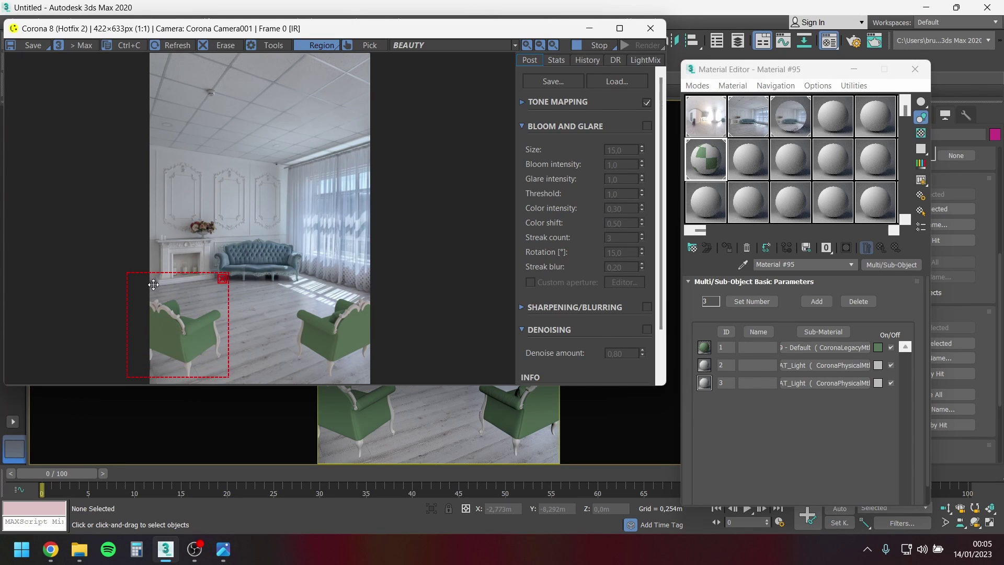
left_click_drag(205, 238, 313, 287)
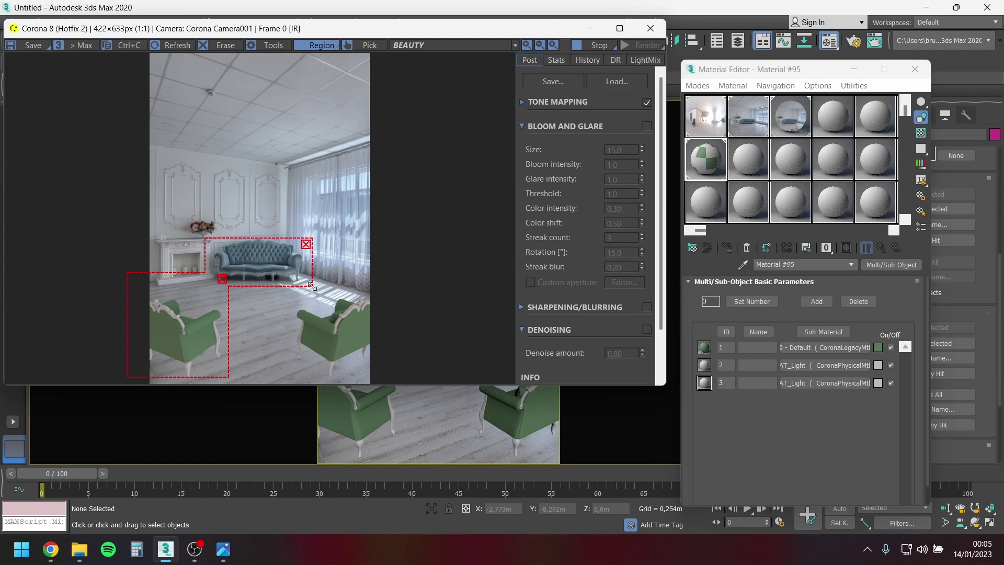
scroll(165, 281, "up", 1)
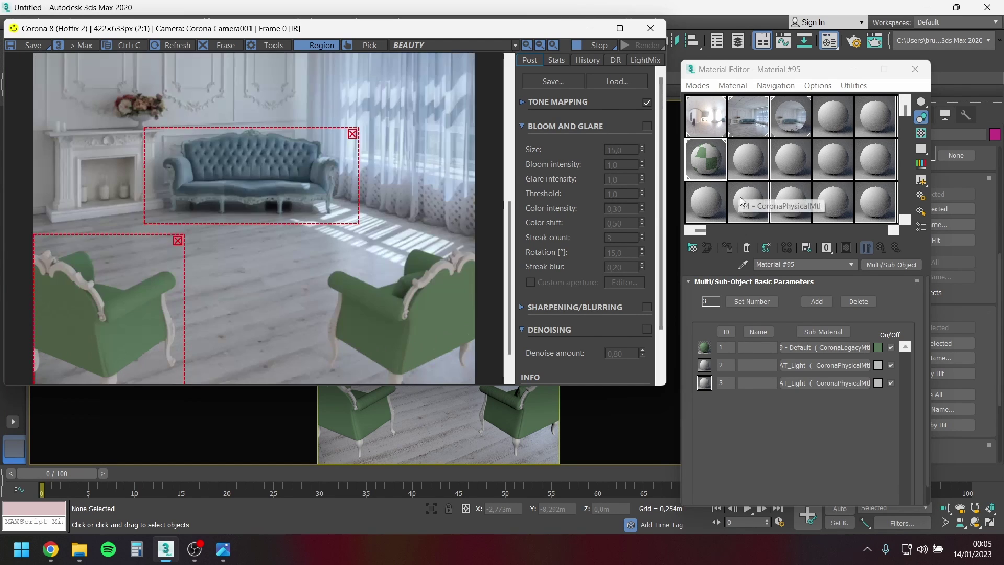
Sample the diffuse colour of the armchair's first sub-material from the blue sofa in the render.
left_click(825, 347)
left_click(860, 304)
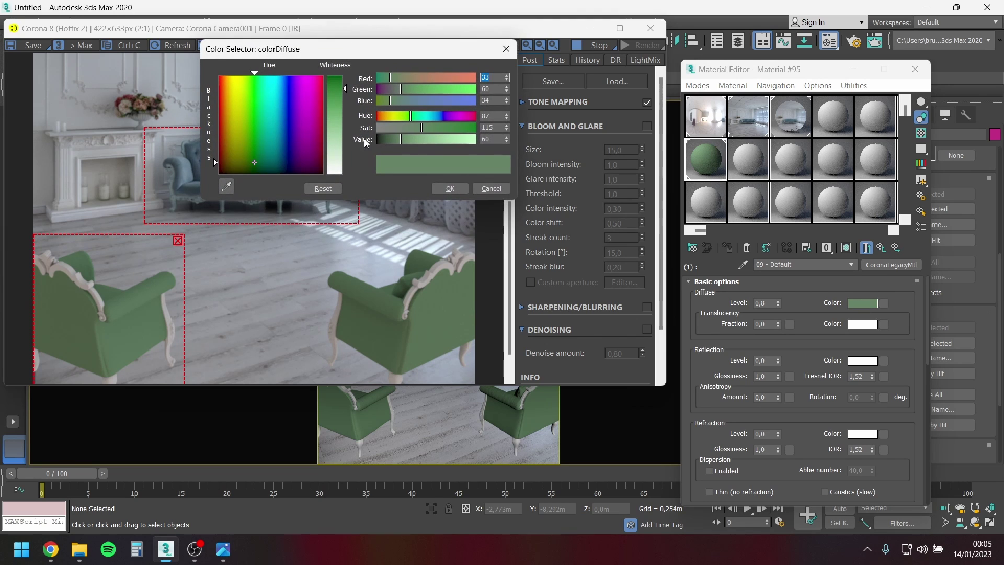
left_click_drag(346, 50, 491, 51)
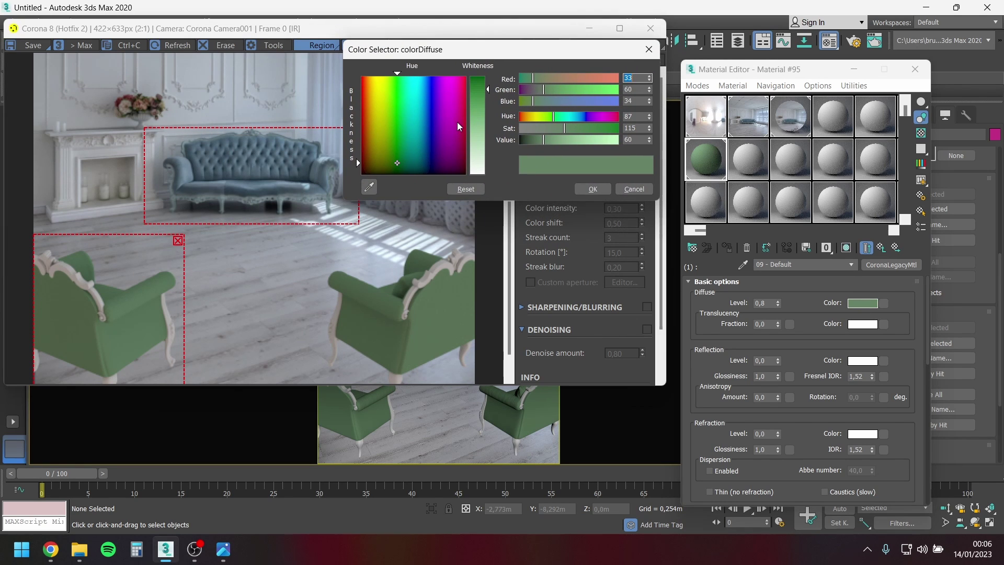
left_click(370, 187)
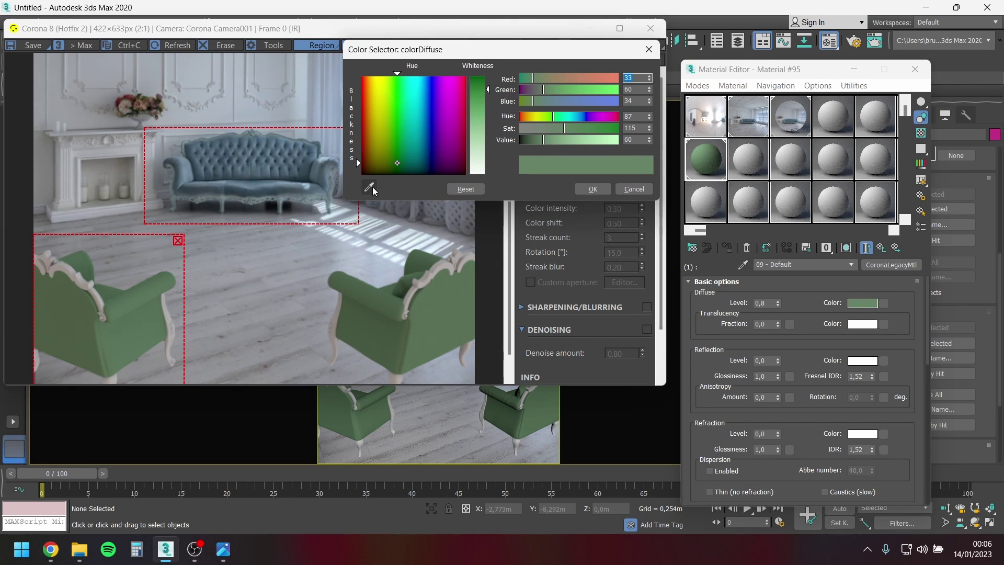
left_click(195, 175)
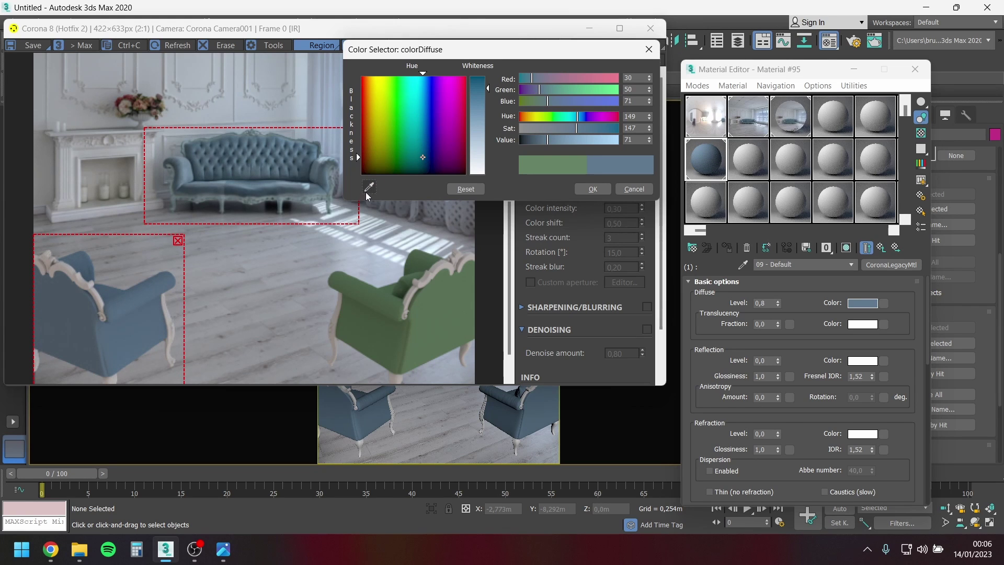
left_click(368, 191)
left_click(204, 184)
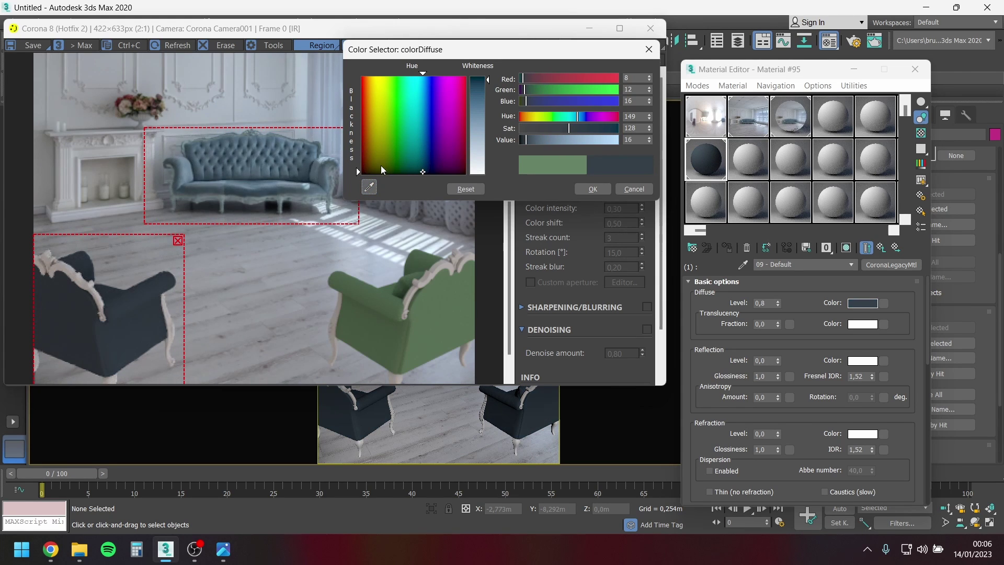
left_click(311, 181)
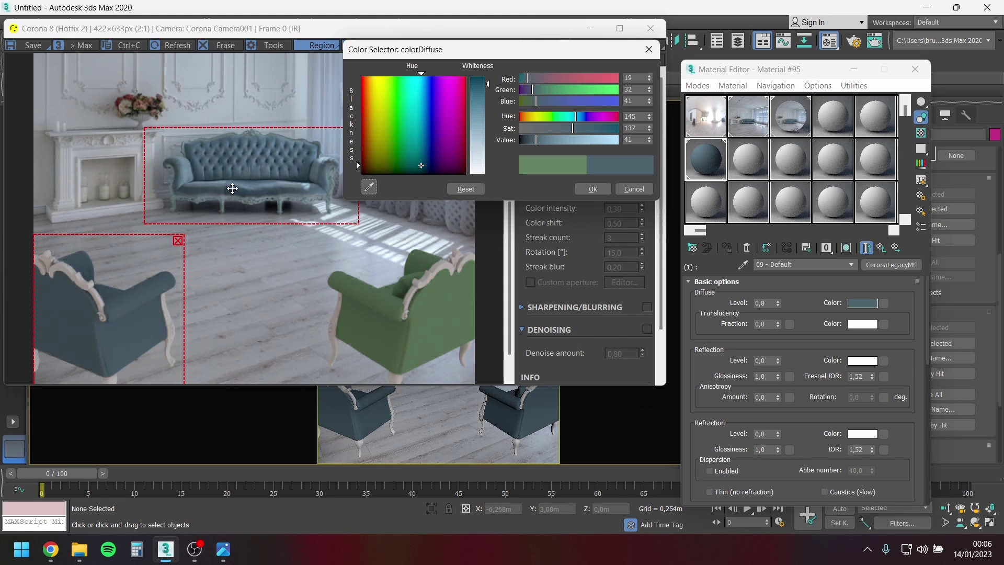
Brighten the sampled diffuse colour to a value of 88 and accept it.
left_click(545, 139)
left_click_drag(545, 139, 555, 139)
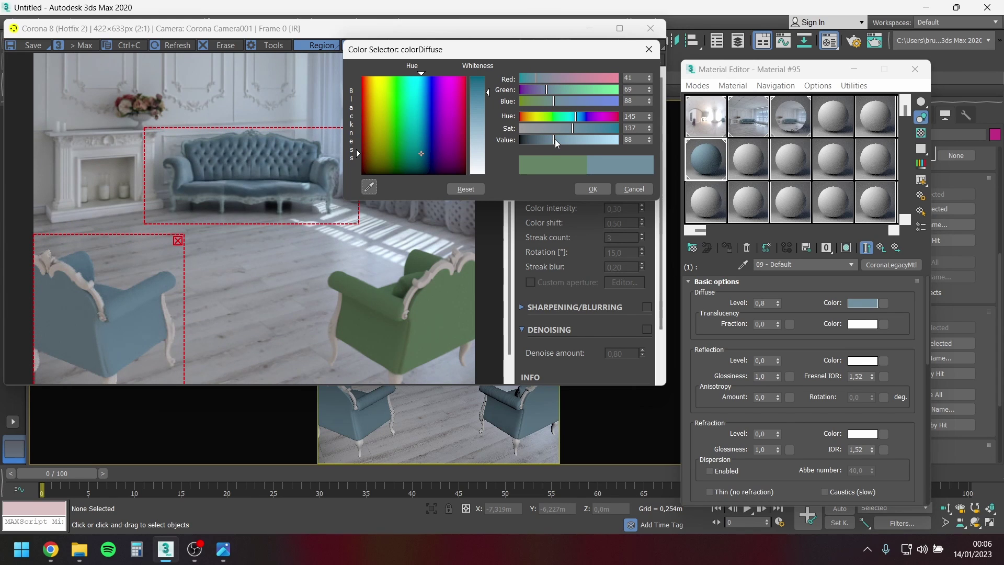
left_click(592, 189)
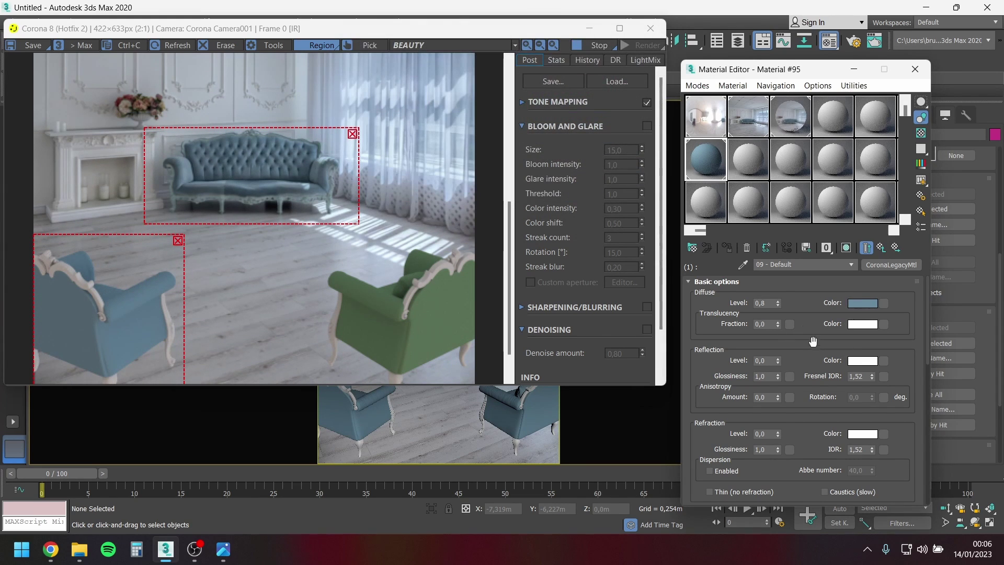
Select both armchairs, run Corona Converter on everything including CoronaLegacyMtl materials, and show the armchair's first sub-material.
left_click(651, 28)
left_click(541, 382)
left_click(373, 418, "ctrl")
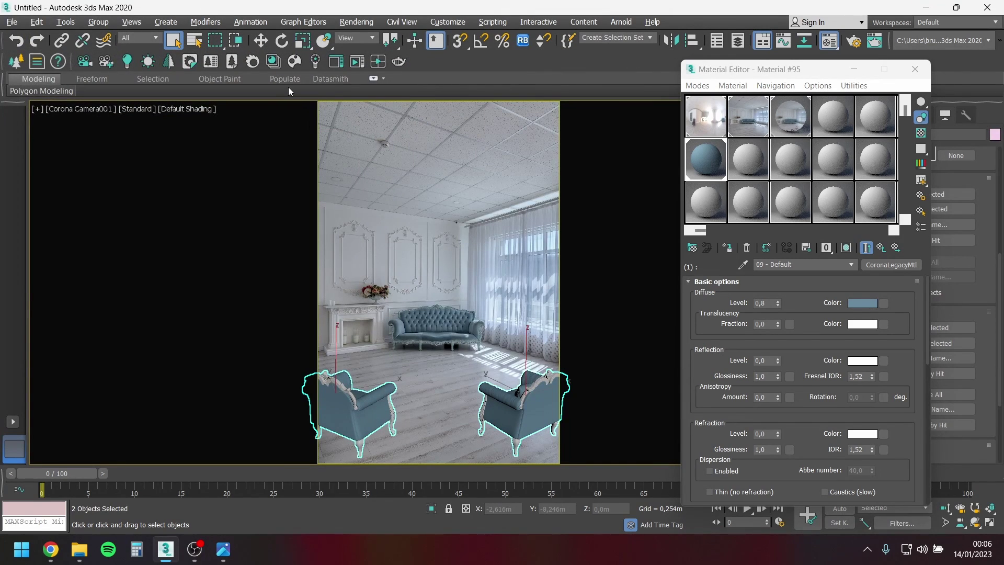
left_click(253, 61)
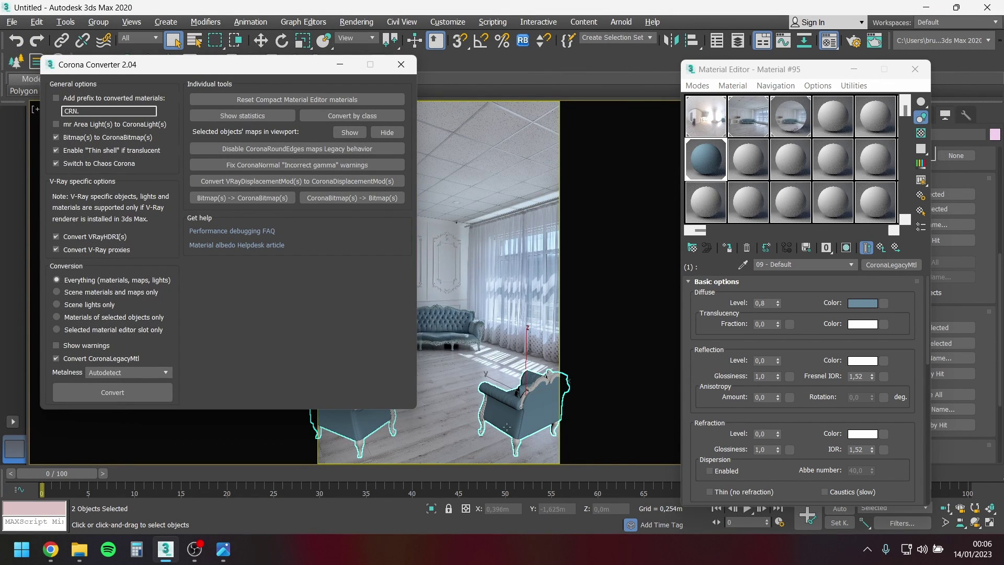
left_click(113, 392)
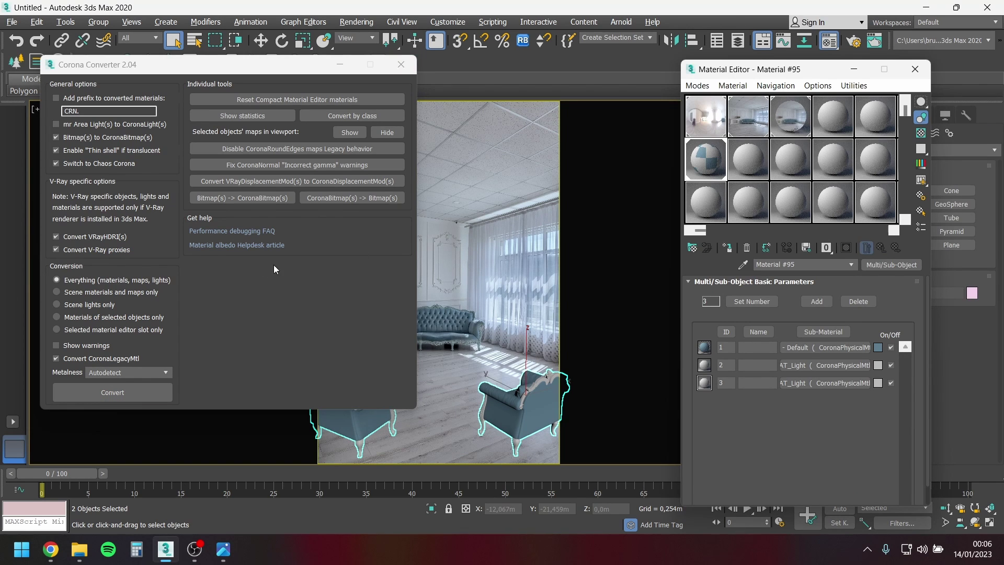
left_click(402, 64)
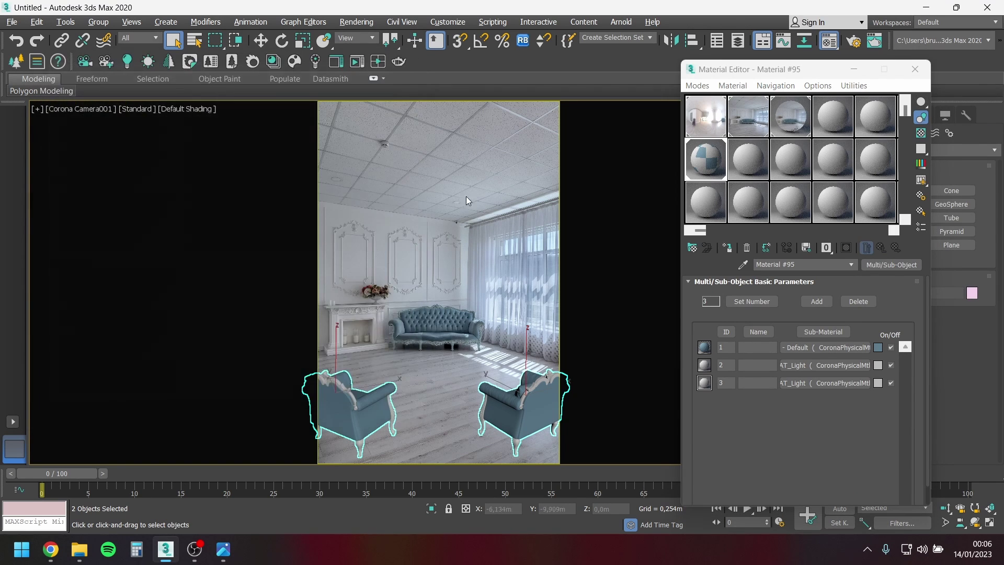
left_click(826, 348)
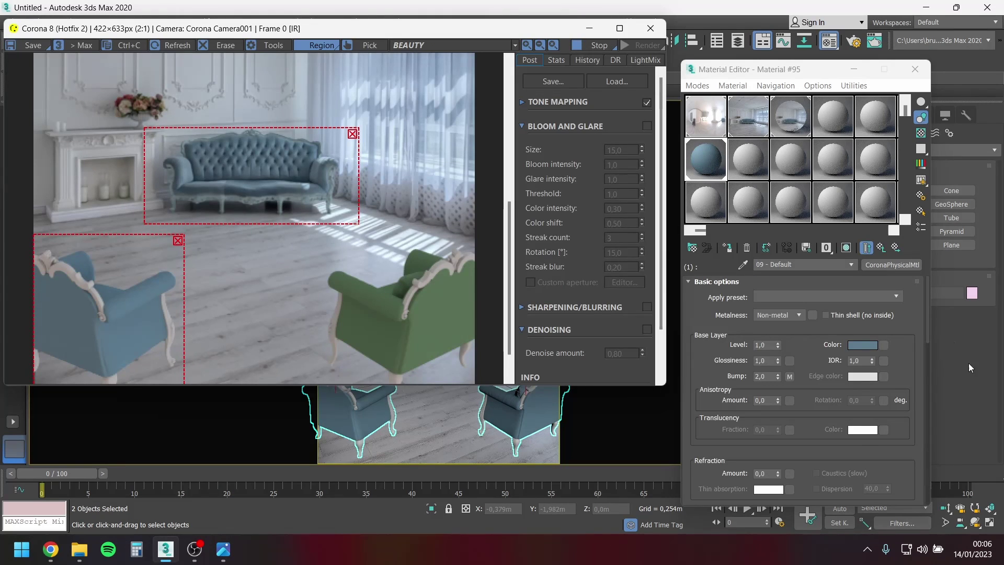
Try the Satin preset on the armchair's first sub-material and undo it.
left_click(848, 297)
scroll(836, 422, "down", 2)
scroll(836, 422, "down", 2)
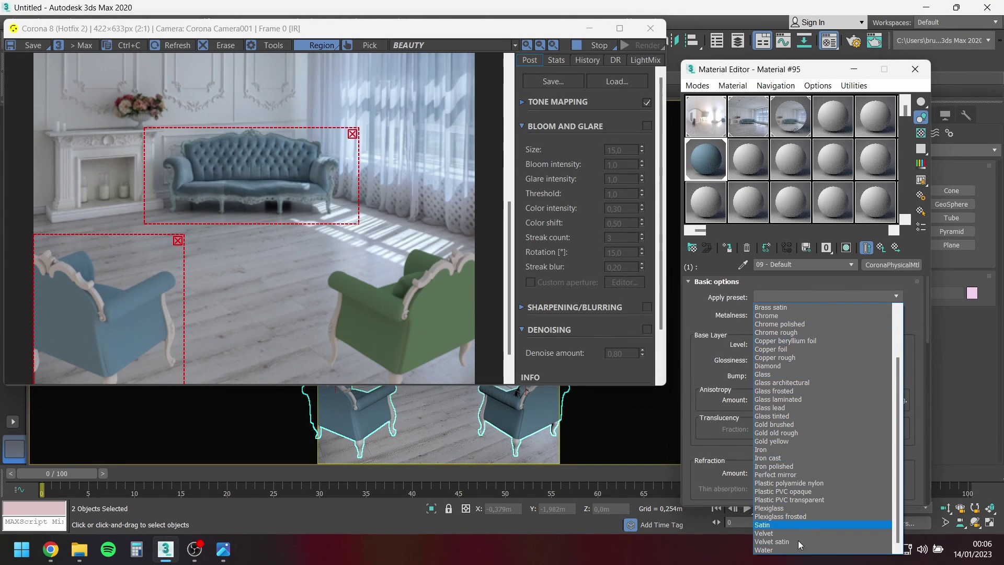
left_click(774, 525)
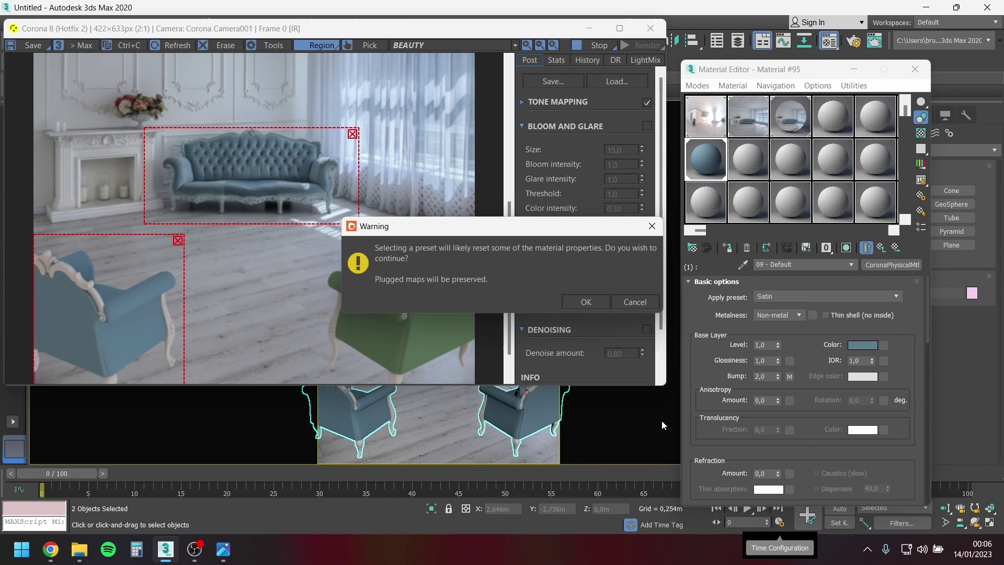
left_click(586, 302)
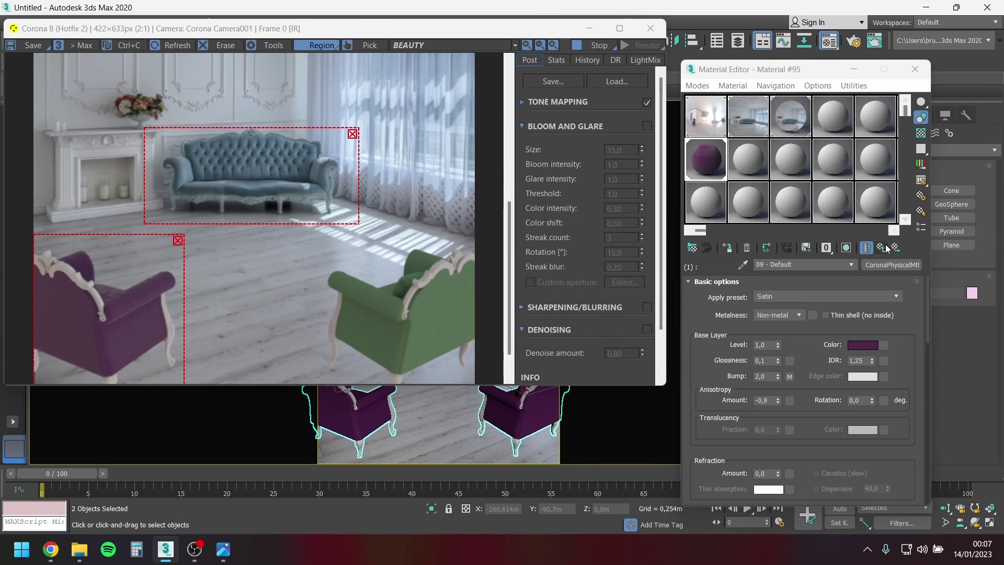
key("ctrl+z")
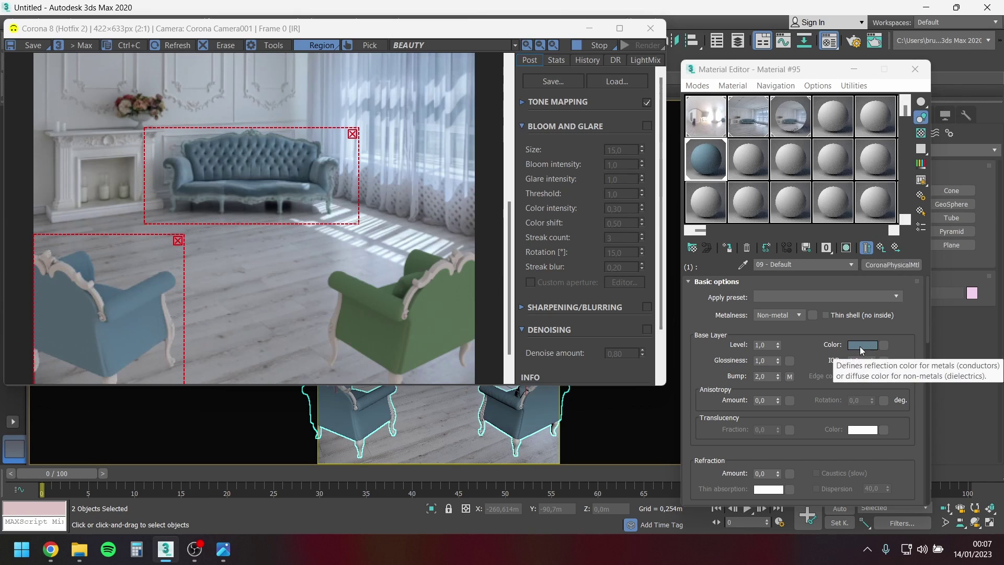
Copy the base colour of the armchair's first sub-material, apply the Satin preset and paste the blue back as its base colour.
right_click(861, 346)
left_click(879, 356)
left_click(856, 297)
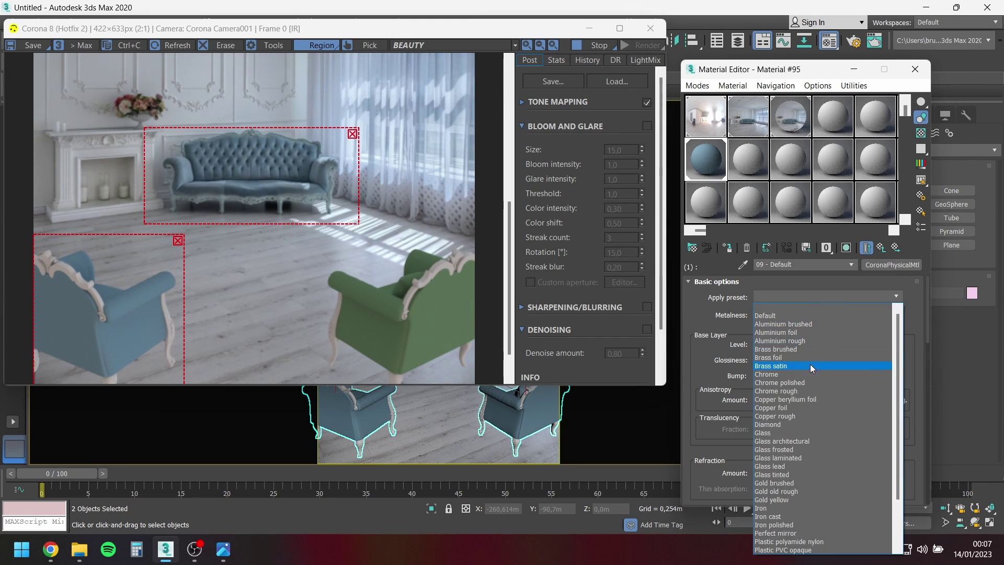
left_click(764, 524)
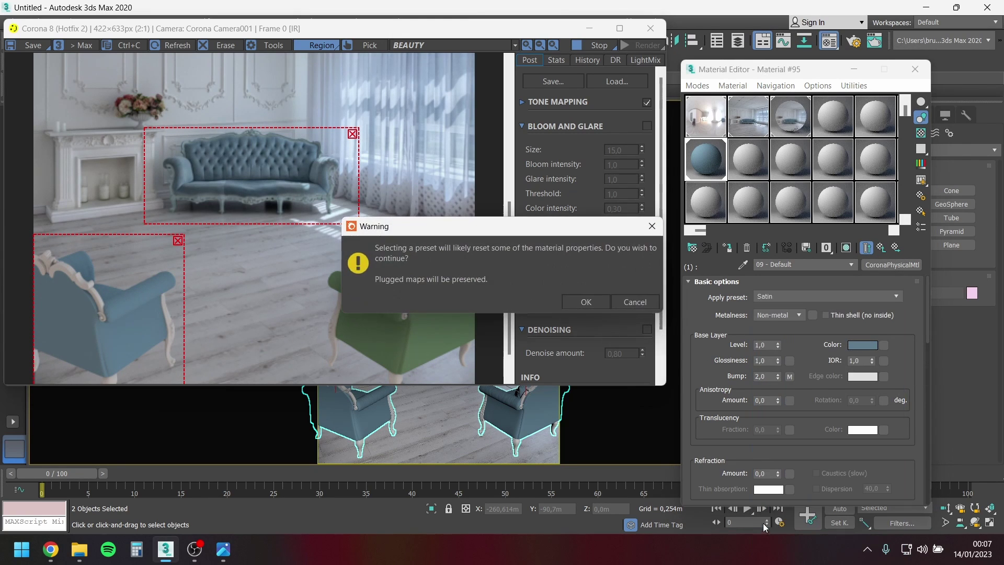
left_click(605, 295)
right_click(865, 346)
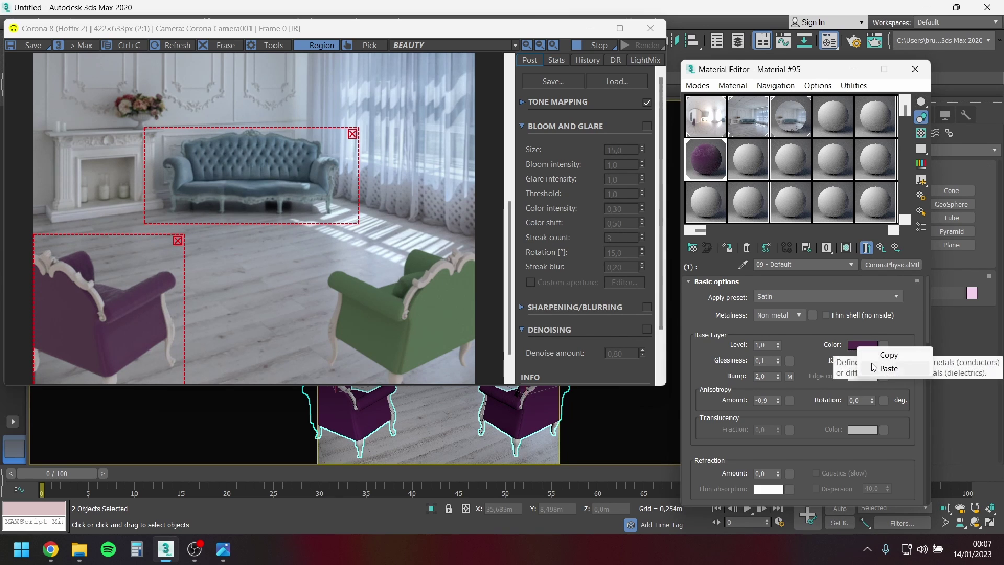
left_click(871, 365)
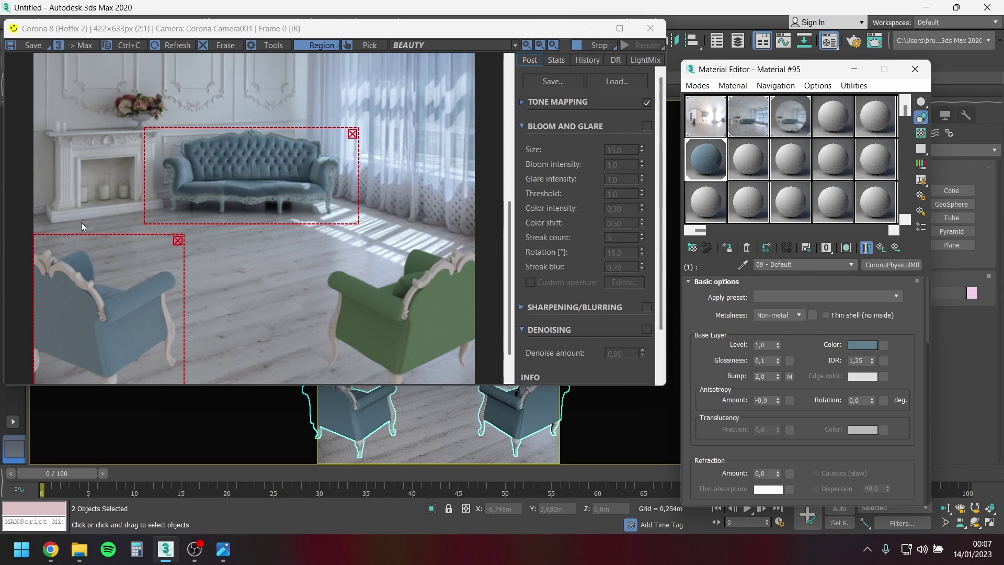
Apply the Velvet satin preset to the armchair's first sub-material and paste the copied blue as its base colour.
left_click(897, 297)
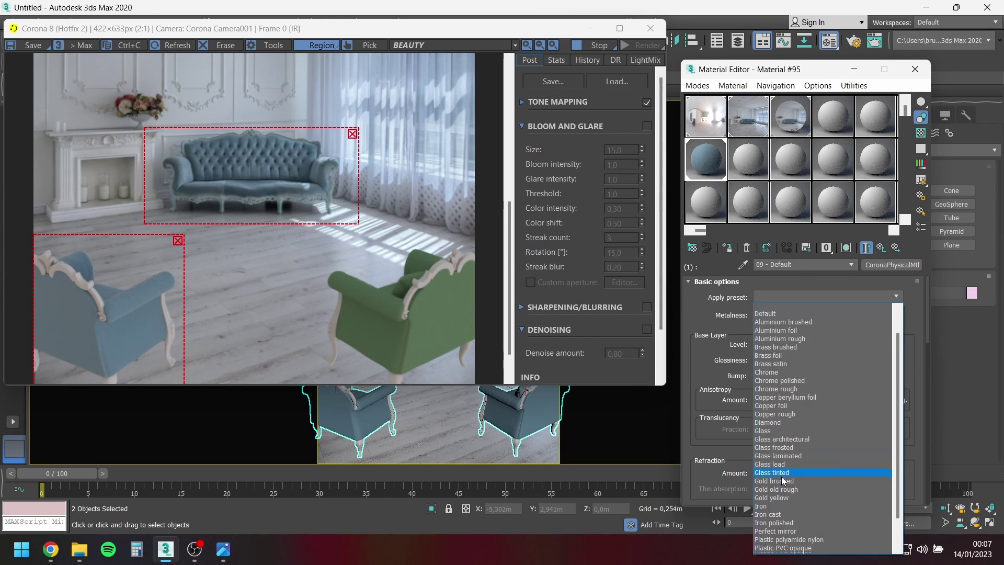
left_click(788, 542)
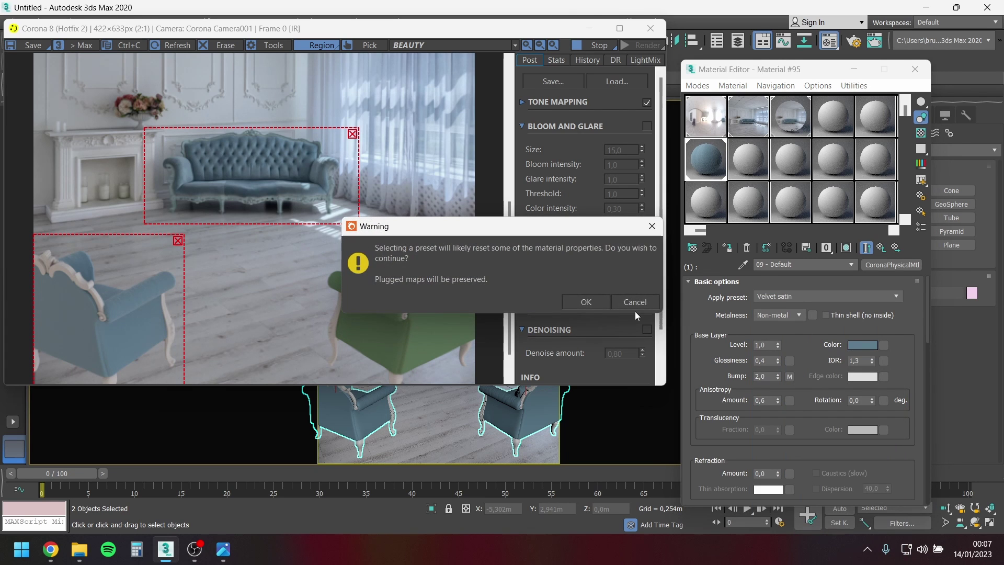
left_click(592, 305)
right_click(869, 347)
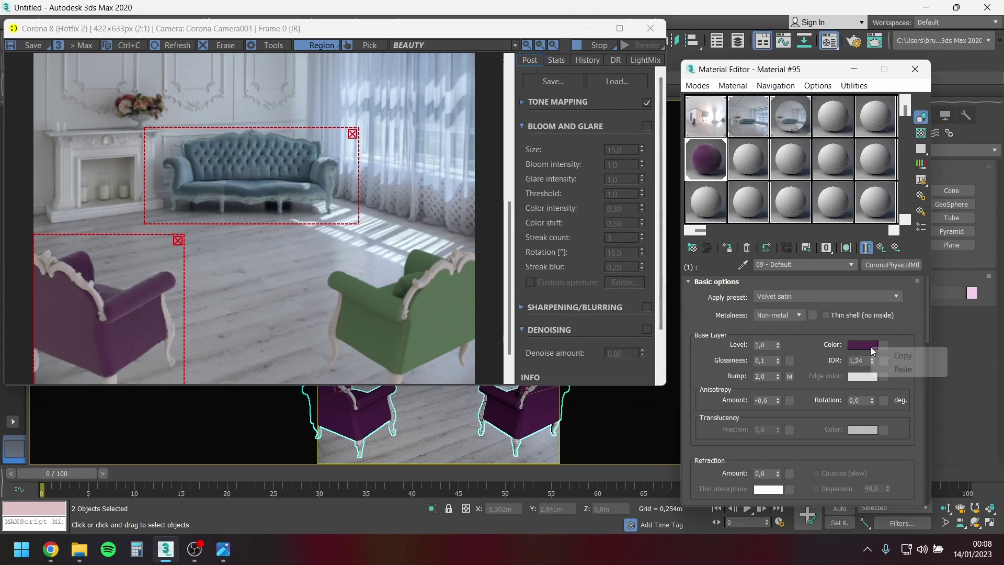
left_click(907, 372)
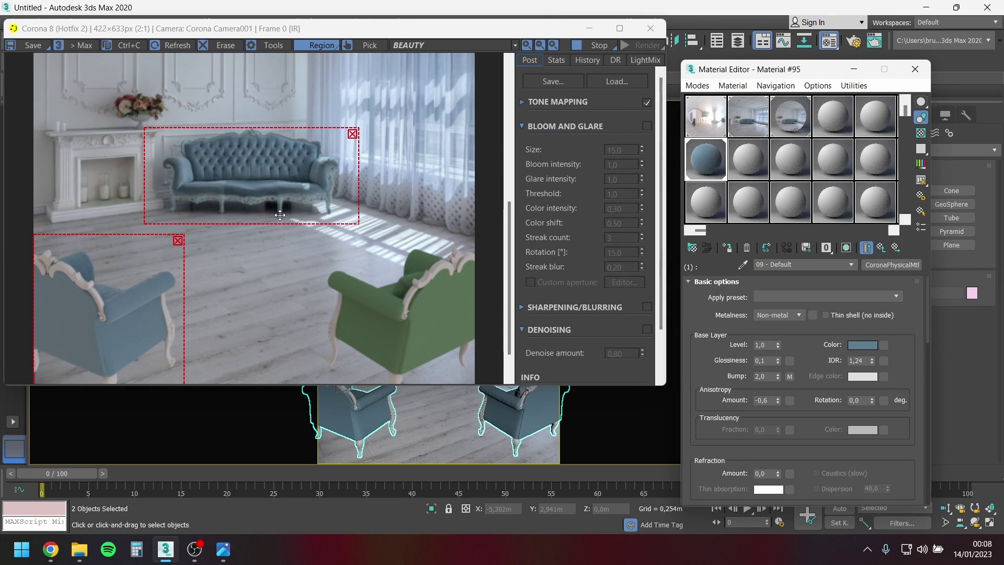
Draw two new render regions, one around the left armchair and one around the blue sofa.
scroll(200, 343, "down", 1)
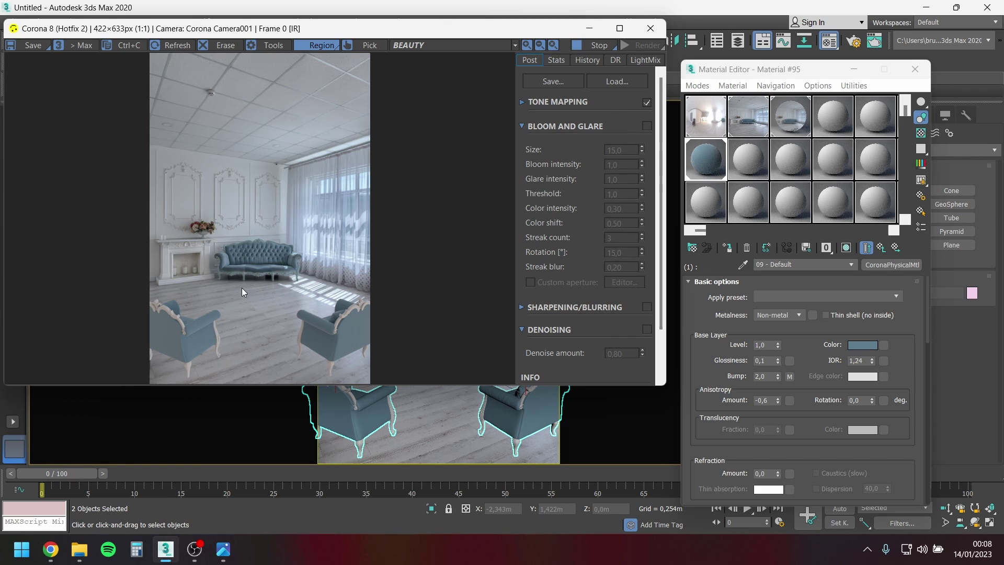
left_click_drag(236, 289, 131, 385)
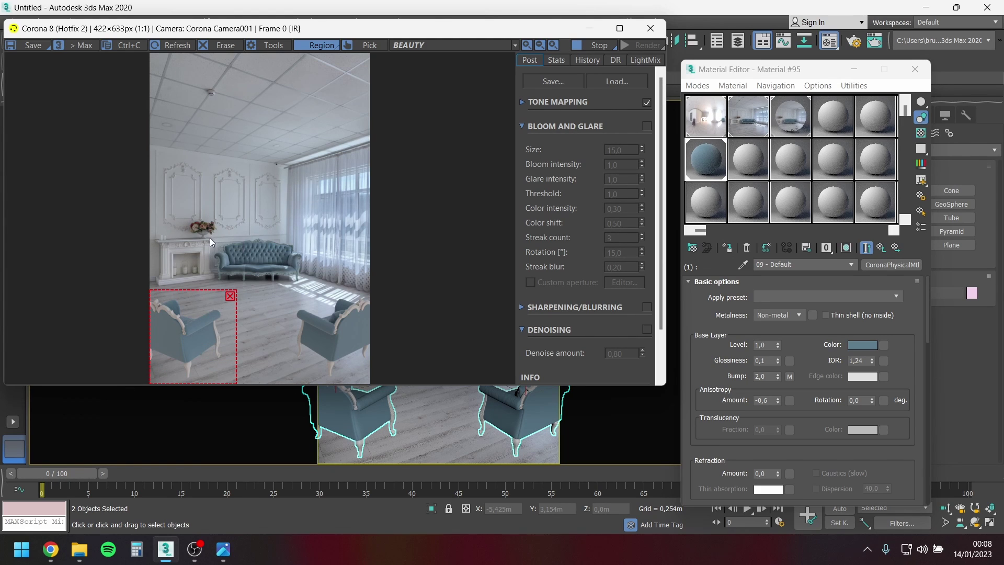
left_click_drag(209, 238, 305, 287)
scroll(171, 350, "up", 1)
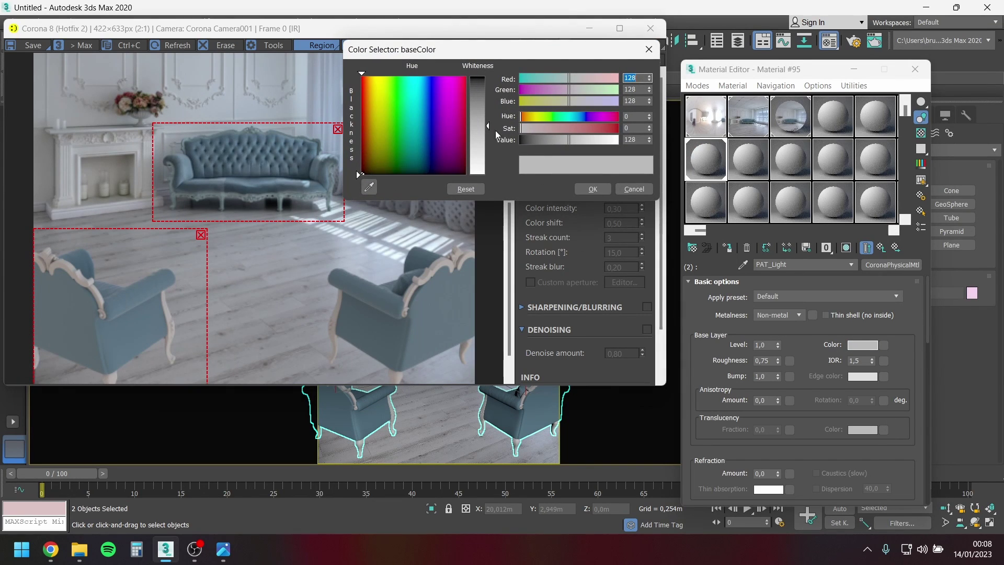
Sample the base colour of the armchair's second sub-material, PAT_Light, from the sofa's carved frame in the render.
left_click(369, 187)
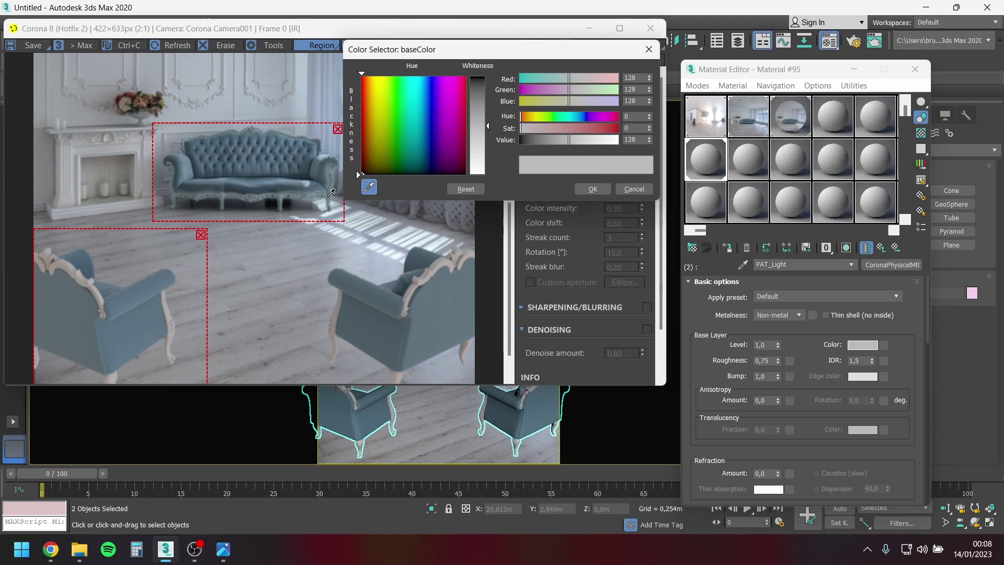
left_click(328, 195)
left_click(369, 187)
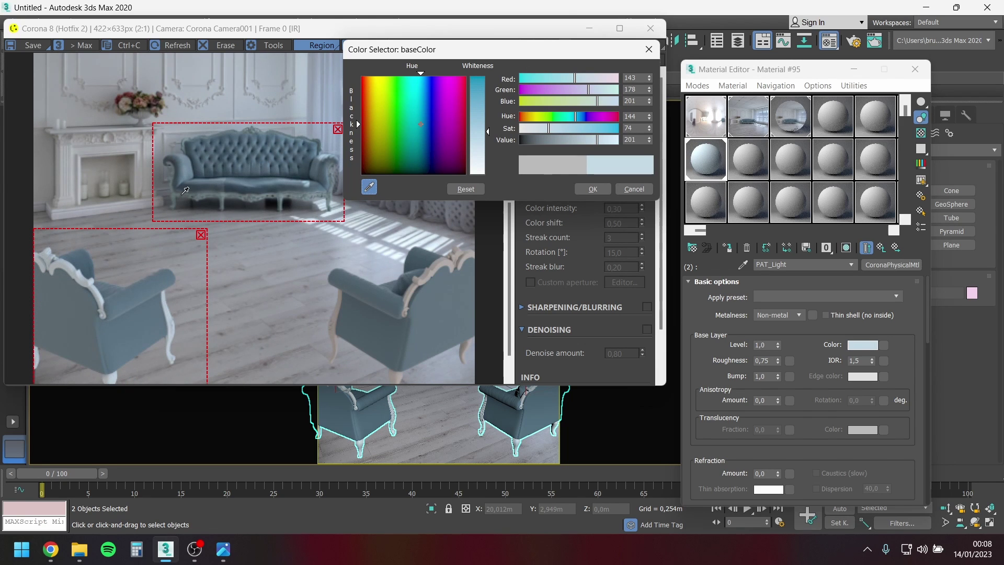
left_click(173, 194)
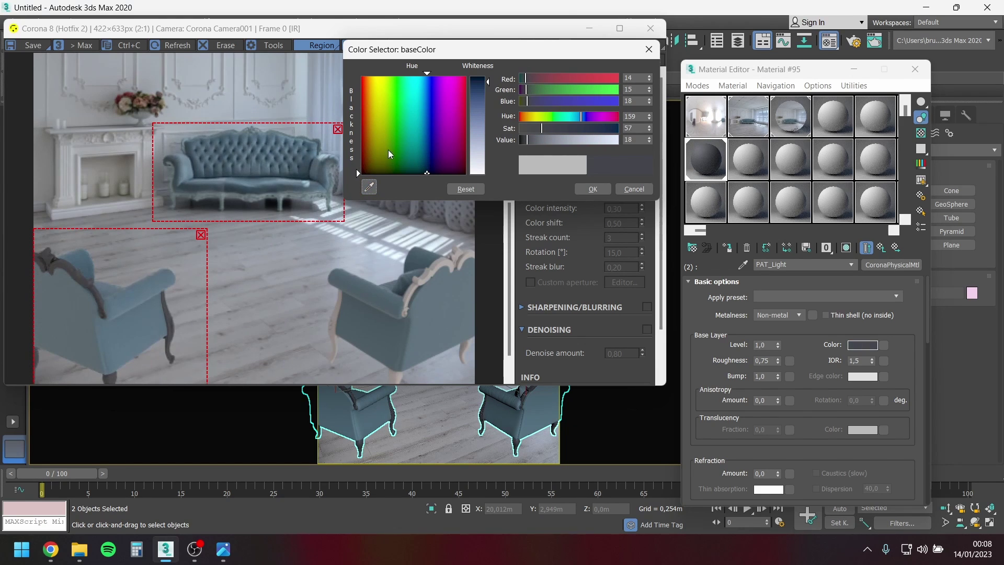
left_click(371, 185)
left_click(281, 196)
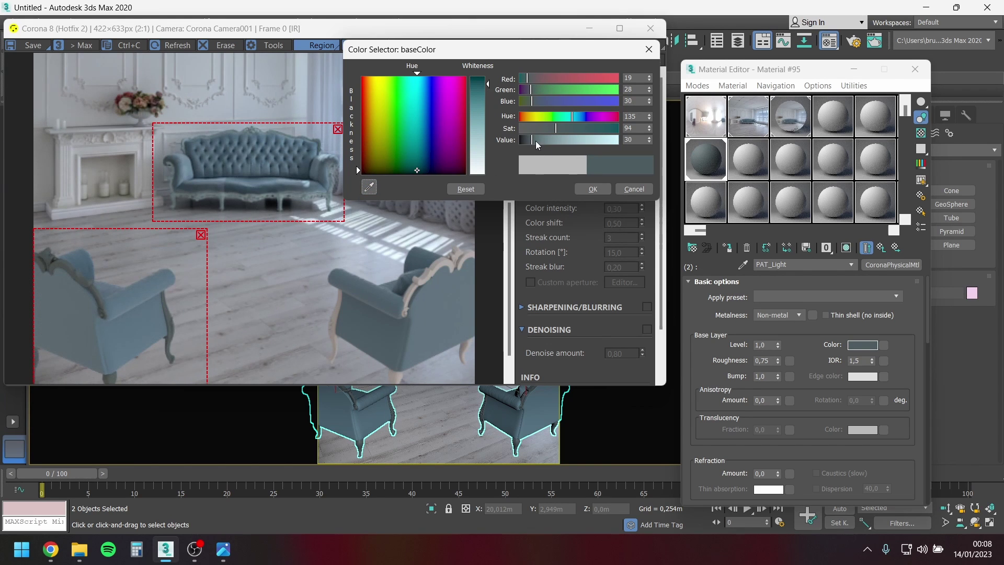
Brighten the sampled PAT_Light base colour to a value of 88 and accept it.
left_click_drag(536, 141, 555, 140)
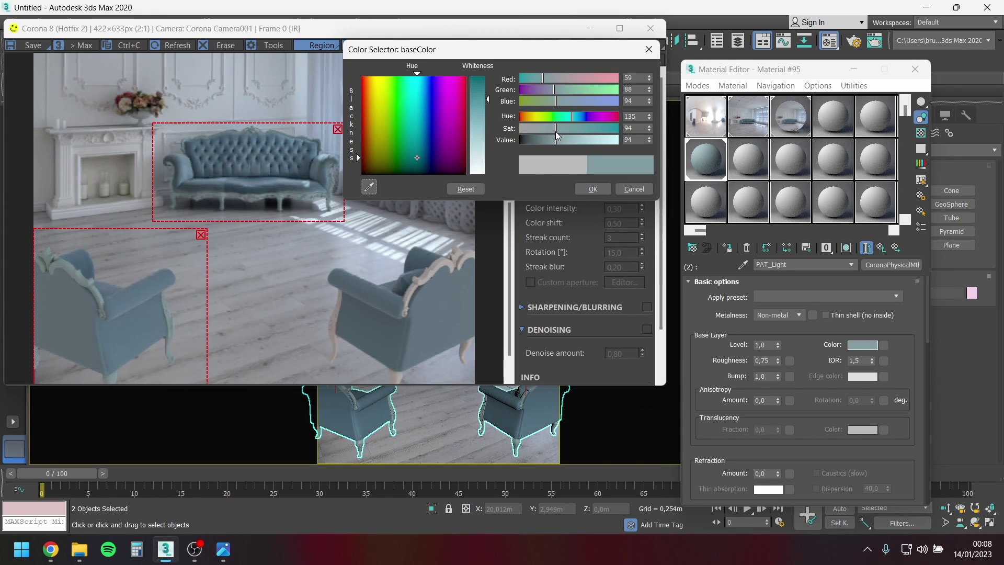
scroll(127, 313, "up", 1)
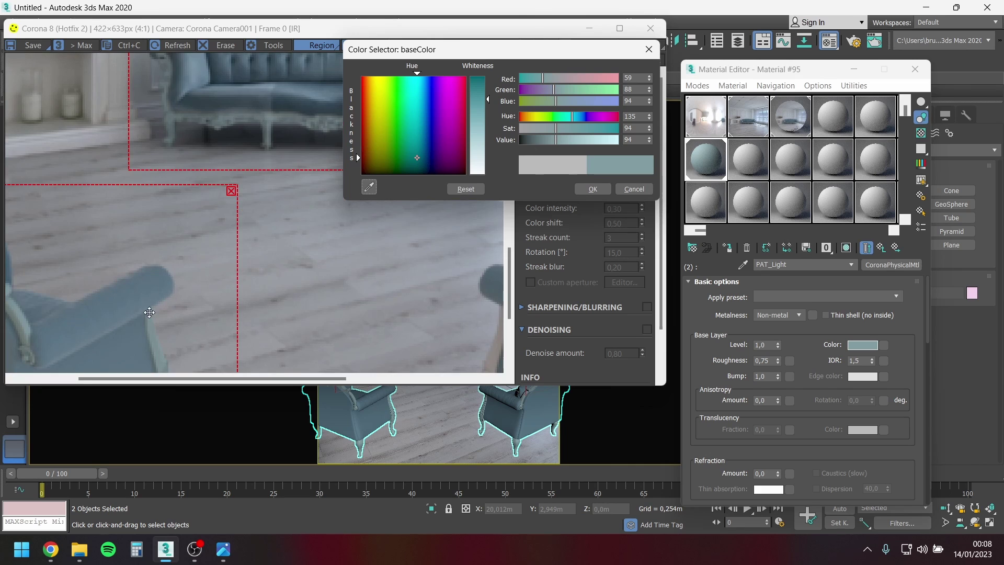
left_click_drag(37, 327, 146, 288)
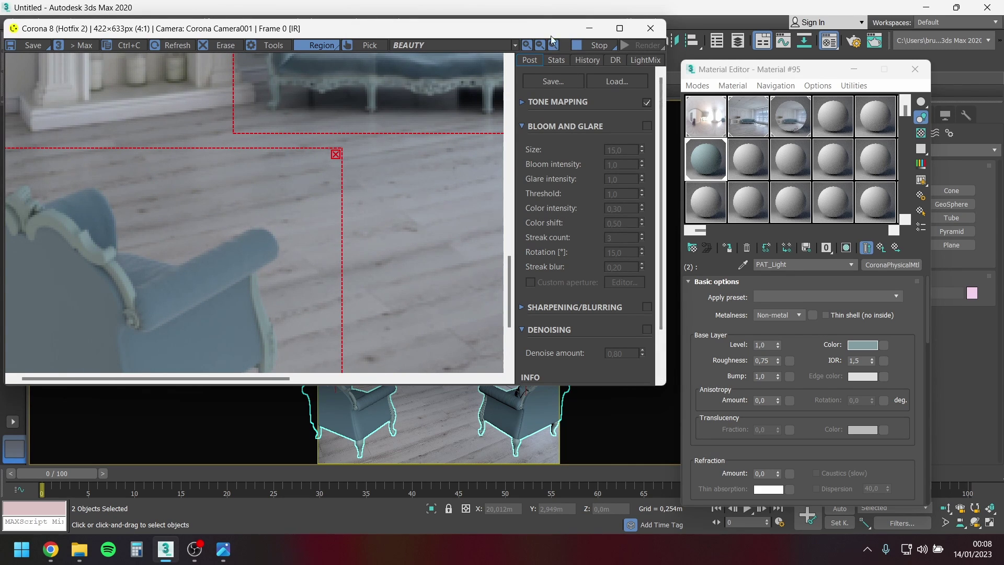
left_click_drag(536, 30, 526, 117)
left_click(514, 49)
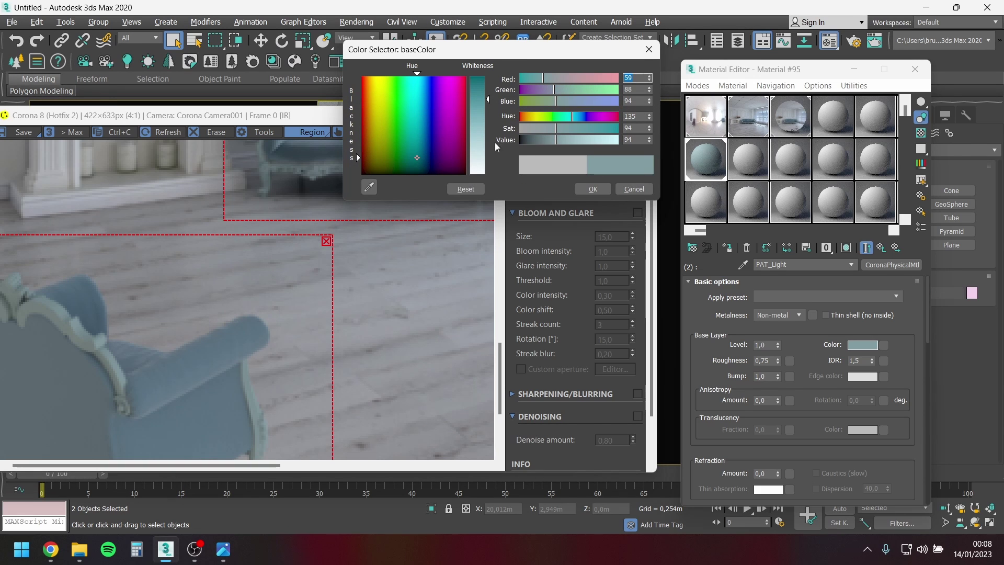
left_click(553, 140)
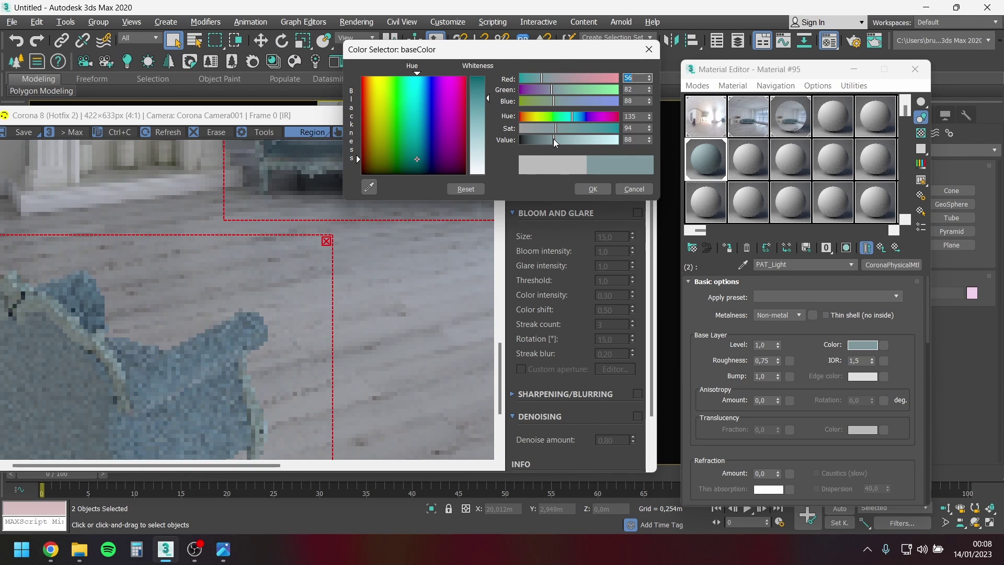
left_click_drag(548, 55, 679, 34)
scroll(231, 310, "down", 1)
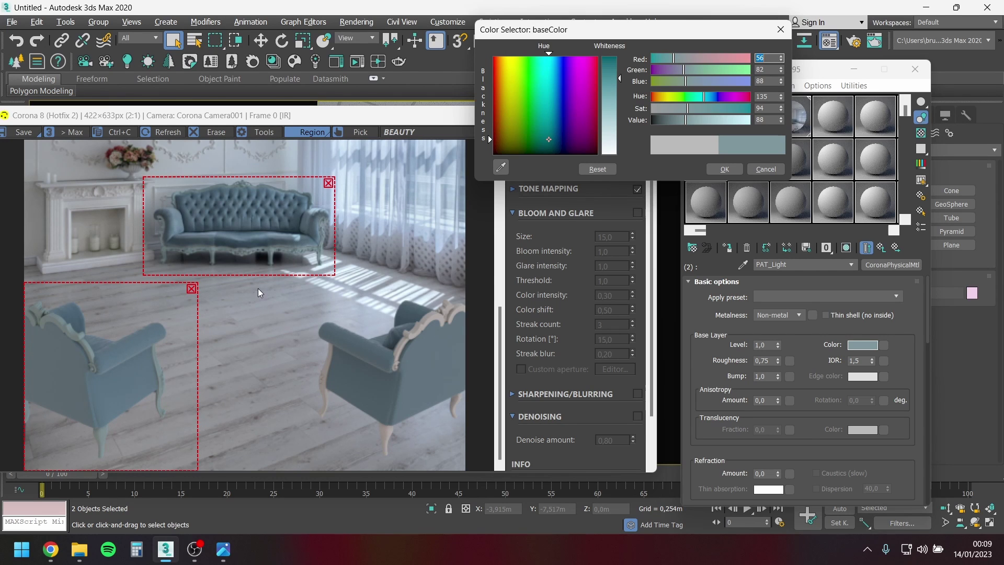
left_click(724, 169)
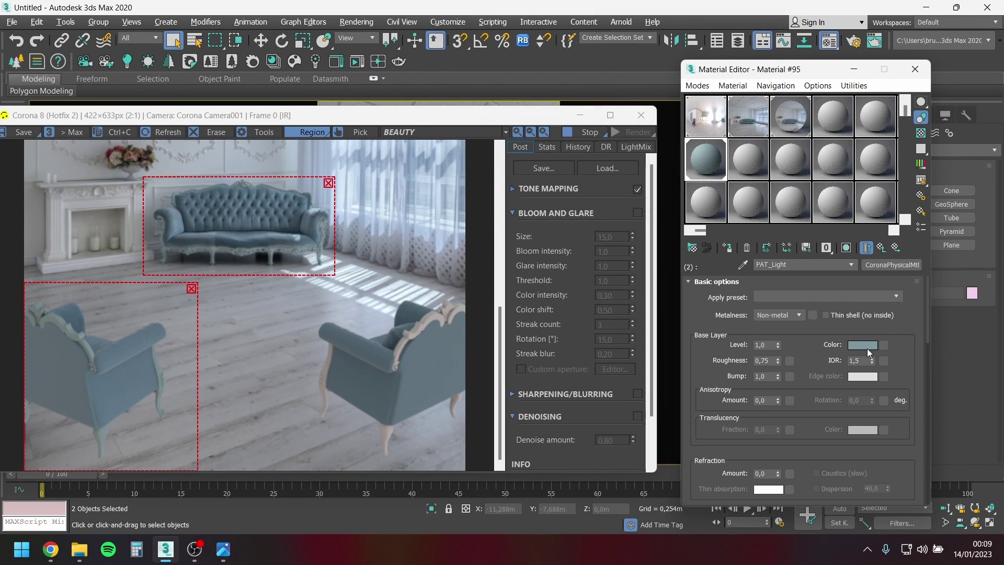
Copy the PAT_Light base colour and assign a CoronaCurvature map to its base colour.
right_click(868, 345)
left_click(886, 350)
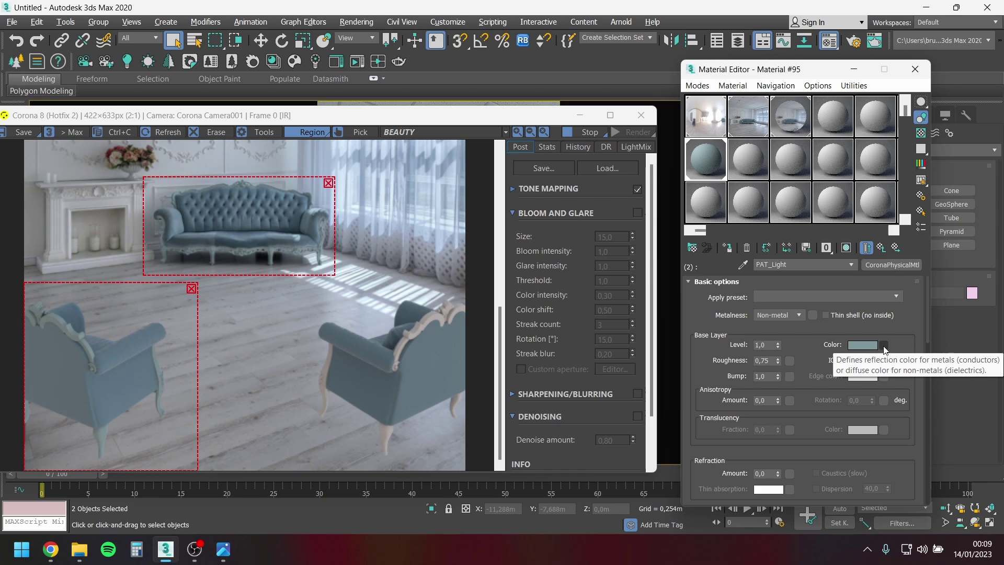
left_click(886, 349)
scroll(604, 258, "down", 10)
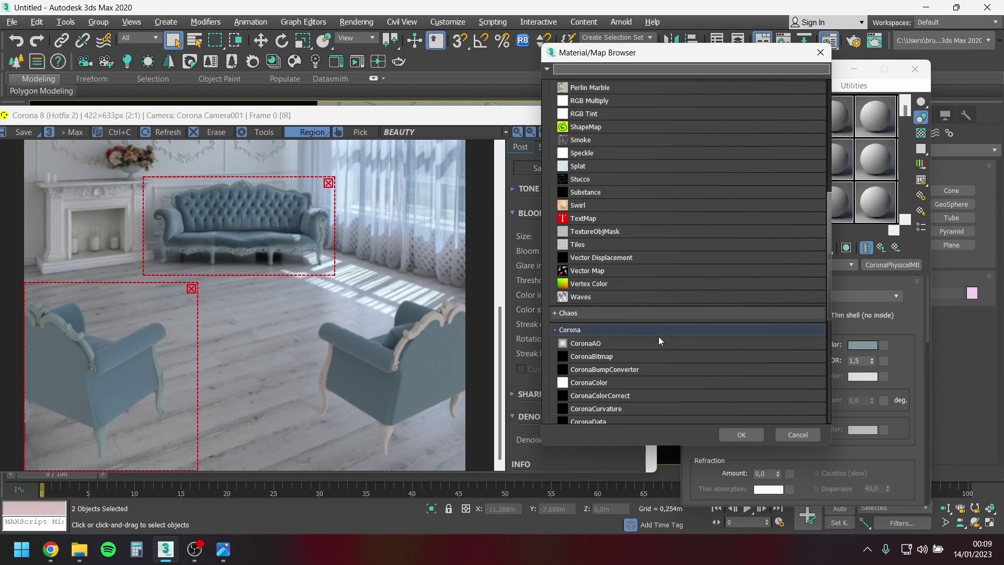
scroll(658, 339, "down", 4)
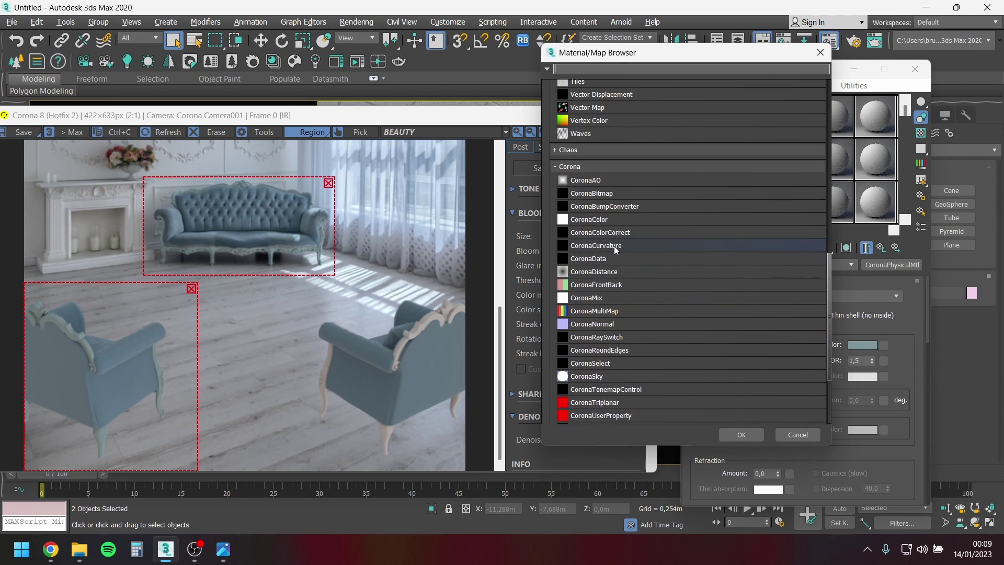
double_click(614, 246)
Paste the copied colour into the curvature map's base, convex and concave colours.
right_click(787, 300)
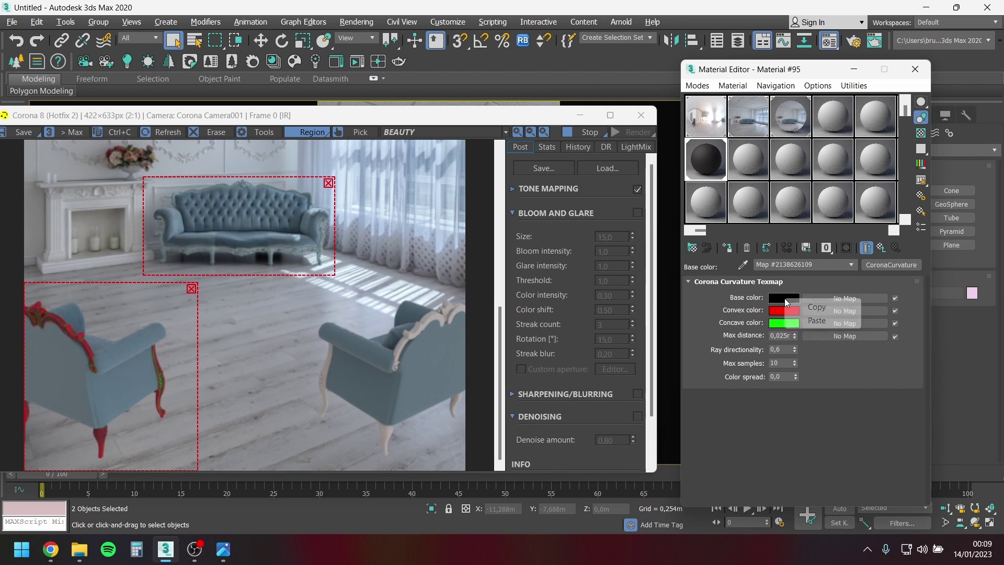
left_click(813, 321)
right_click(784, 312)
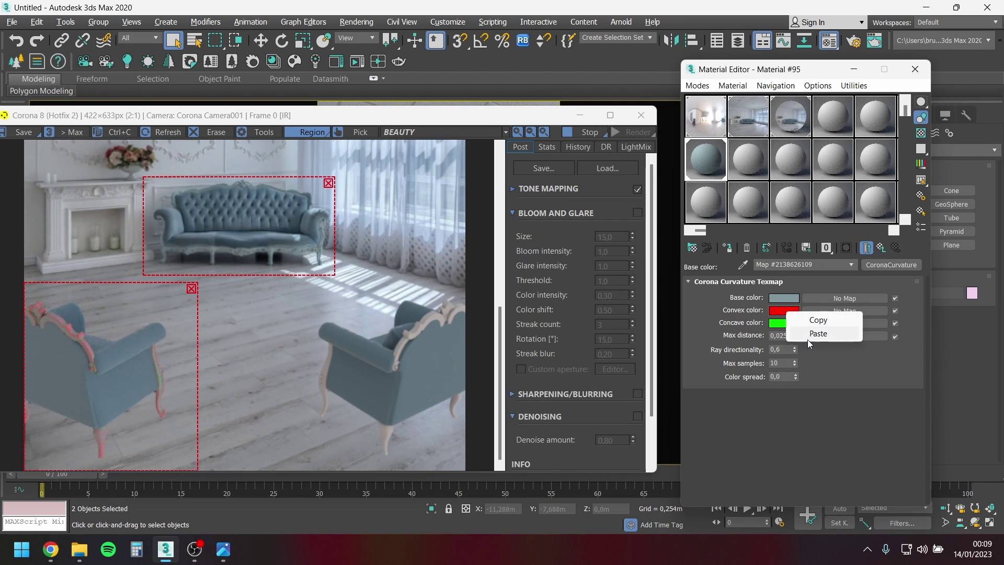
left_click(811, 336)
right_click(777, 324)
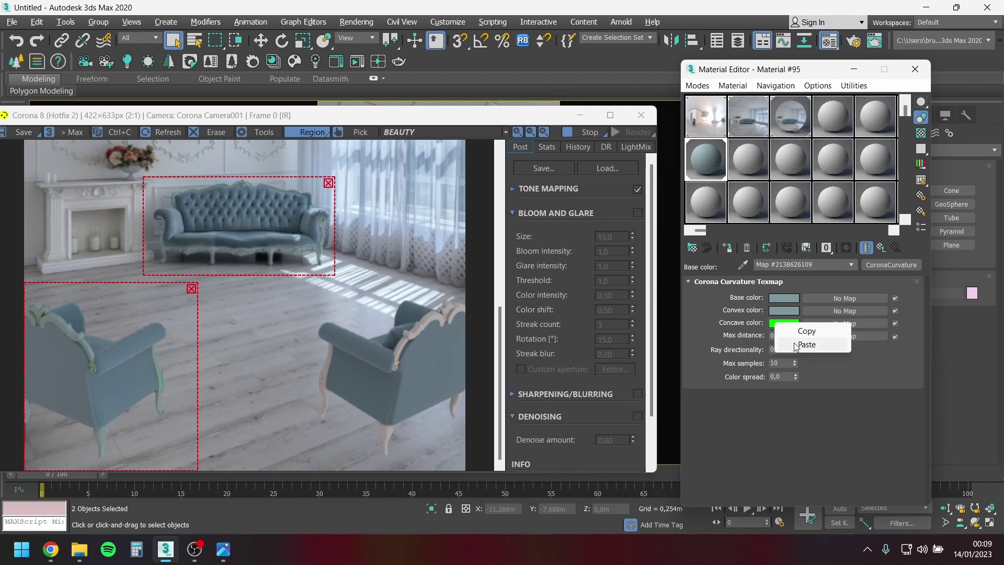
left_click(805, 345)
Darken the curvature map's convex colour to a value of 34 and check the frames in the render.
left_click(783, 311)
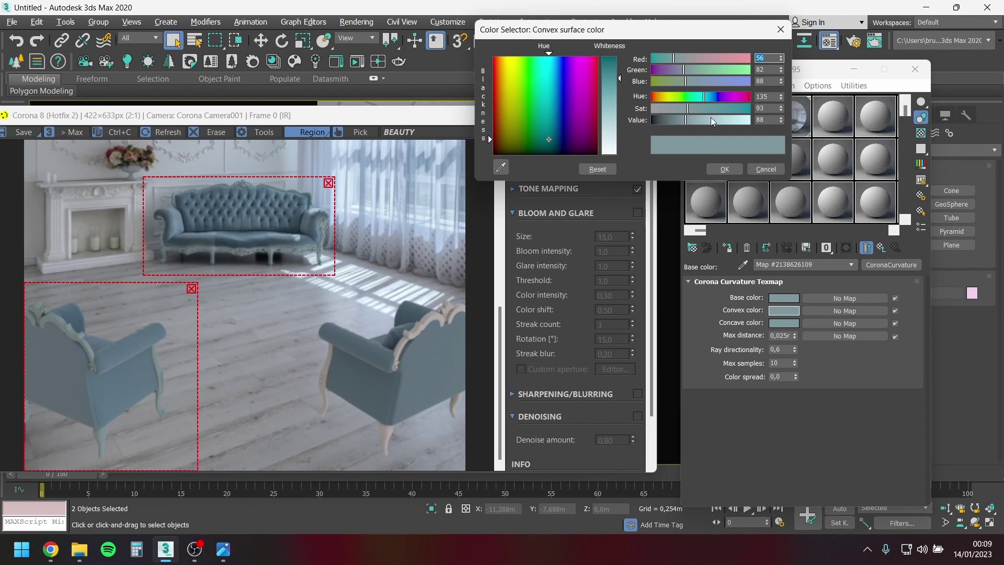
left_click_drag(687, 120, 664, 121)
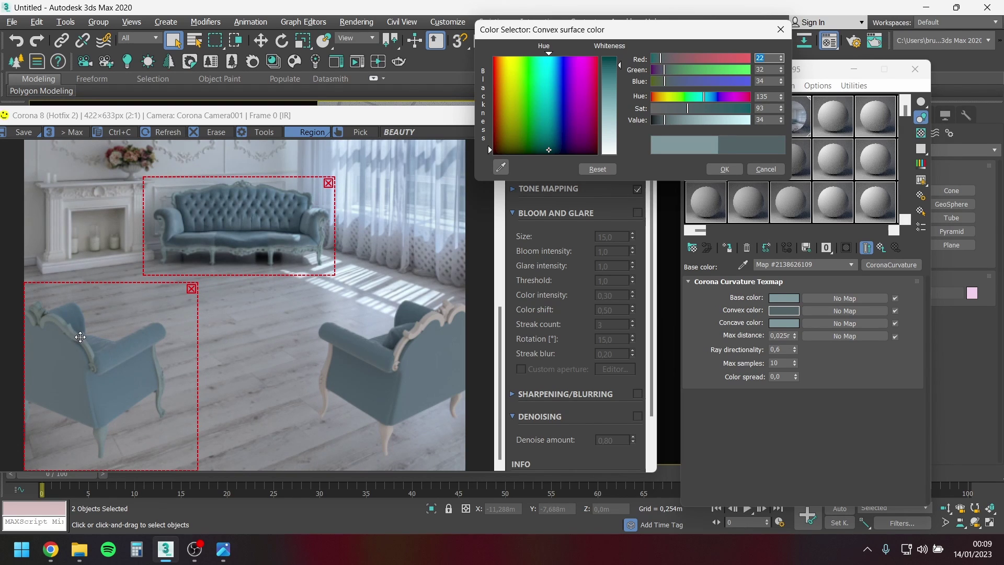
scroll(173, 257, "up", 3)
scroll(173, 257, "down", 4)
scroll(191, 242, "up", 3)
scroll(200, 265, "down", 1)
scroll(169, 230, "up", 2)
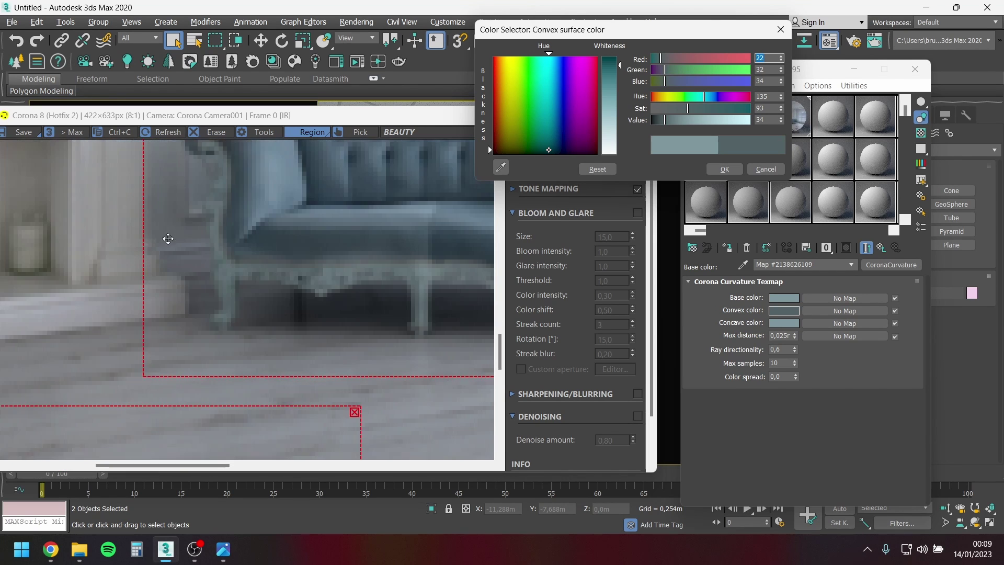
scroll(229, 274, "down", 3)
scroll(208, 257, "down", 1)
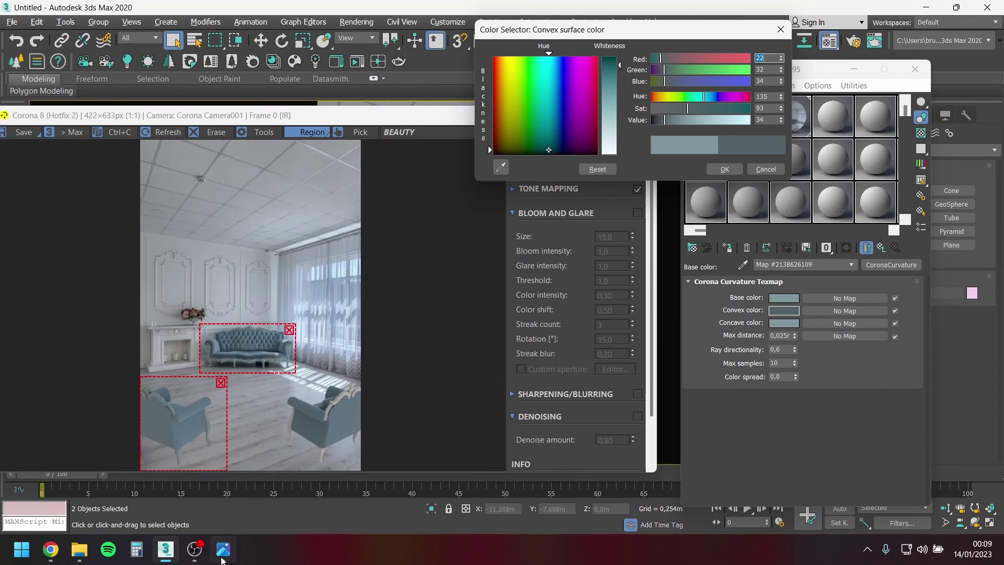
Switch to the photo 11.jpg in the image viewer and examine the sofa's carved frame and upholstery up close.
left_click(224, 549)
scroll(486, 372, "up", 6)
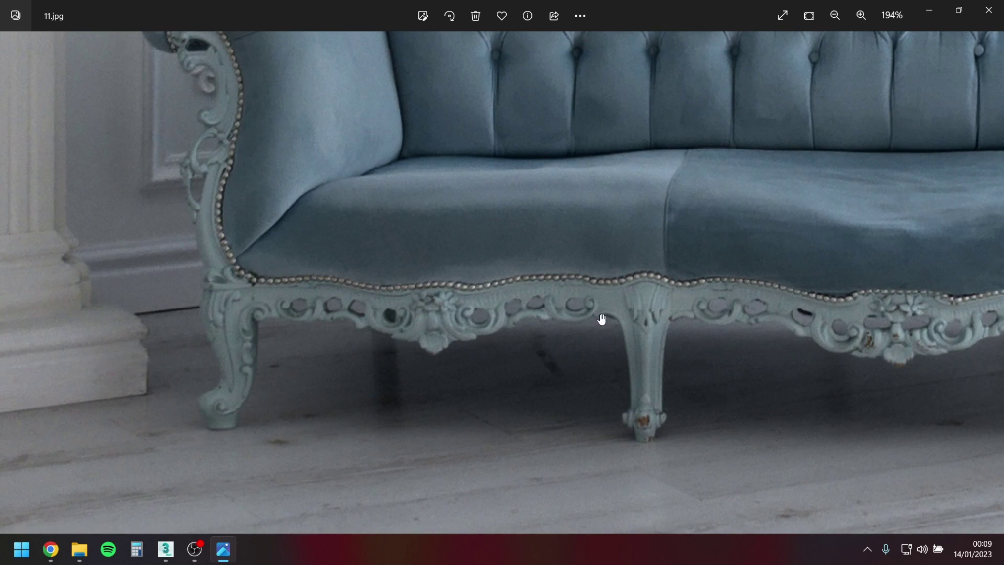
left_click_drag(622, 317, 225, 300)
left_click_drag(860, 281, 480, 331)
left_click_drag(560, 199, 638, 354)
left_click_drag(469, 301, 950, 386)
scroll(479, 323, "down", 1)
scroll(224, 287, "down", 5)
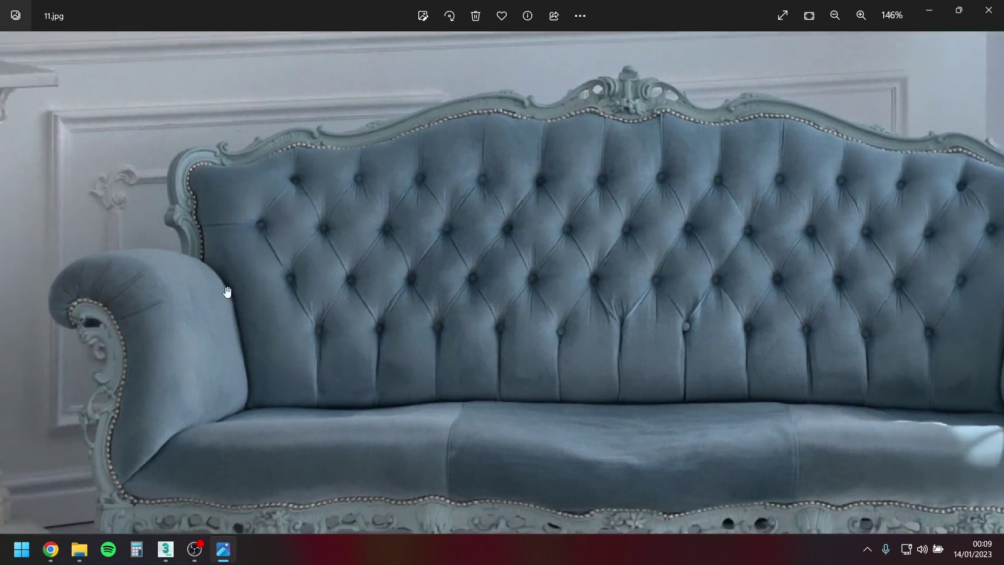
scroll(218, 375, "down", 5)
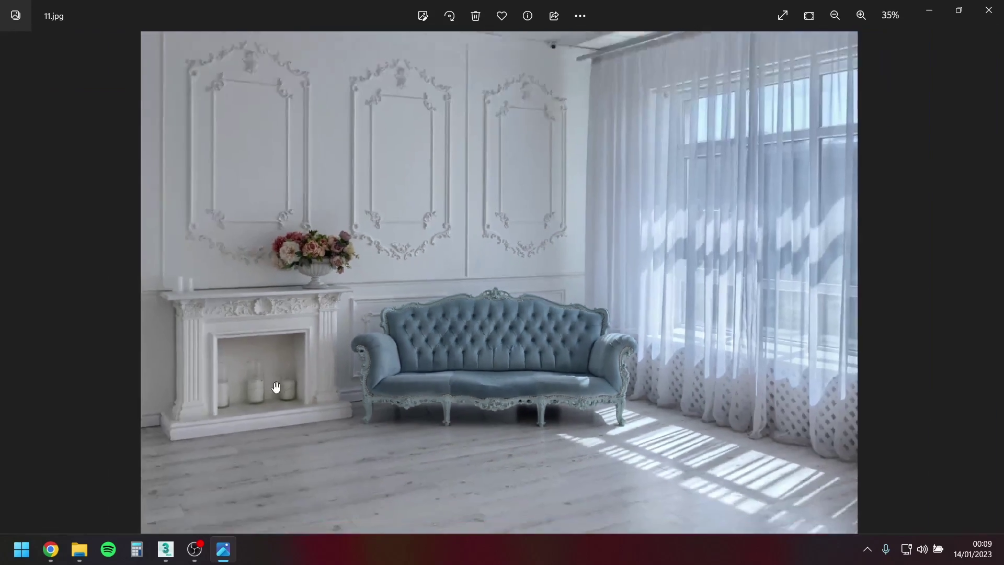
Switch back to 3ds Max, compare the armchair frames in the render and accept the curvature map's convex colour.
left_click(166, 551)
scroll(203, 387, "up", 3)
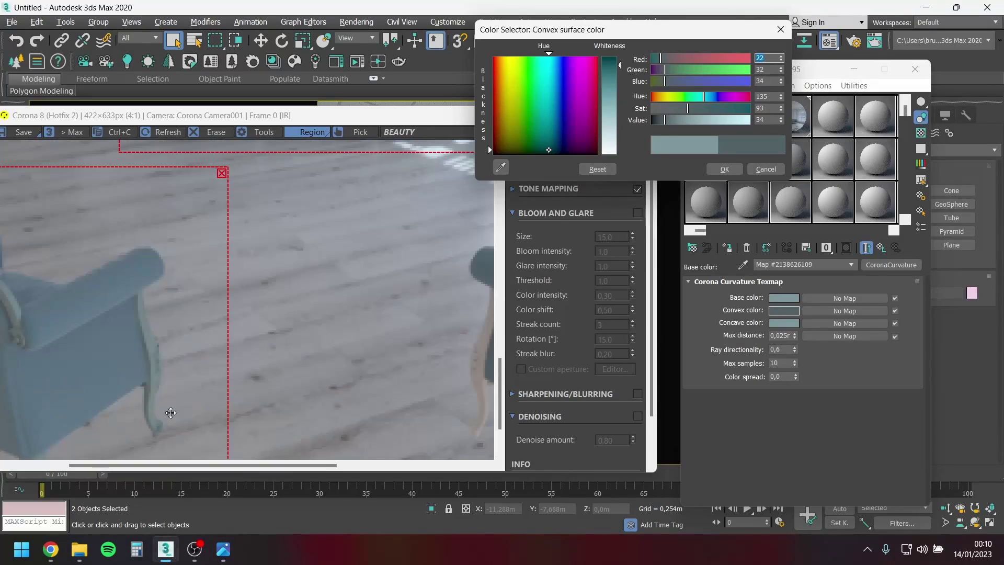
scroll(225, 261, "down", 2)
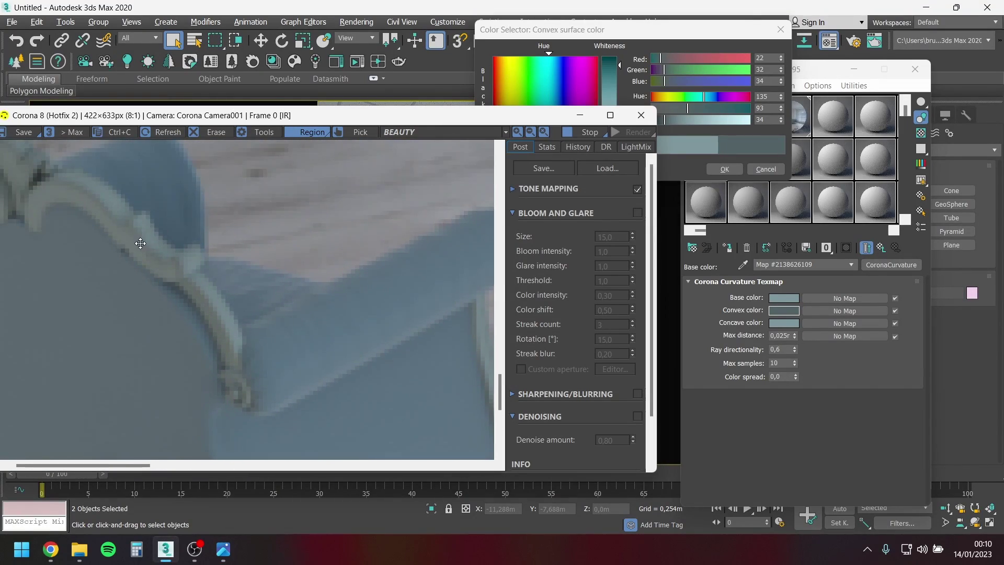
left_click(721, 168)
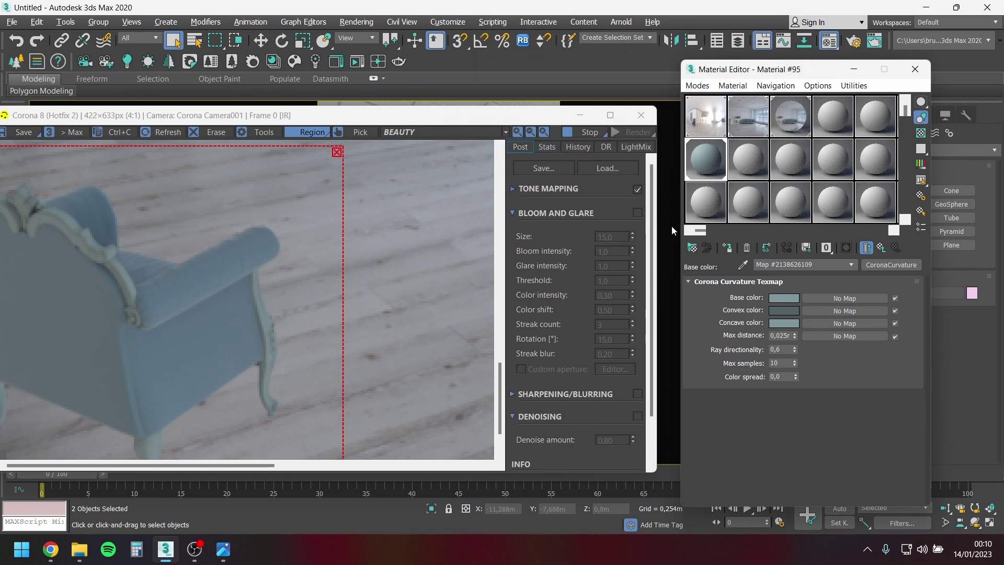
Try a max distance of 0,01 m on the curvature map and settle on 0,03 m.
scroll(349, 324, "down", 1)
double_click(782, 335)
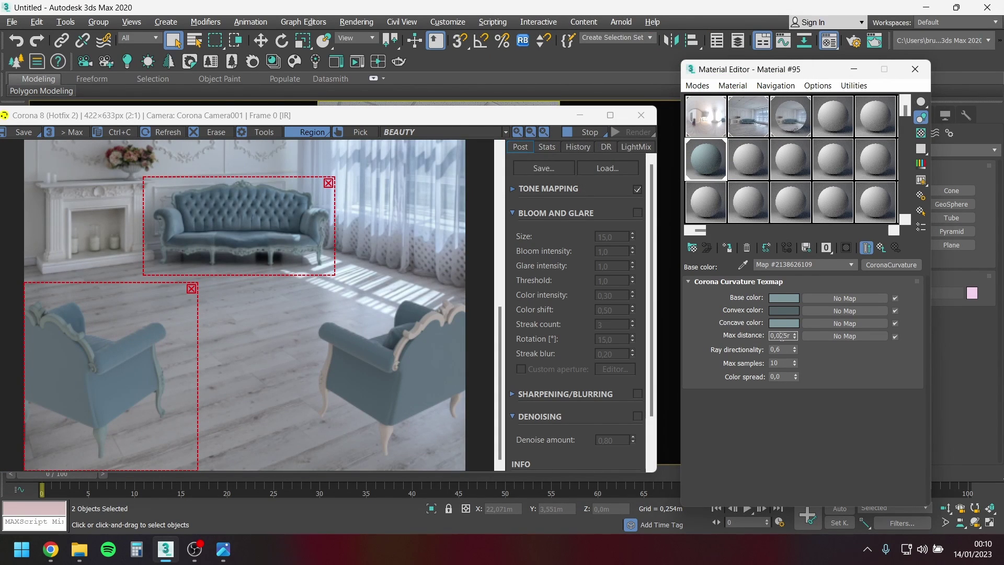
type(",01")
key("Return")
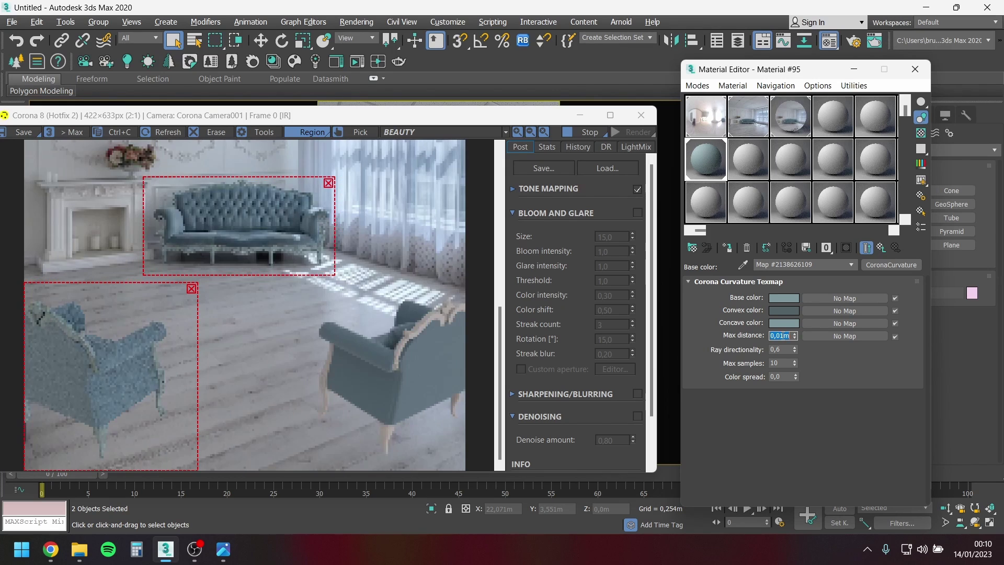
type(",03")
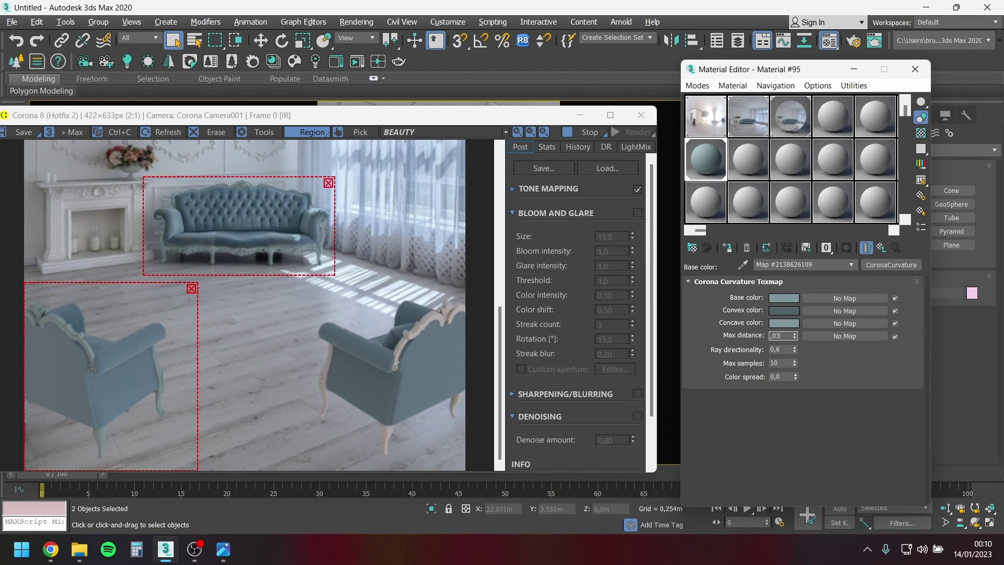
key("Return")
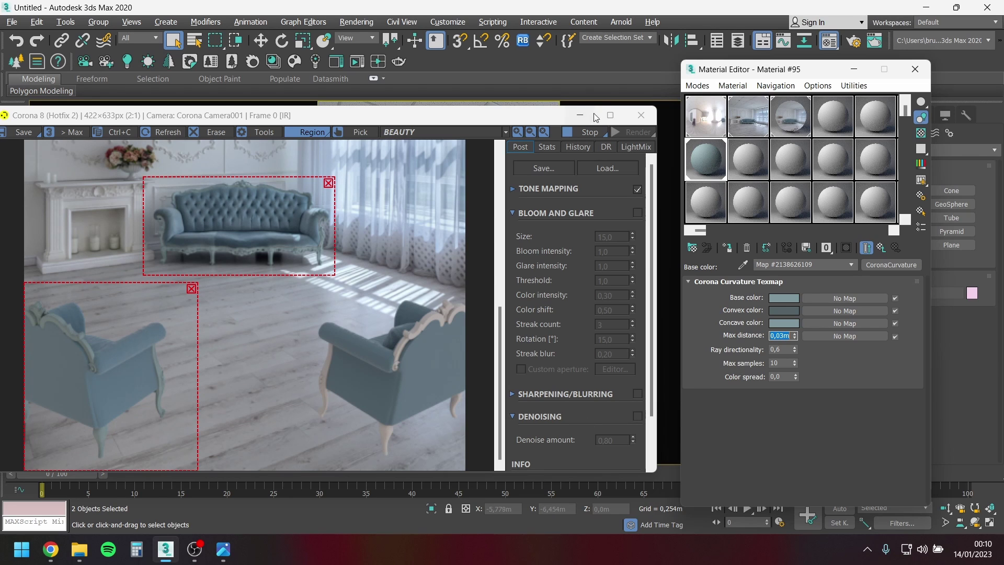
Clear the render regions and close the render window and the Material Editor.
left_click(591, 135)
left_click(328, 183)
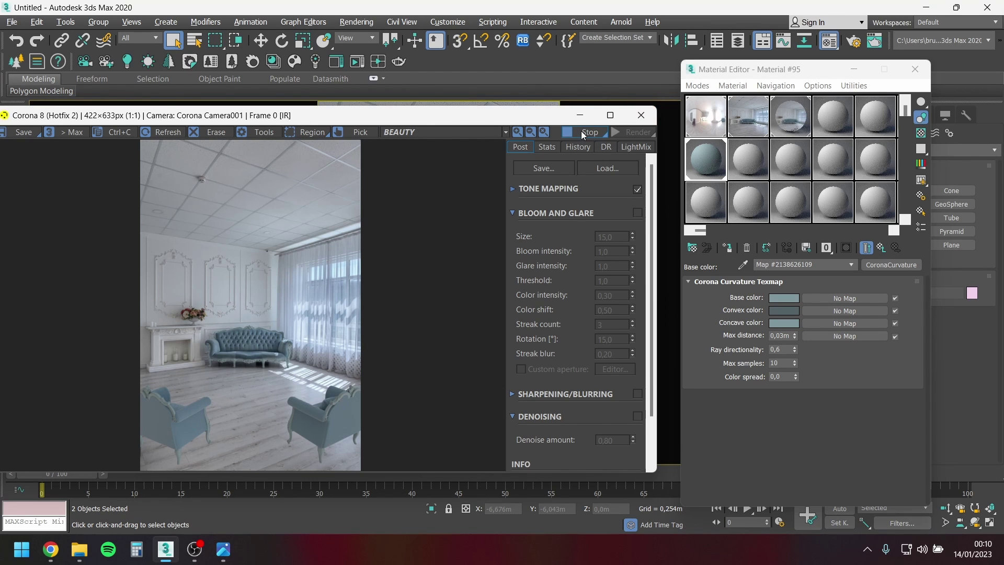
left_click(642, 115)
left_click(915, 69)
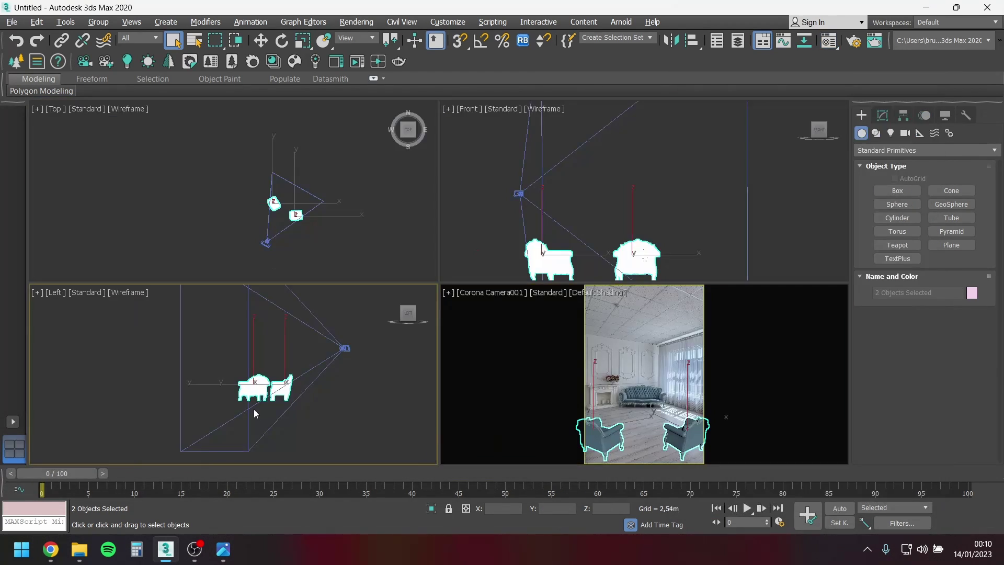
Deselect the armchairs and draw a rectangle-shaped Corona light about 4,17 m by 2,82 m in the Left view.
key("z")
left_click(313, 320)
scroll(313, 320, "down", 8)
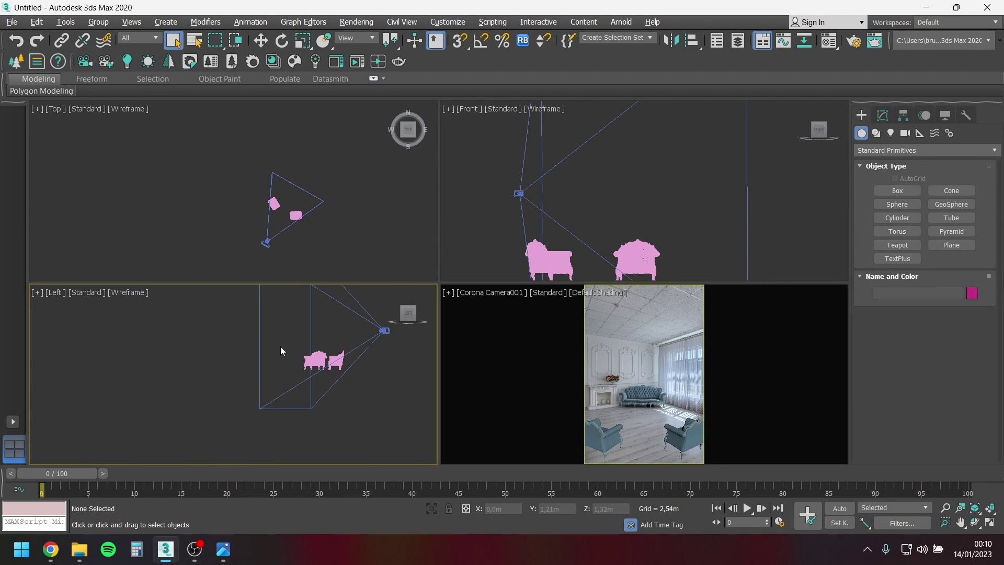
scroll(280, 346, "down", 3)
left_click(891, 133)
left_click(916, 151)
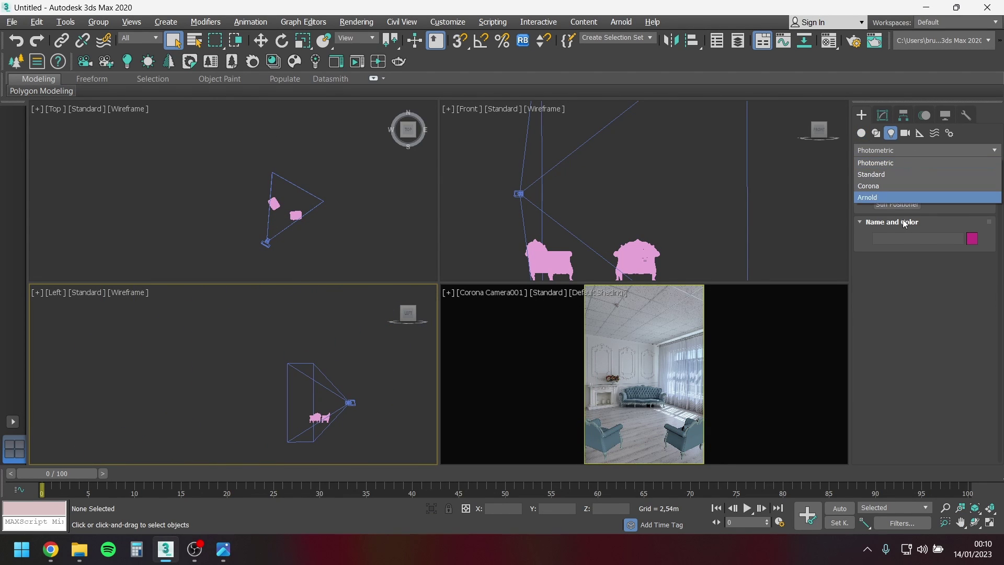
left_click(894, 185)
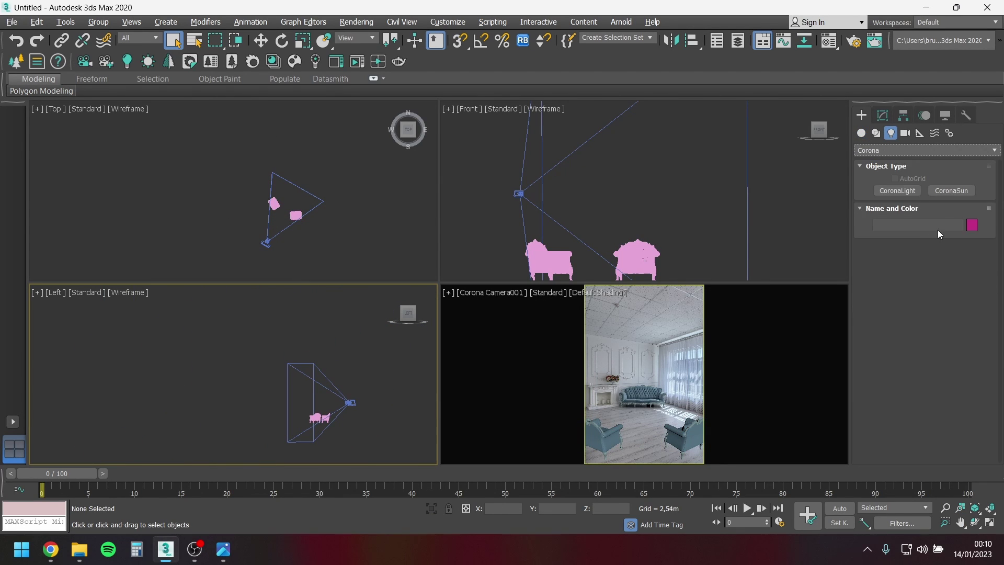
left_click(900, 190)
left_click(925, 369)
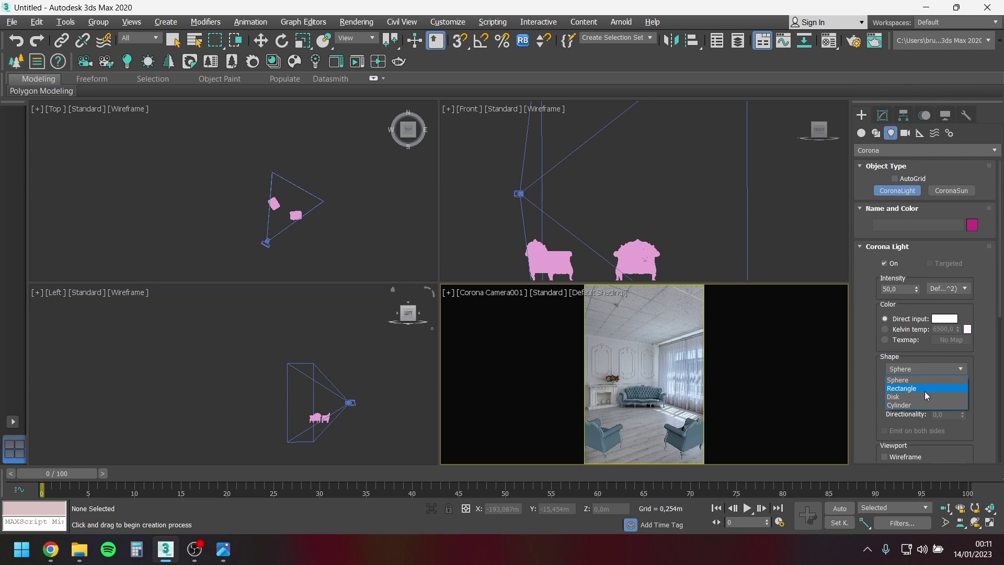
left_click(317, 383)
Move the light to the curtained window, at about X 3,695 m, Y 1,309 m, Z 2,184 m.
right_click(335, 190)
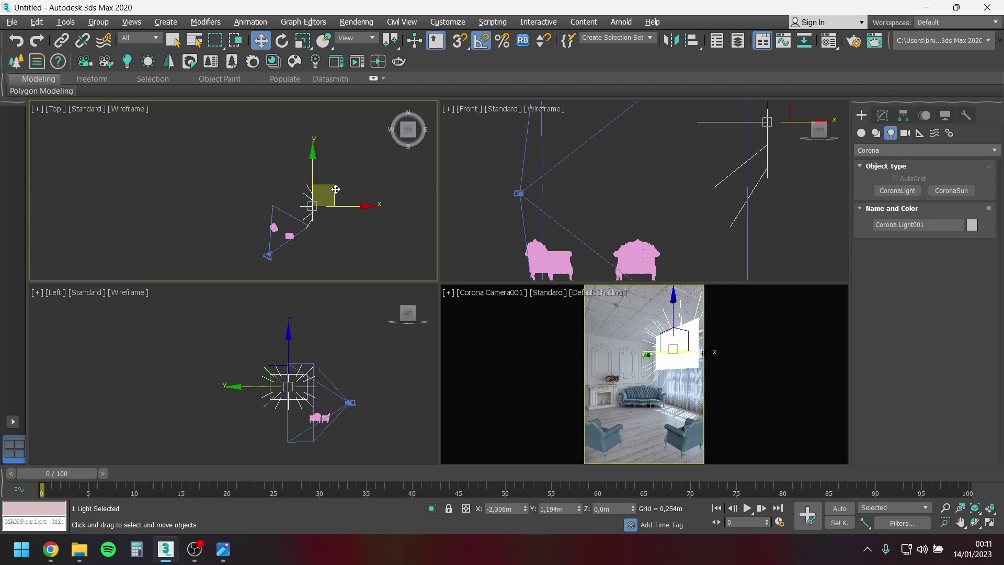
right_click(302, 383)
left_click_drag(288, 343, 286, 363)
right_click(311, 244)
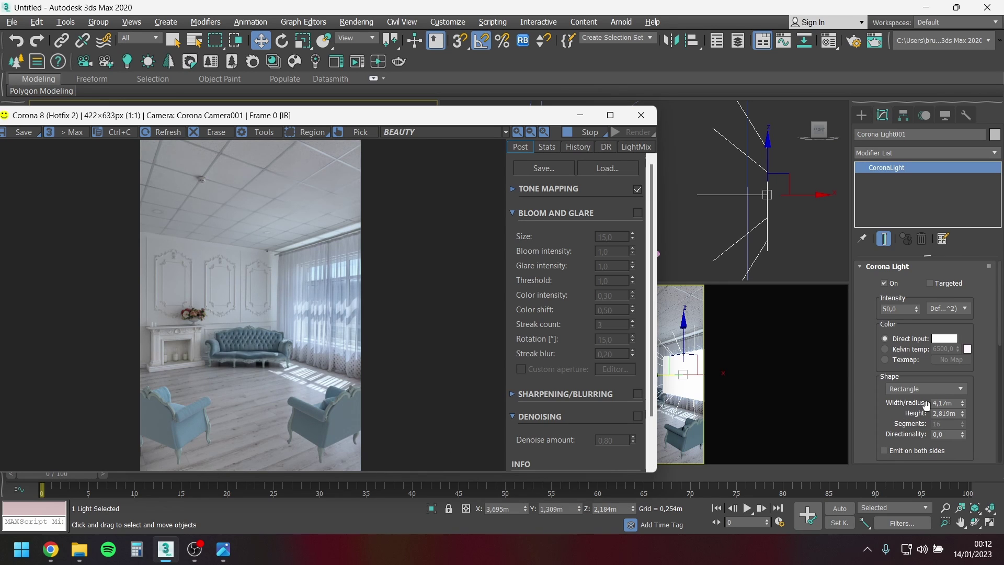
Set the rectangular light's width to 4,2 m and its height to 2,8 m.
double_click(897, 310)
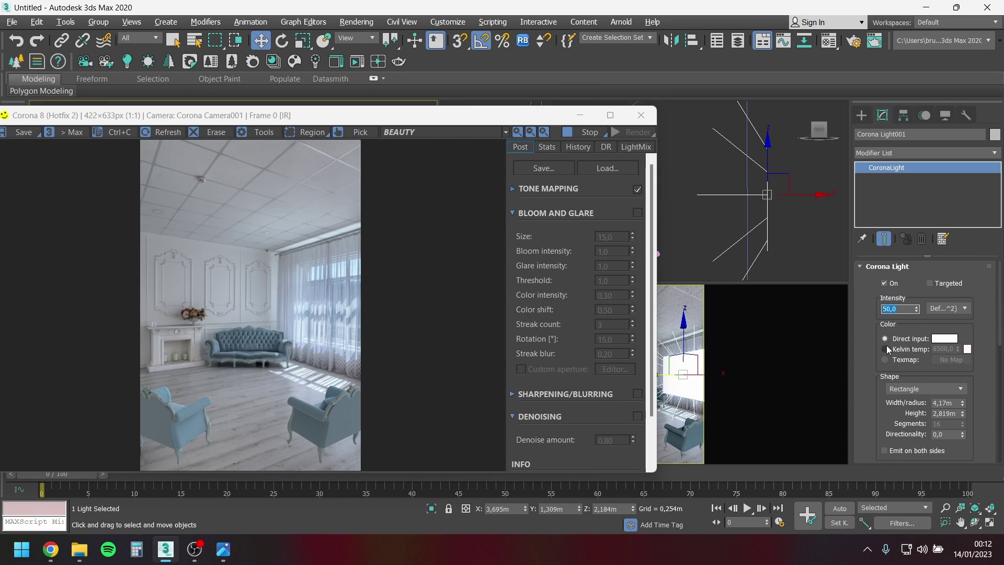
key("Tab")
type("4,2")
key("Tab")
type("2,8")
key("Return")
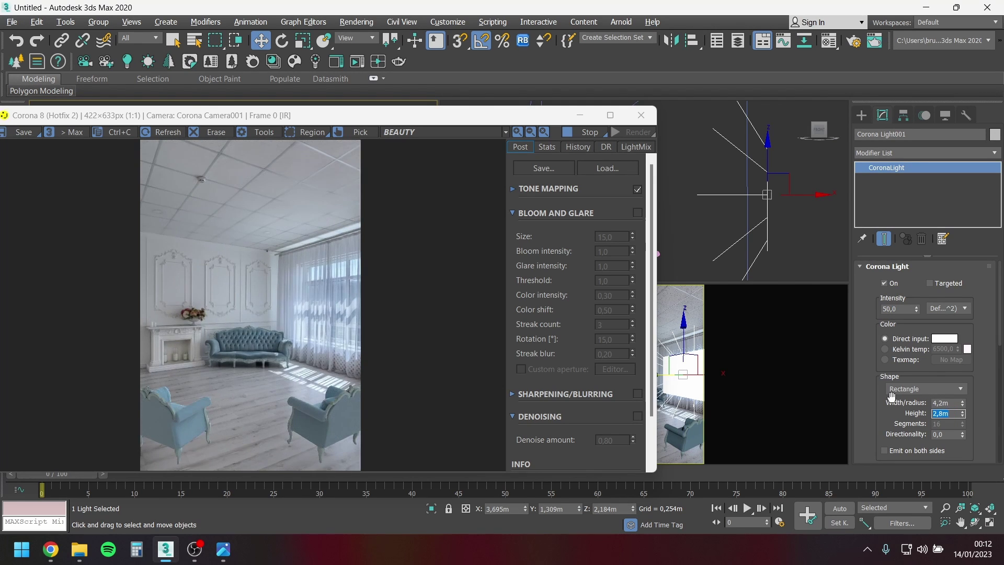
Raise the light by about 0,067 m in the camera view and check the interactive render.
left_click_drag(314, 115, 228, 105)
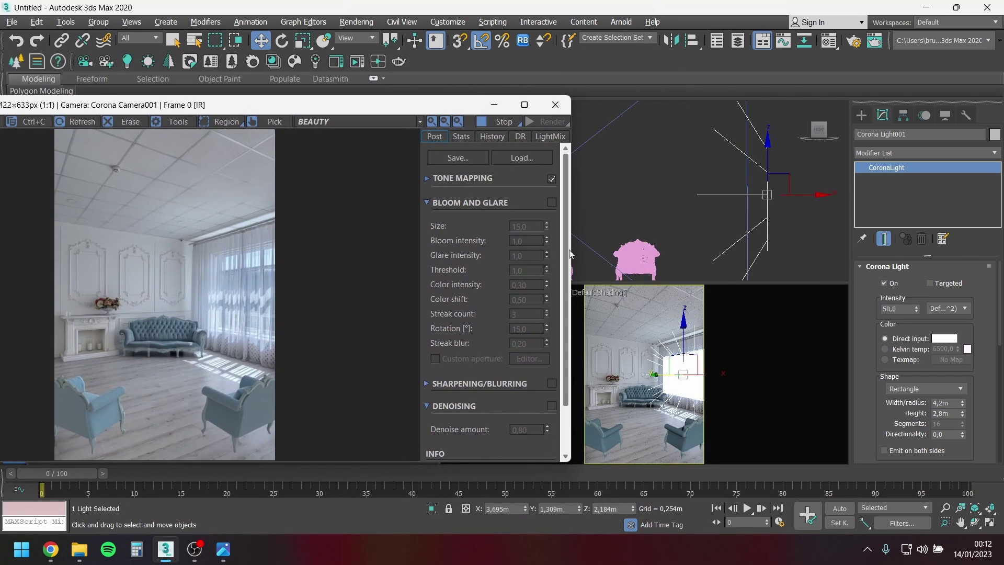
left_click(685, 344)
left_click_drag(686, 331, 687, 329)
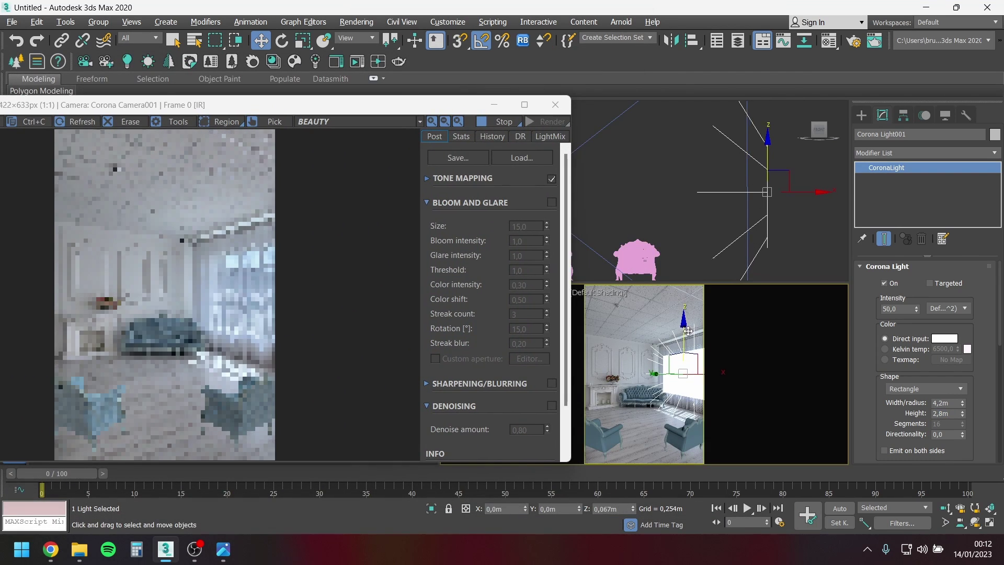
left_click_drag(385, 113, 452, 87)
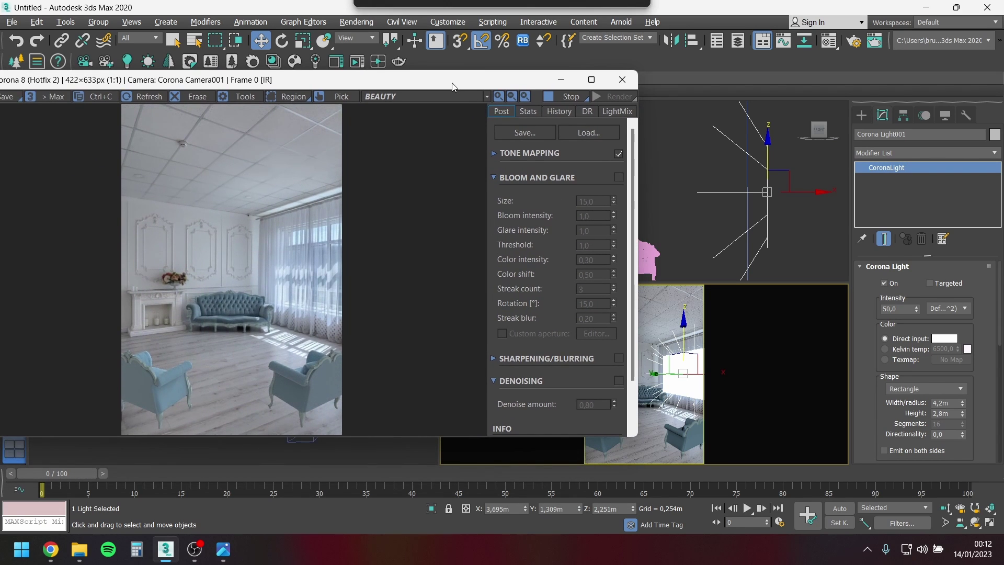
Switch the light's colour to Kelvin temperature, try 8000 and settle on 8500.
left_click(901, 349)
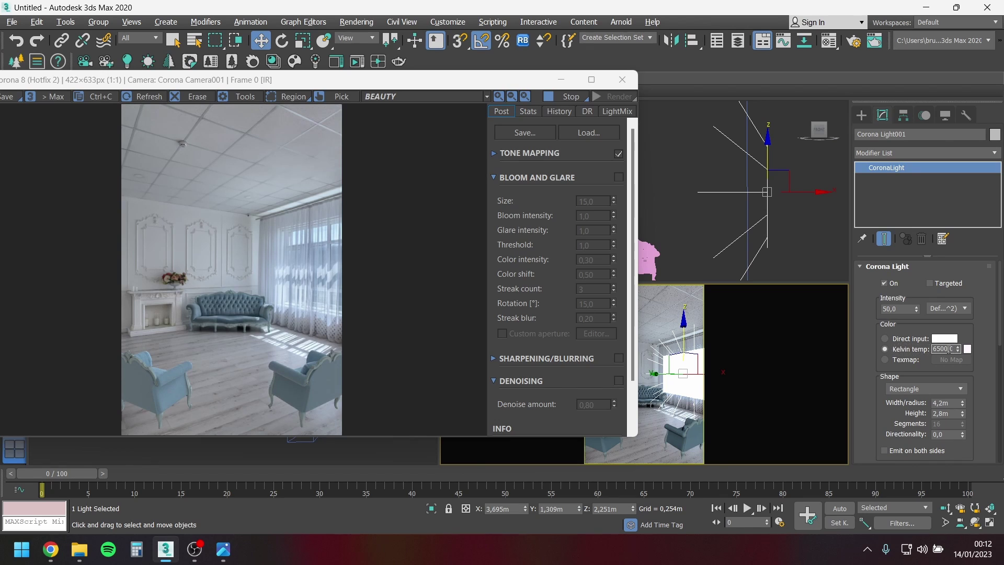
double_click(949, 349)
double_click(949, 349)
scroll(402, 257, "up", 1)
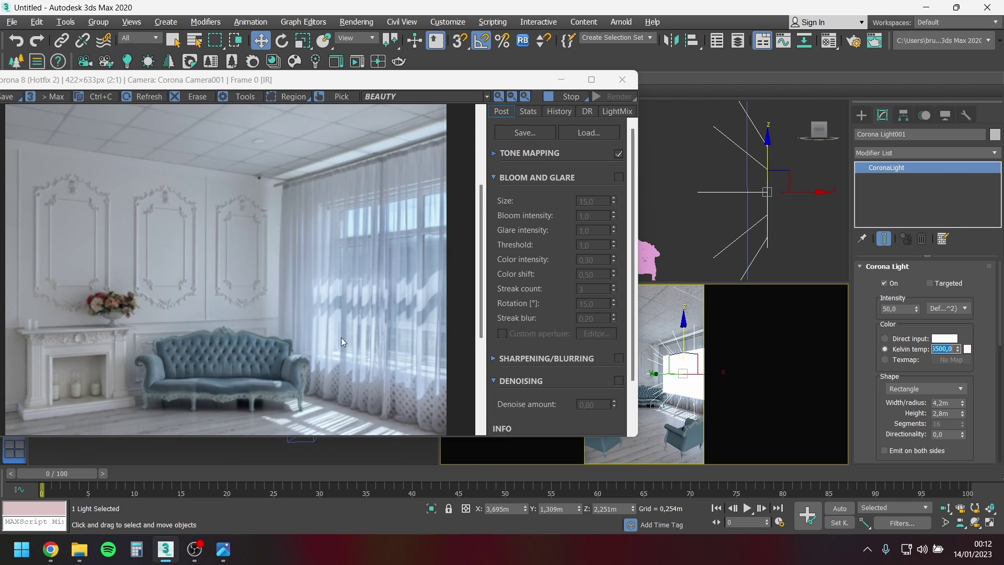
scroll(380, 267, "down", 1)
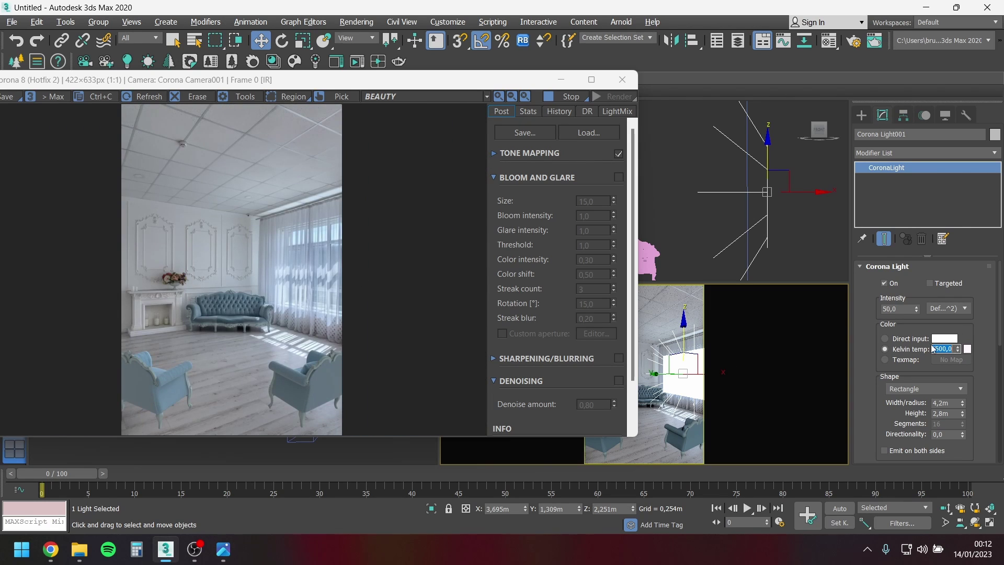
type("8000")
key("Return")
type("8500")
key("Return")
Try a light intensity of 100 and reduce it to 60.
double_click(900, 310)
type("100")
key("Return")
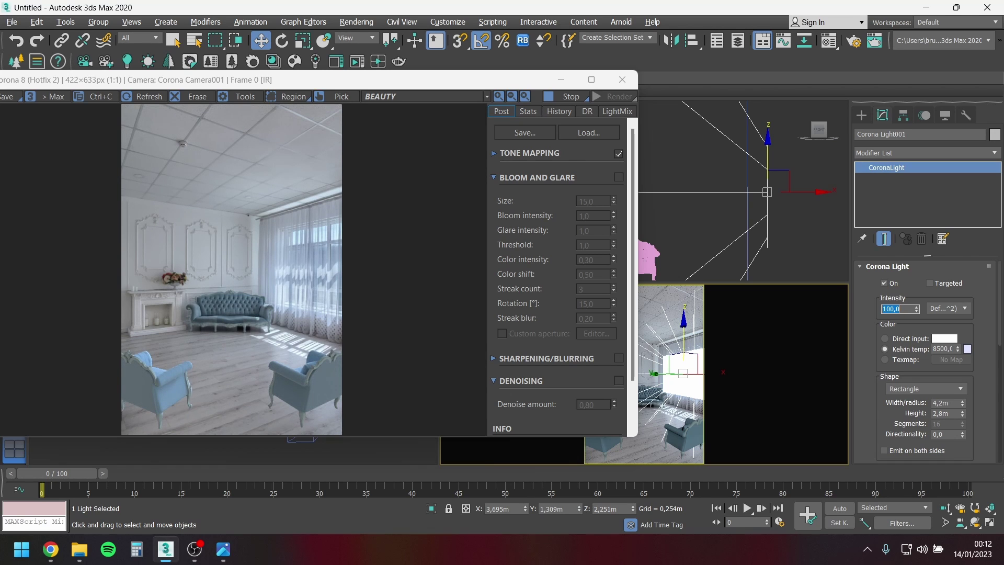
type("60")
key("Return")
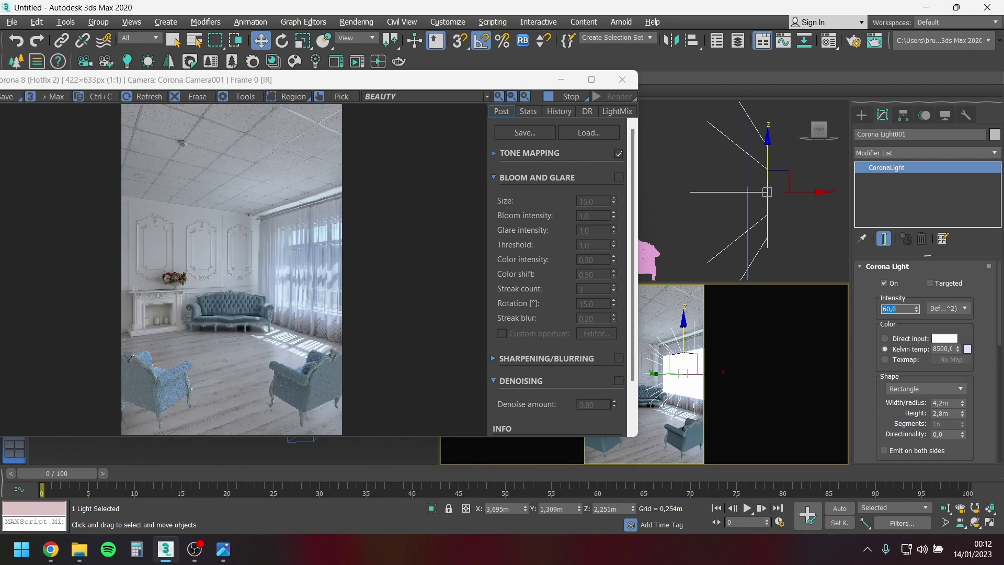
Compare light directionality values of 0,3 and 0,4 in the render and keep 0,3.
double_click(944, 435)
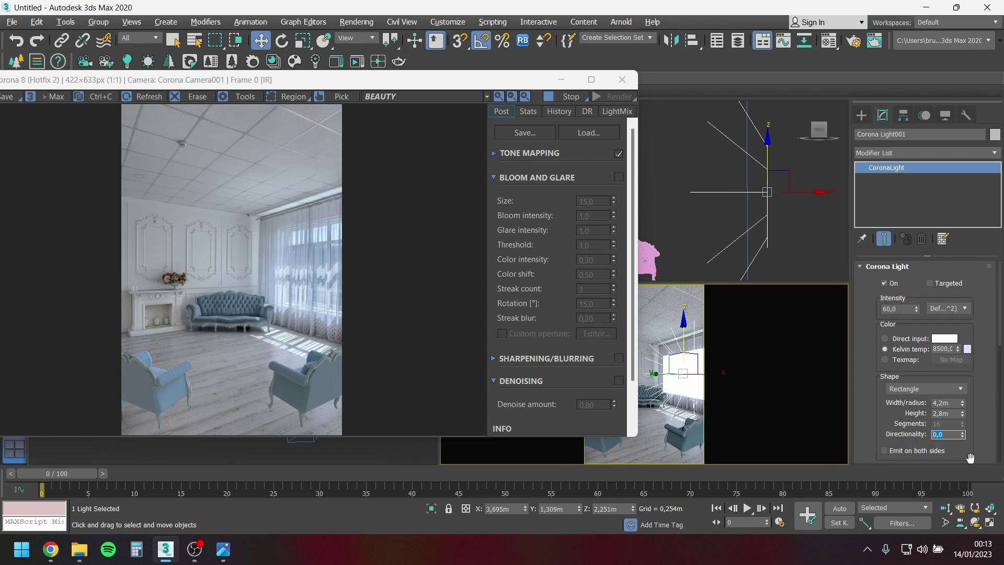
type("0,3")
key("Return")
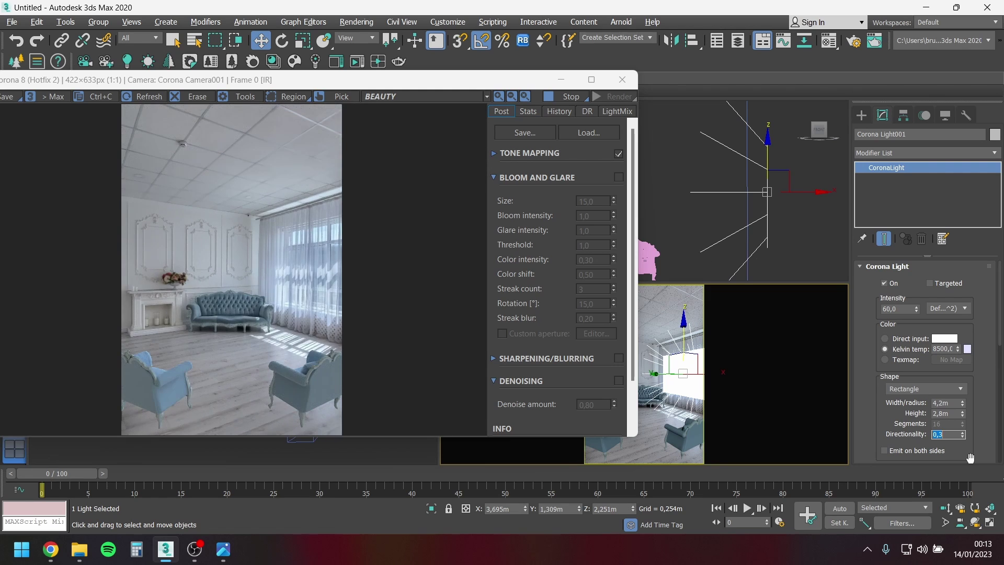
type("0,4")
key("Return")
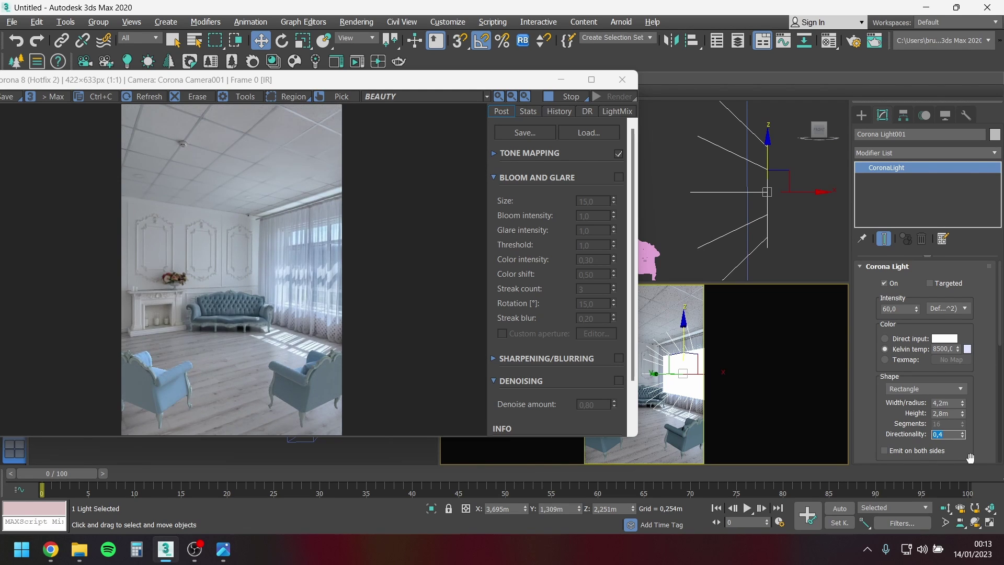
type("0,3")
key("Return")
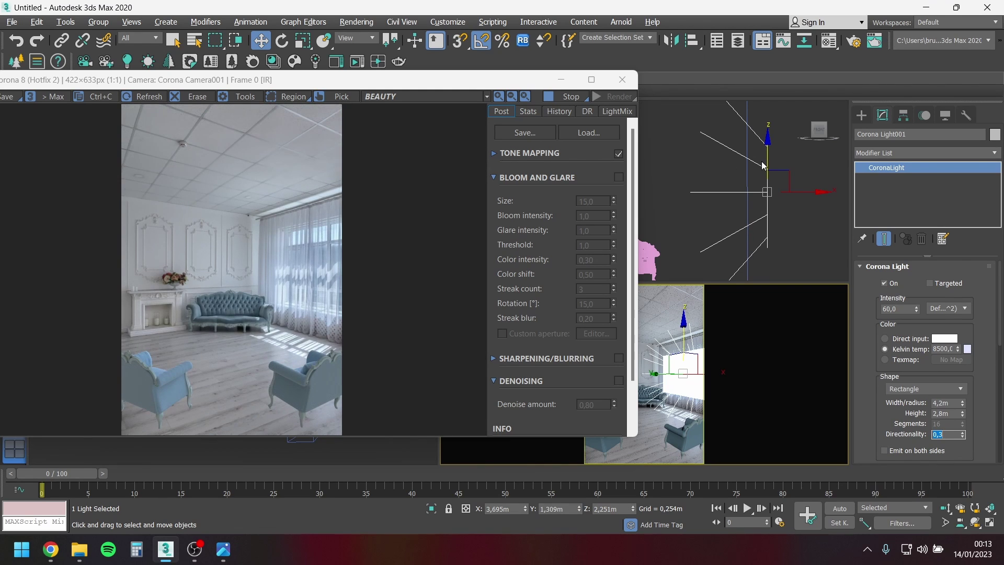
Darken the base colour of the armchair's first sub-material to a value of 43, check the render and close the render window.
scroll(181, 395, "up", 1)
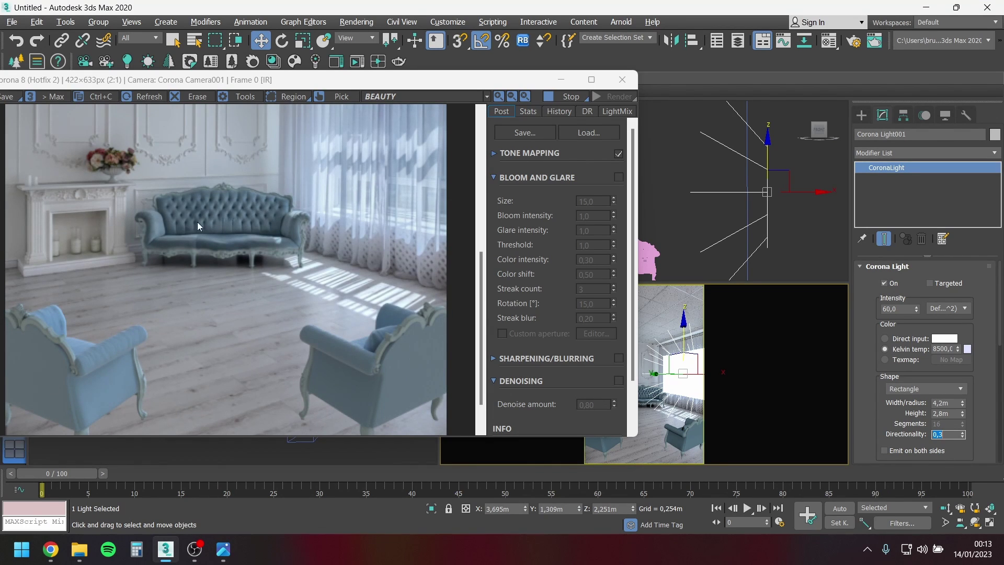
left_click(829, 41)
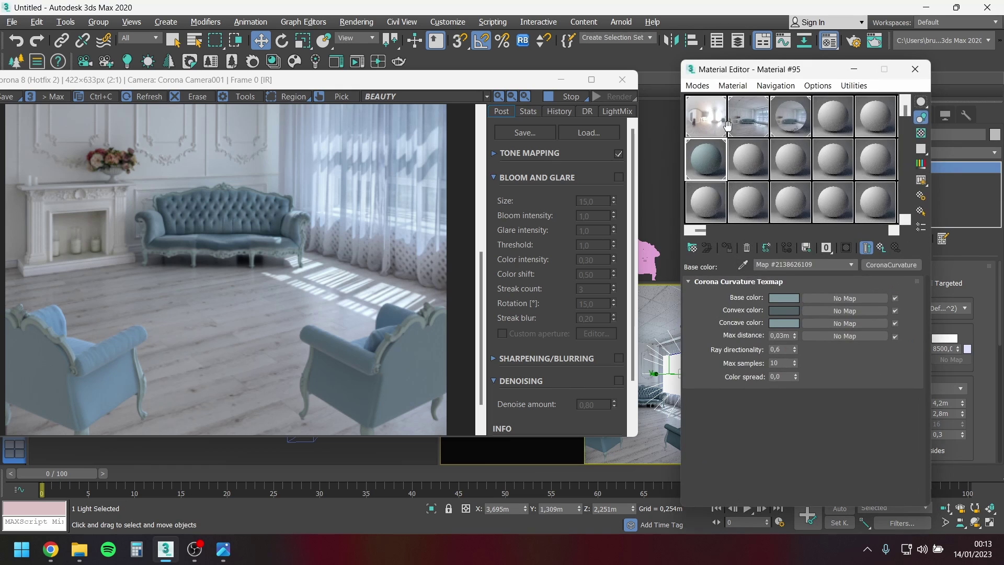
left_click(882, 251)
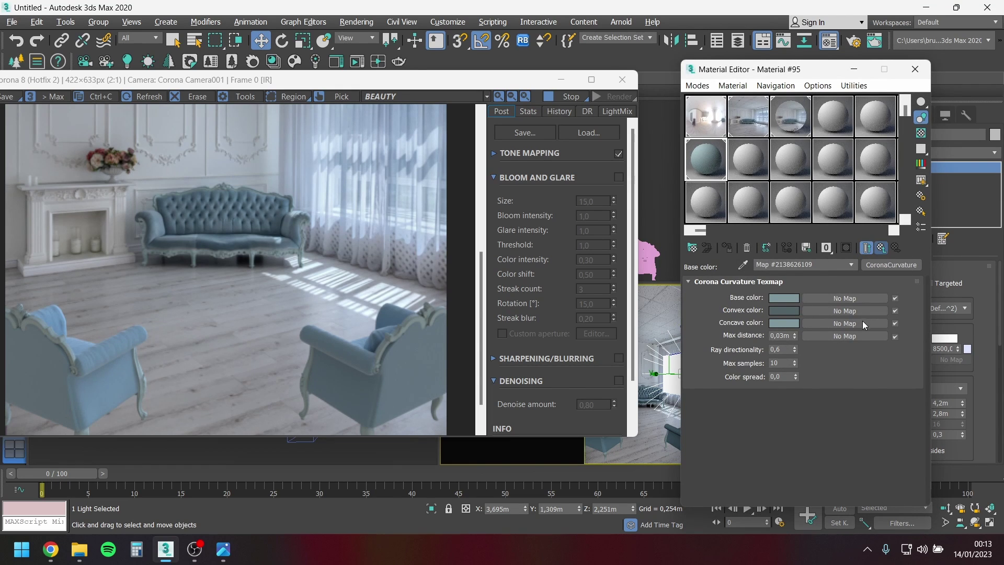
left_click(884, 249)
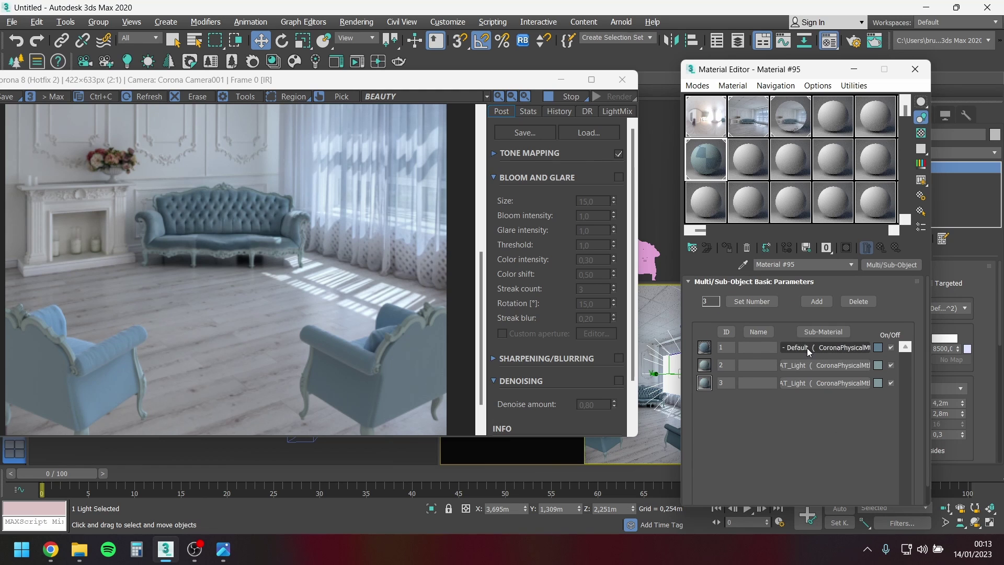
left_click(834, 346)
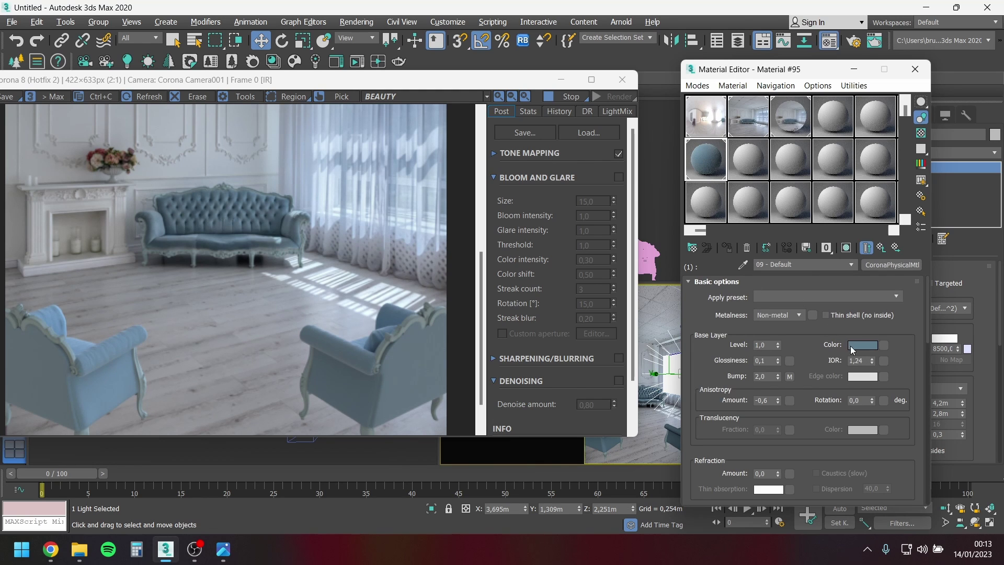
left_click(863, 345)
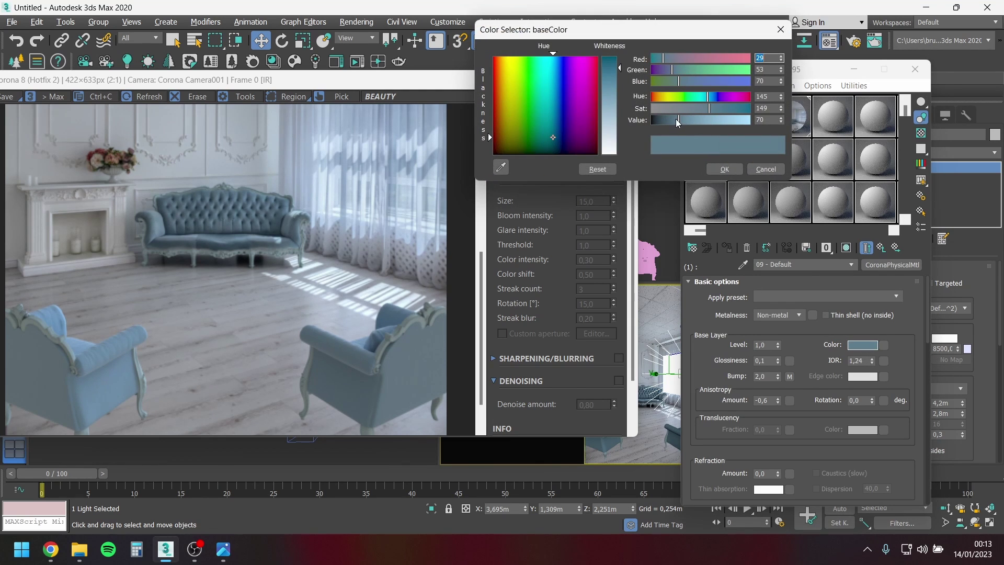
left_click_drag(678, 120, 711, 107)
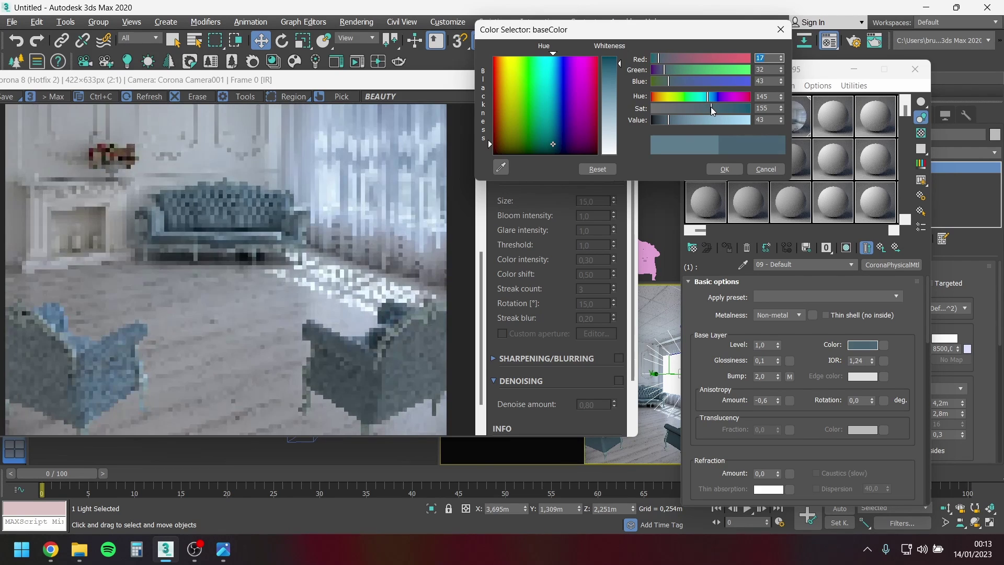
left_click(209, 191)
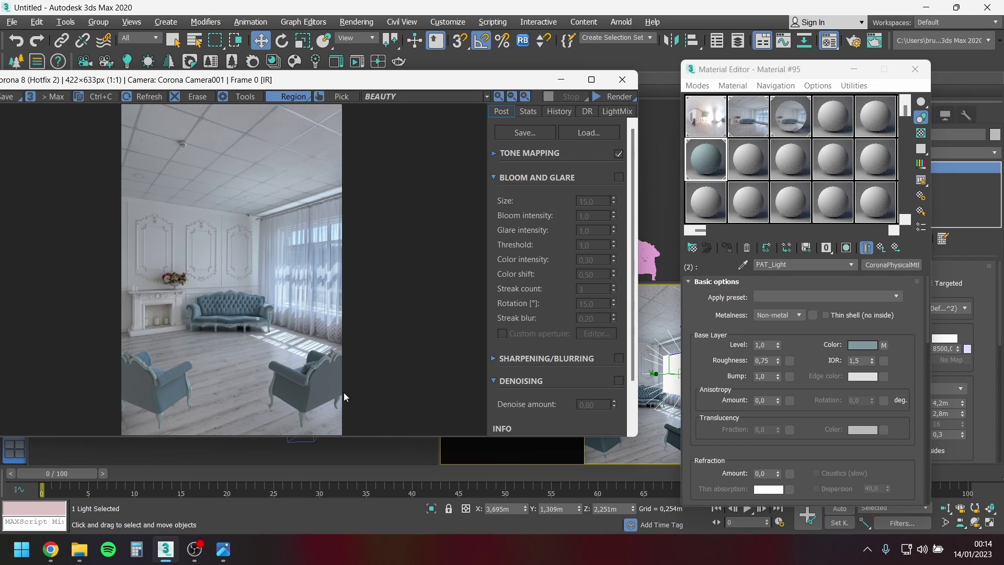
left_click(621, 80)
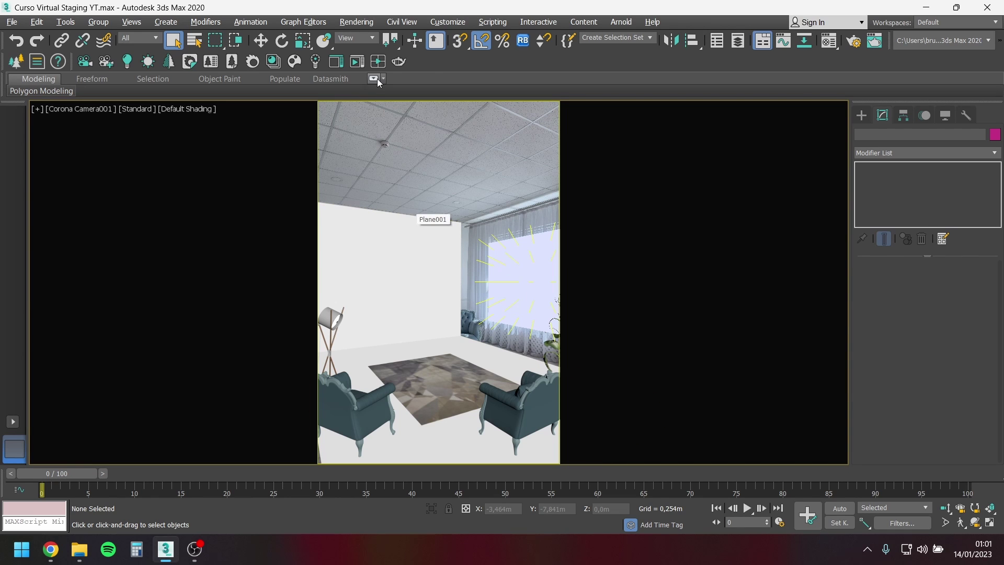
Run an interactive render of the furnished camera view in an enlarged window, inspect it, stop it and close the window.
left_click(359, 61)
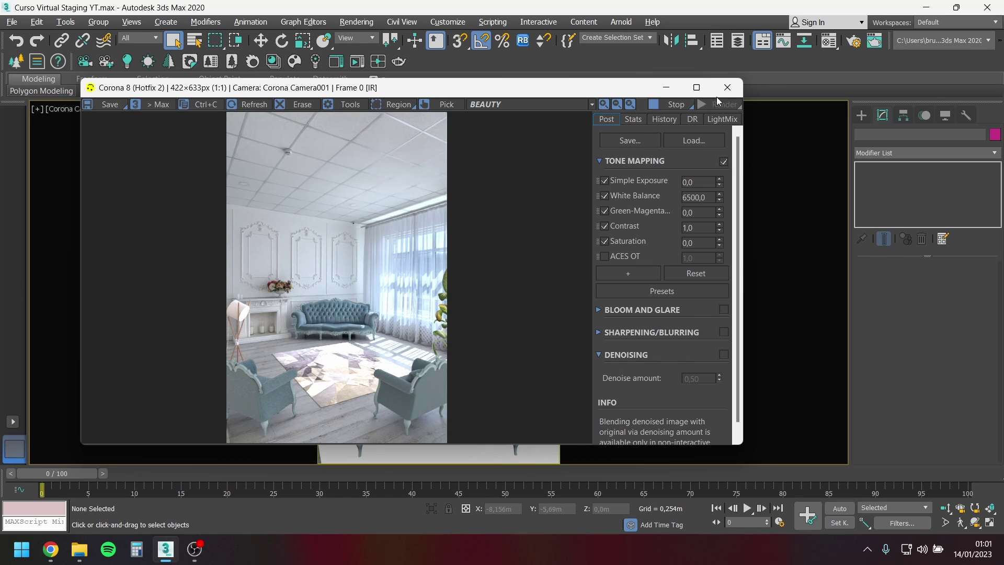
left_click(698, 88)
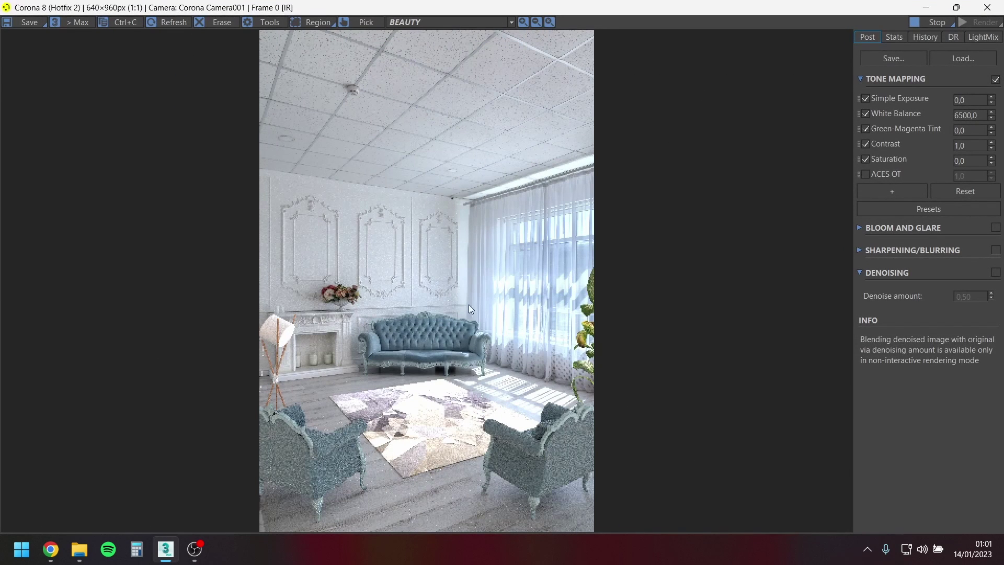
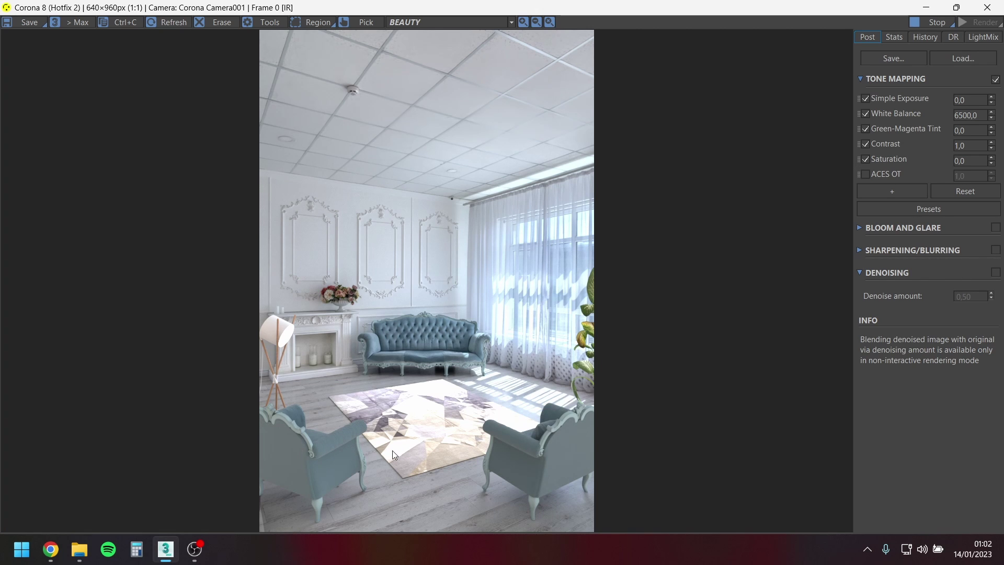
left_click(936, 23)
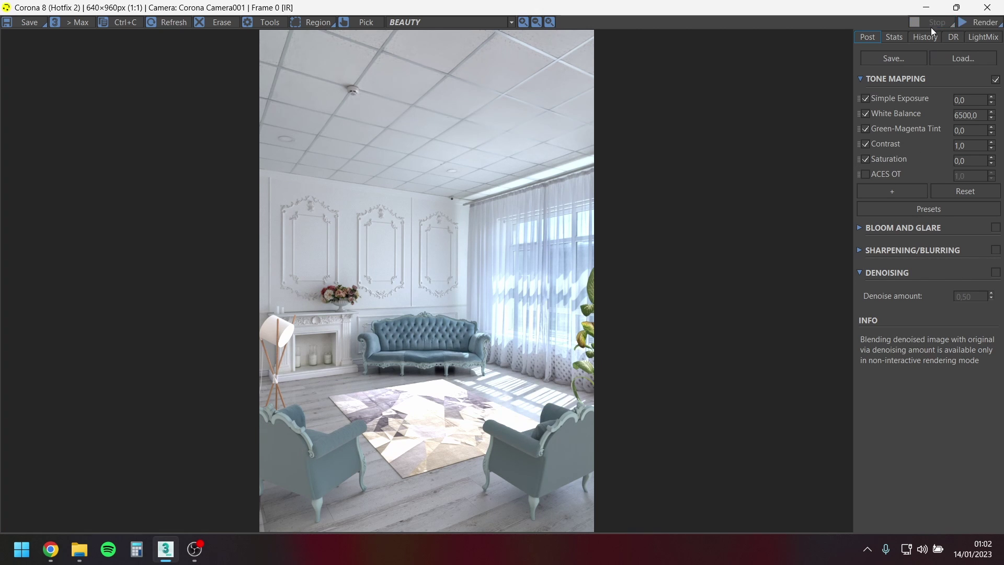
left_click(988, 8)
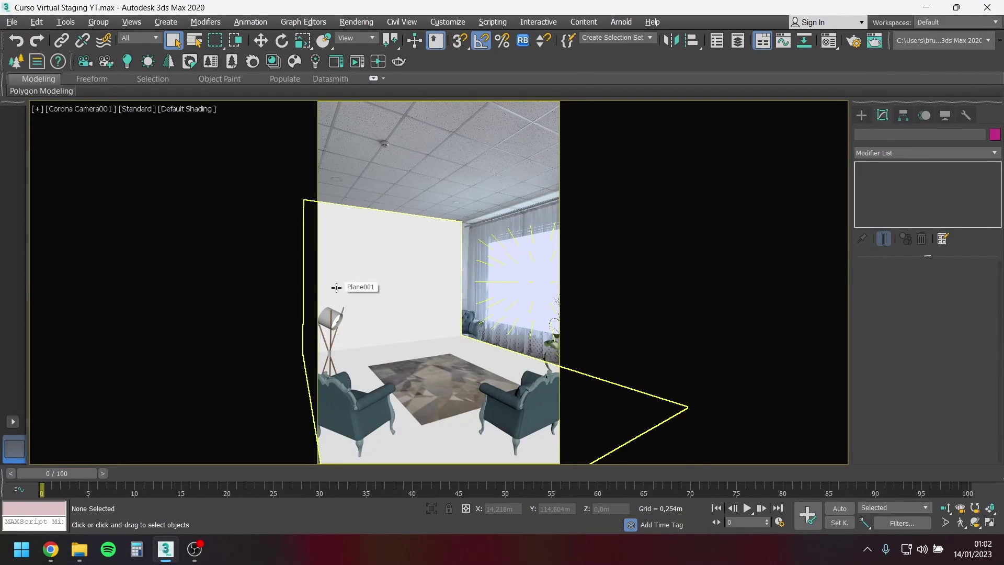
Select the Corona camera in the top view, enable its horizon line and display the camera view as Wireframe Override.
key("alt+w")
scroll(302, 205, "down", 5)
scroll(270, 216, "up", 4)
left_click(267, 223)
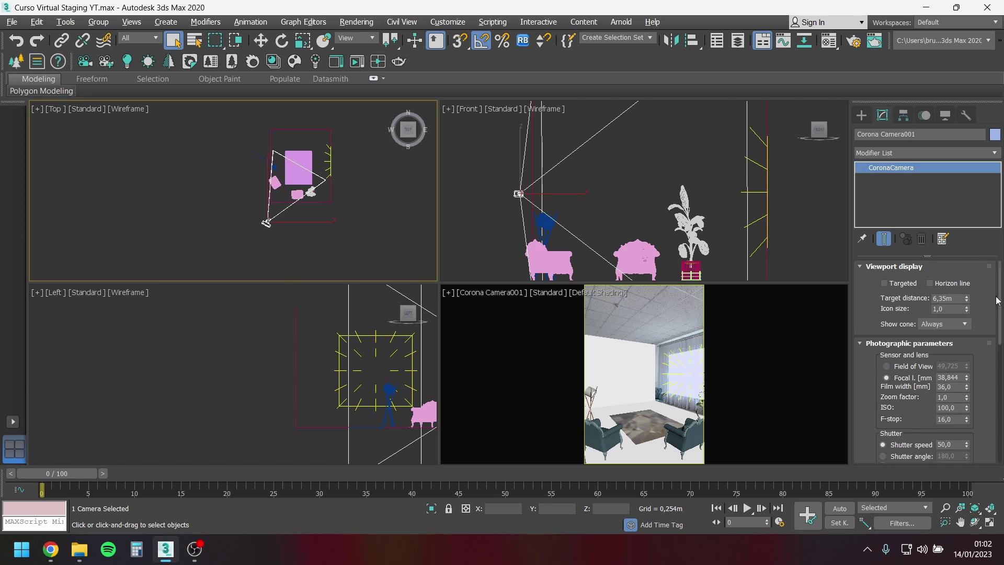
left_click(930, 284)
right_click(616, 344)
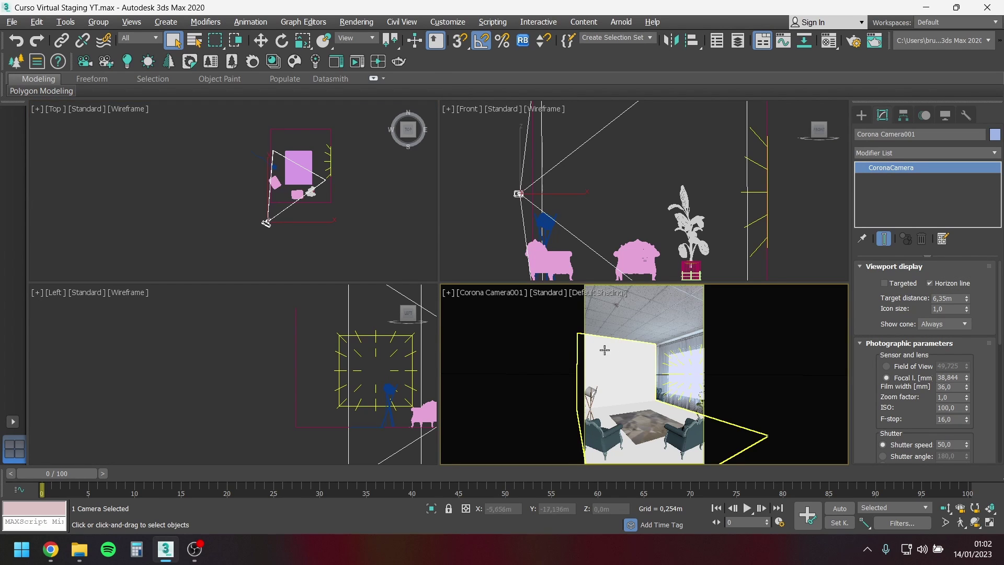
left_click(604, 294)
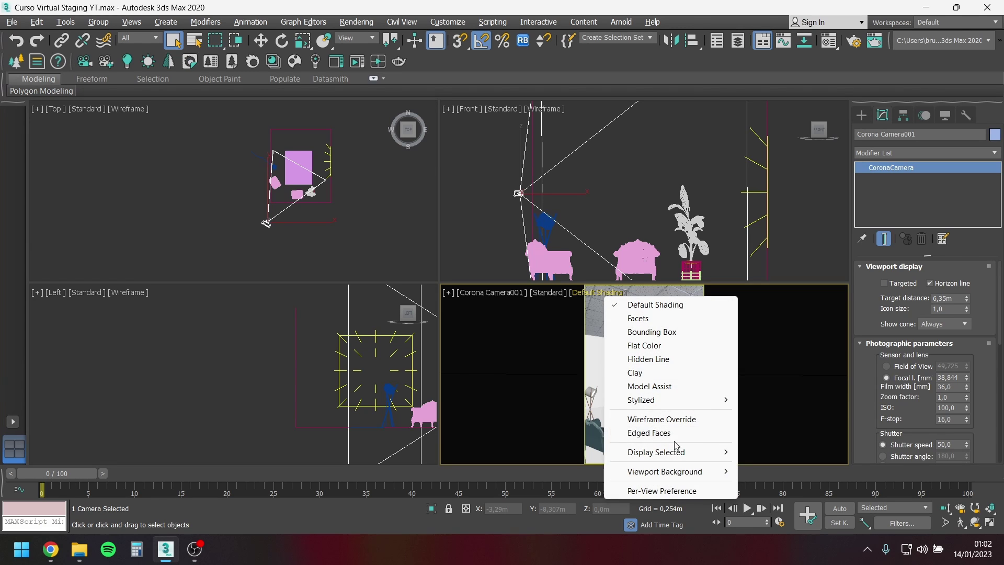
left_click(695, 419)
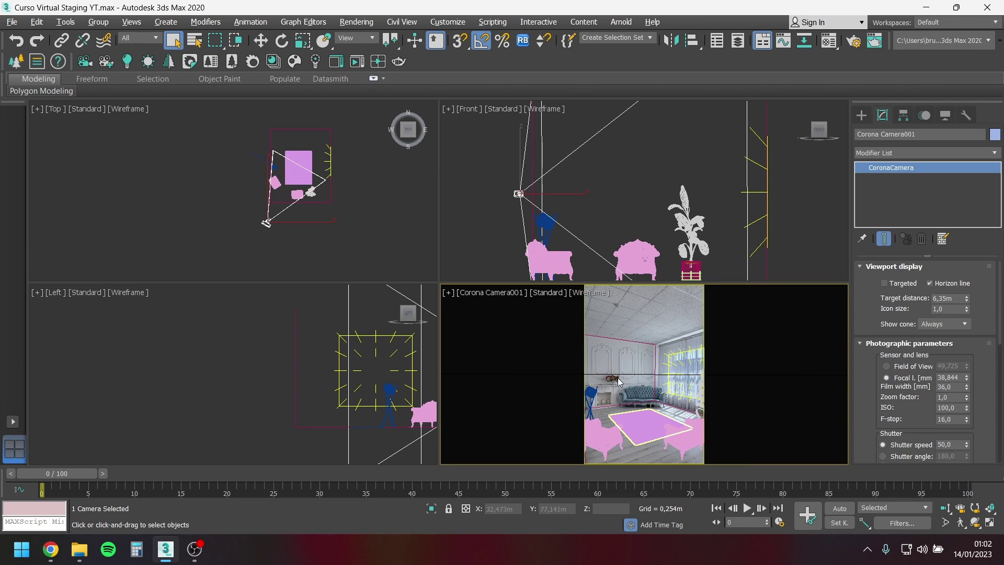
Unlock the camera's movement on X, Y and Z and set the reference coordinate system to Local.
left_click(903, 115)
left_click(887, 199)
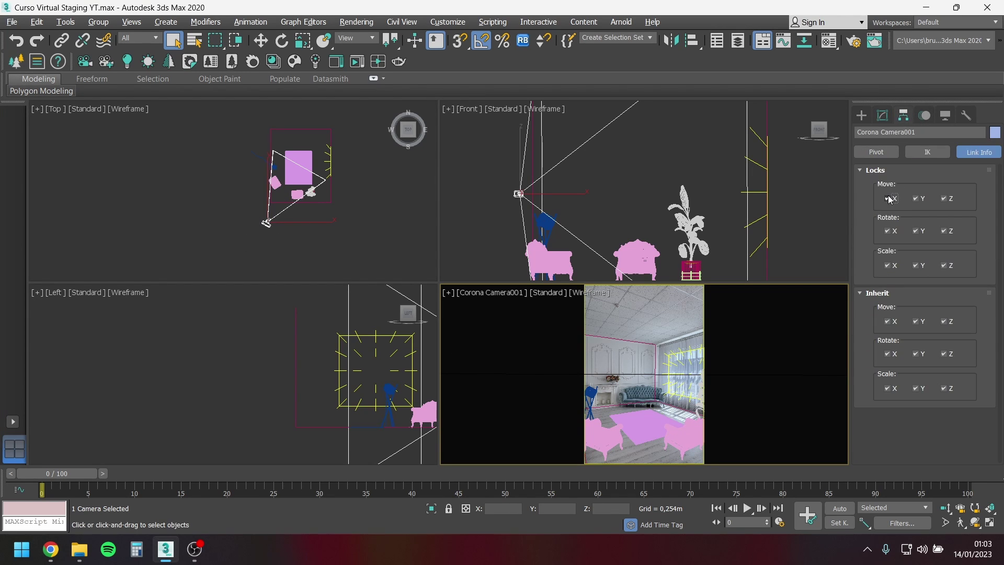
left_click(945, 201)
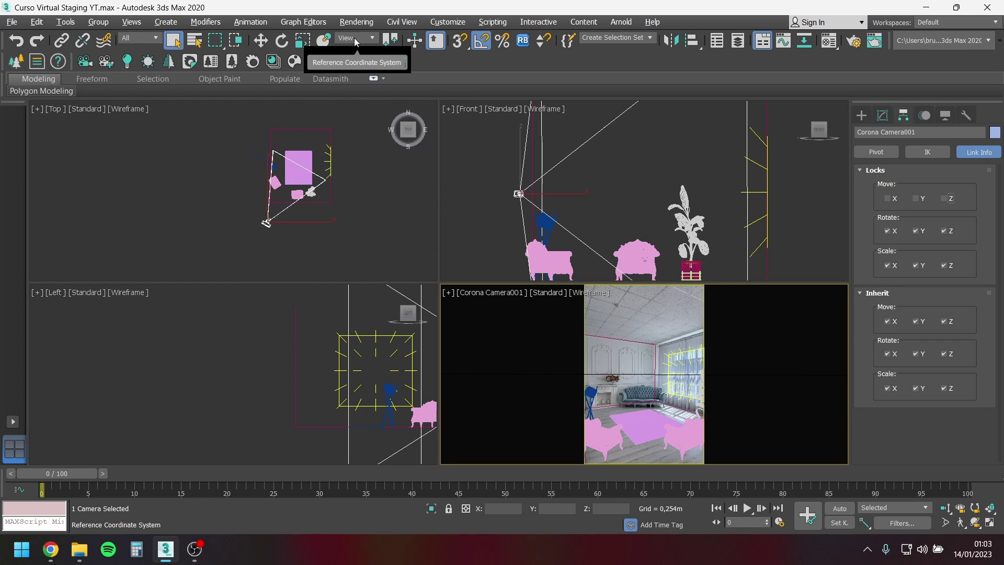
scroll(347, 42, "down", 2)
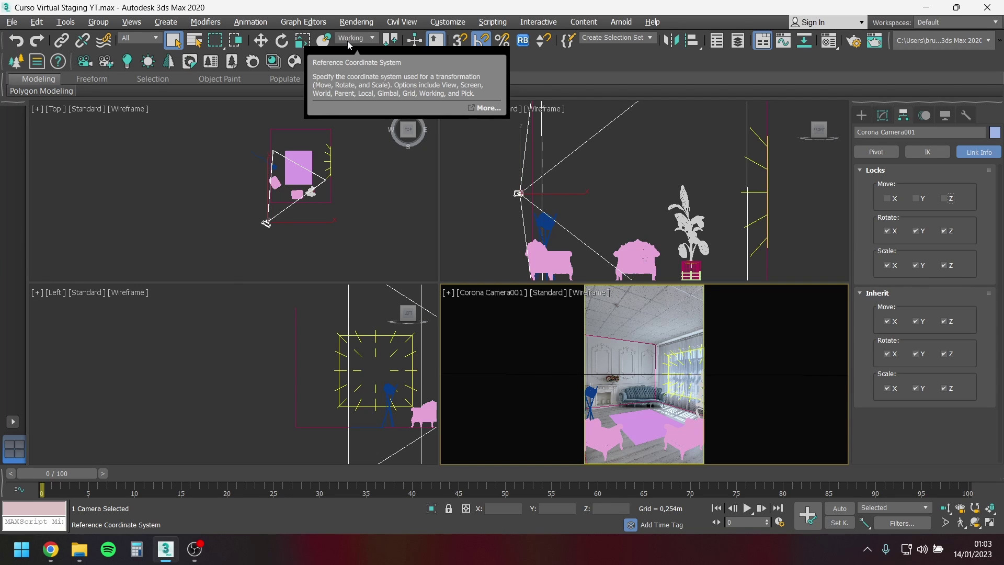
scroll(348, 41, "up", 2)
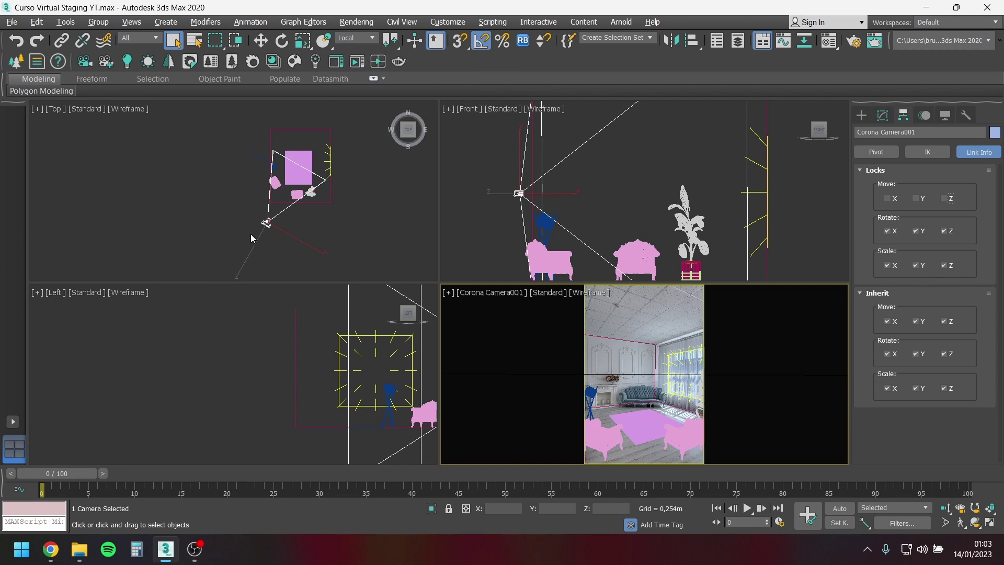
Move the camera forward along its local Z axis towards the room and lower it slightly.
scroll(300, 211, "up", 3)
key("w")
middle_click_drag(300, 211, 285, 186)
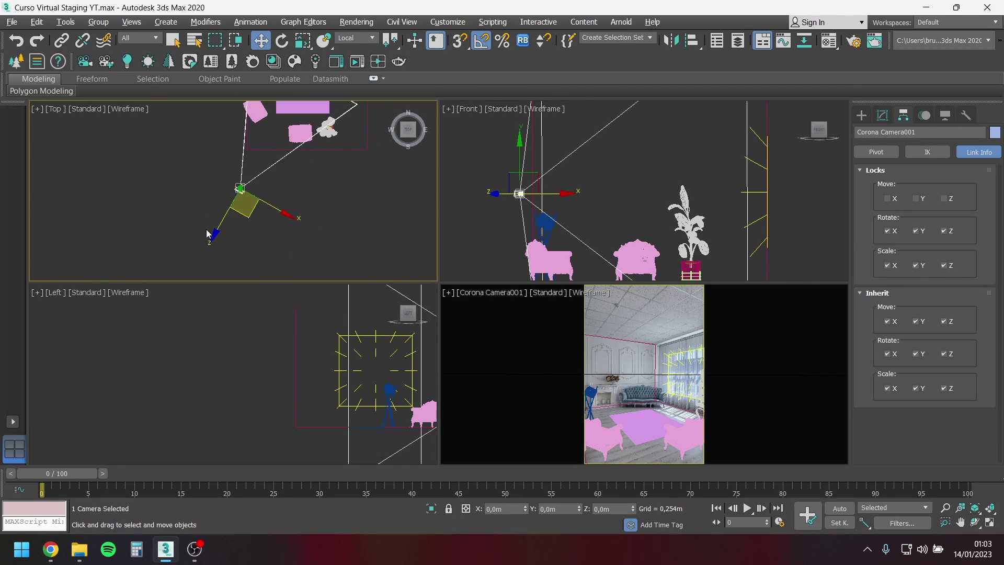
left_click_drag(215, 227, 232, 208)
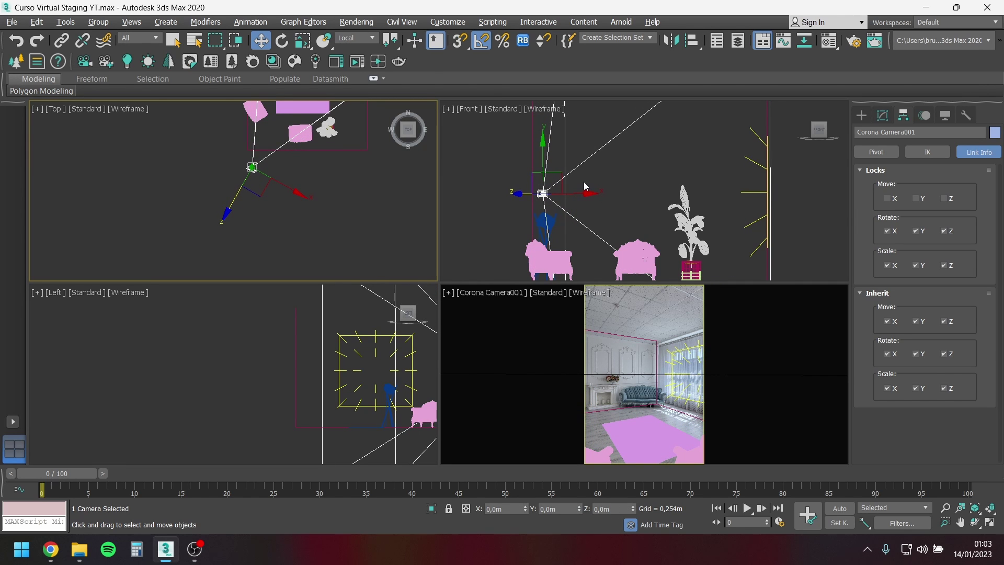
right_click(539, 162)
left_click_drag(539, 163, 542, 161)
Pull the camera back slightly along its local Z axis while checking the furniture against the photo in the maximized camera view.
left_click(448, 293)
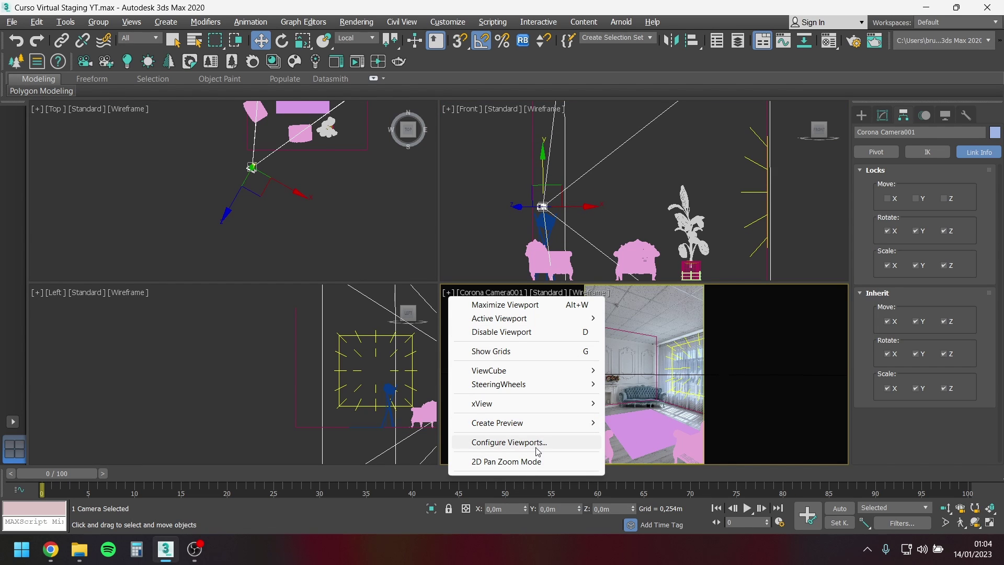
left_click(664, 410)
key("alt+w")
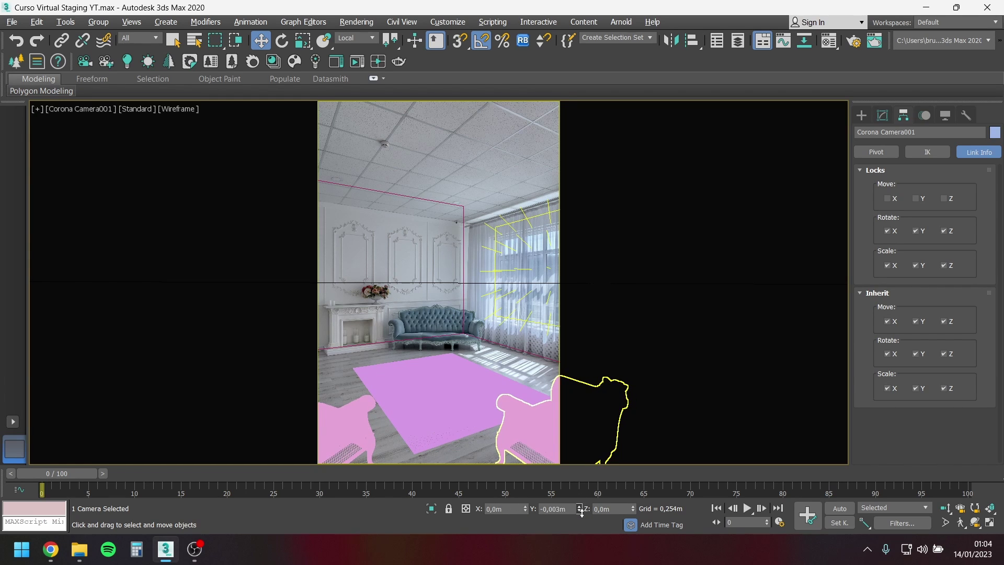
left_click_drag(633, 511, 639, 532)
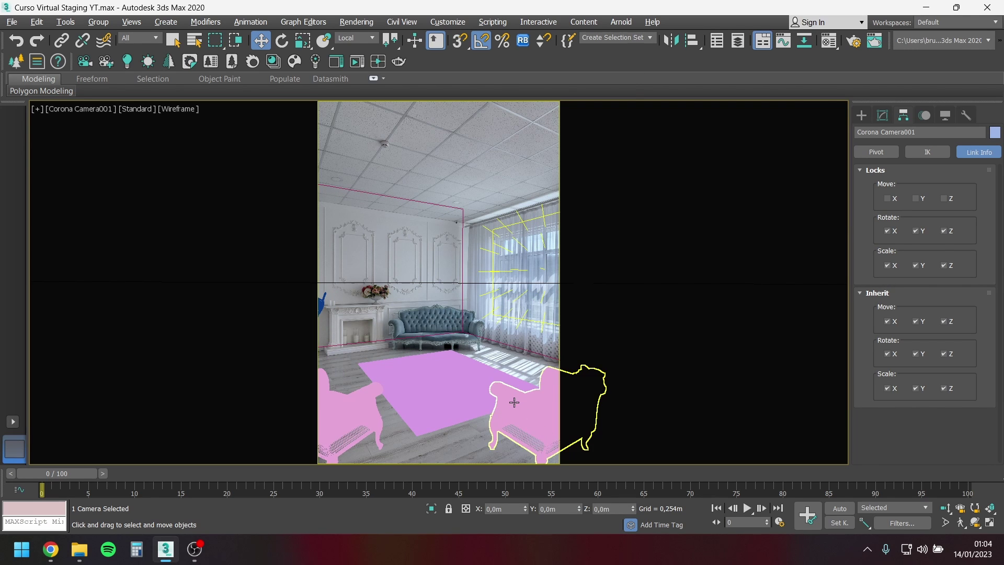
key("alt+w")
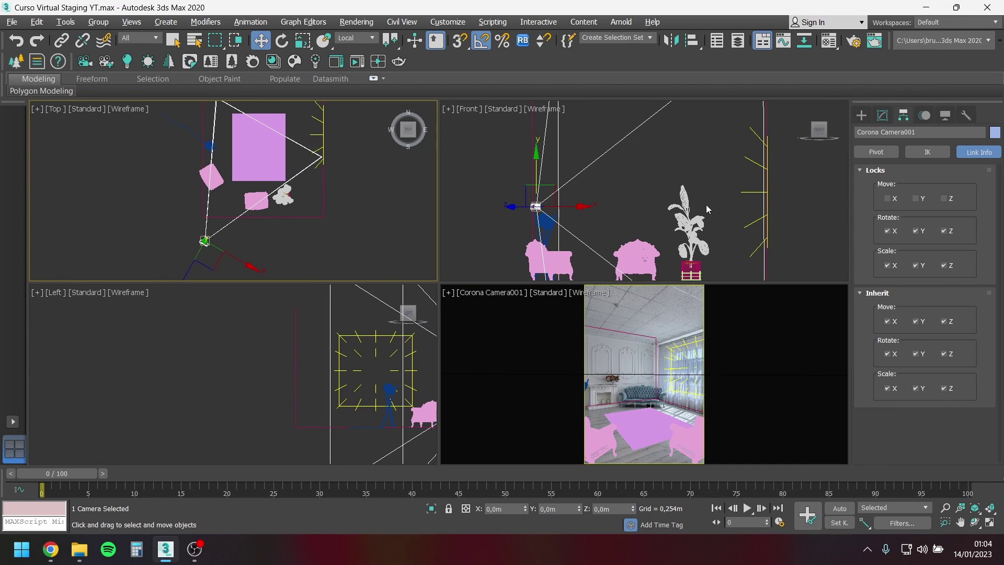
Lock the camera's movement on X, Y and Z again and deselect it.
left_click(888, 198)
left_click(916, 199)
left_click(947, 200)
left_click(333, 255)
Shift the carpet towards the fireplace side in the camera view and scale it down in X and Y to about 64,5 %.
left_click(695, 422)
key("alt+w")
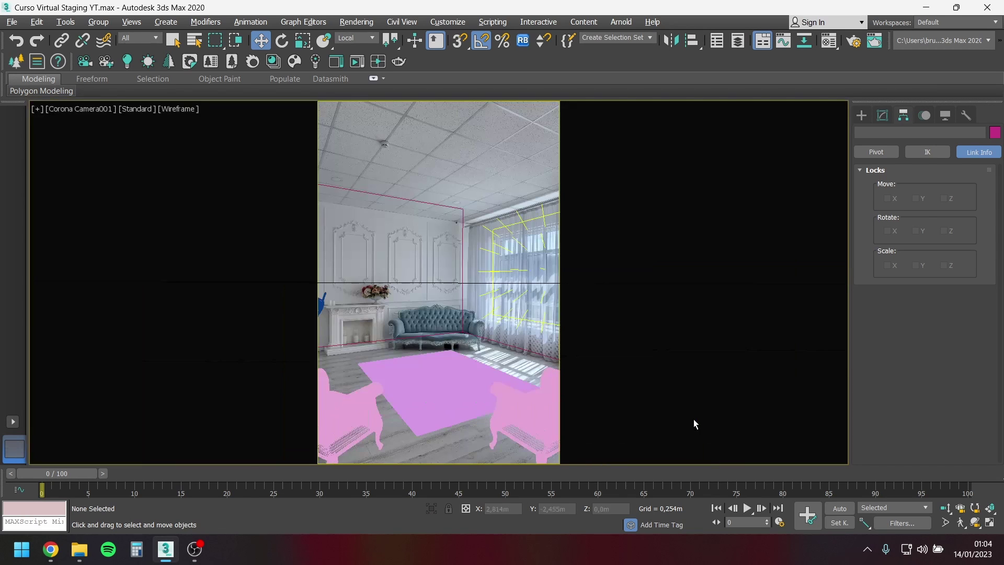
left_click(460, 372)
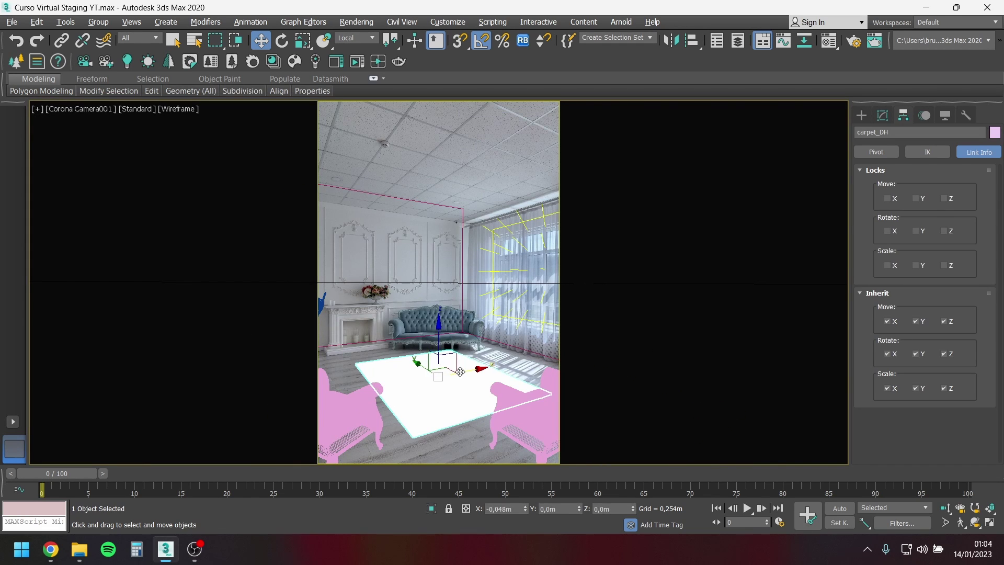
left_click_drag(460, 371, 408, 381)
key("r")
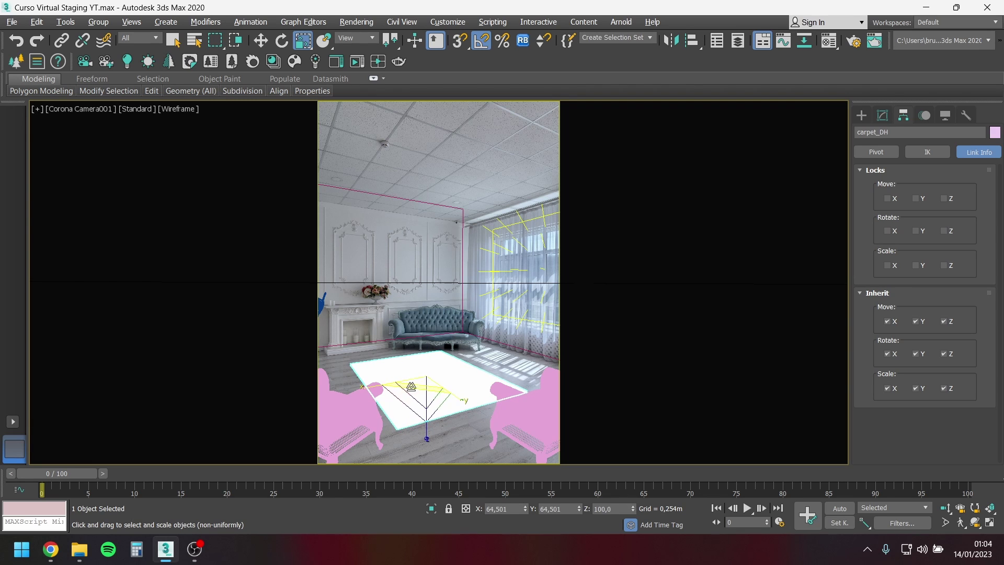
Reposition both armchairs in the camera view, bringing each one further inwards beside the carpet.
key("w")
left_click(353, 420)
left_click_drag(367, 426, 401, 416)
mouse_move(300, 414)
left_mouse_down("shift")
mouse_move(630, 426)
mouse_move(596, 417)
mouse_move(481, 422)
left_mouse_up("shift")
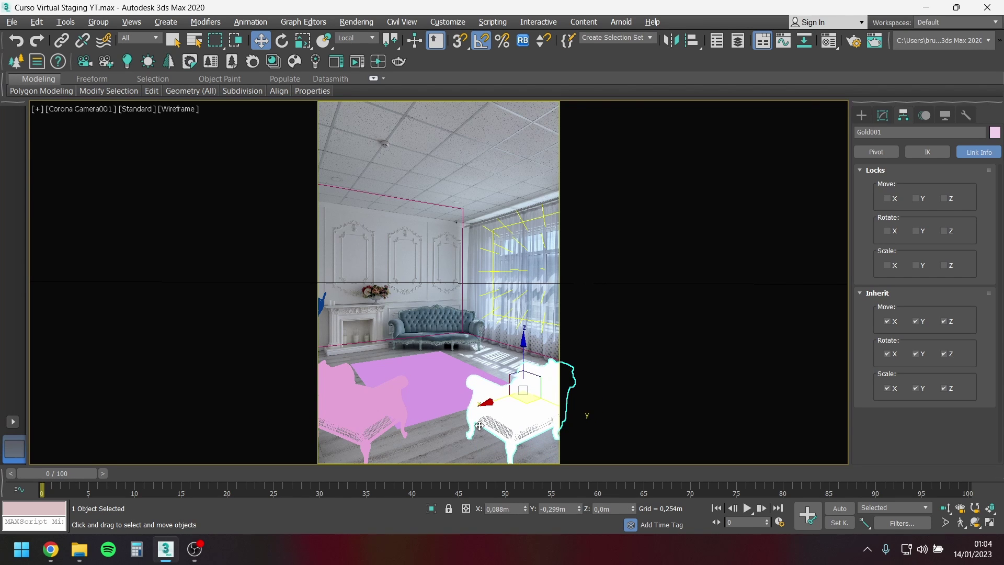
left_click(375, 429)
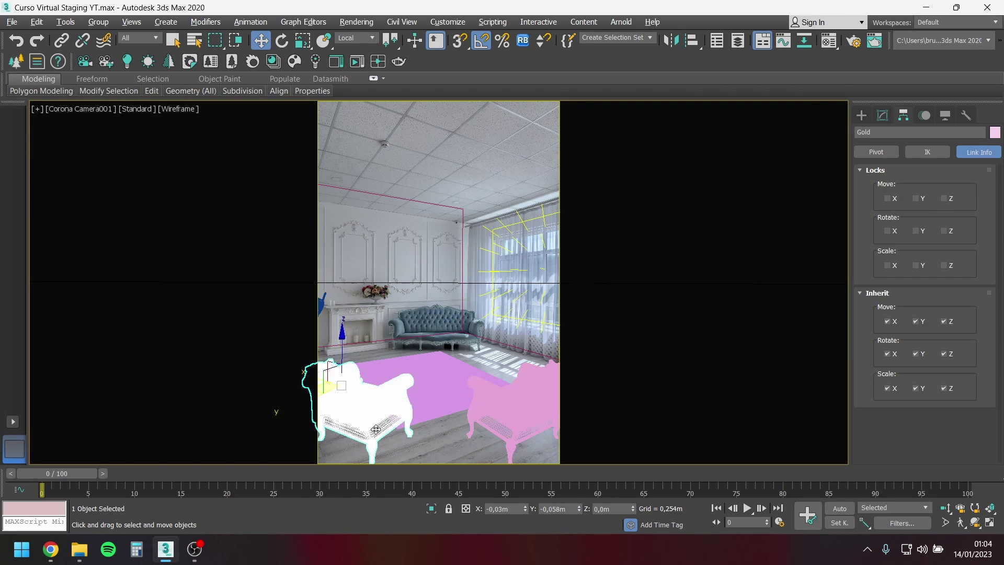
Move the floor lamp further into the camera frame and shift the plant towards the window in the top view.
left_click_drag(321, 305, 337, 297)
key("alt+w")
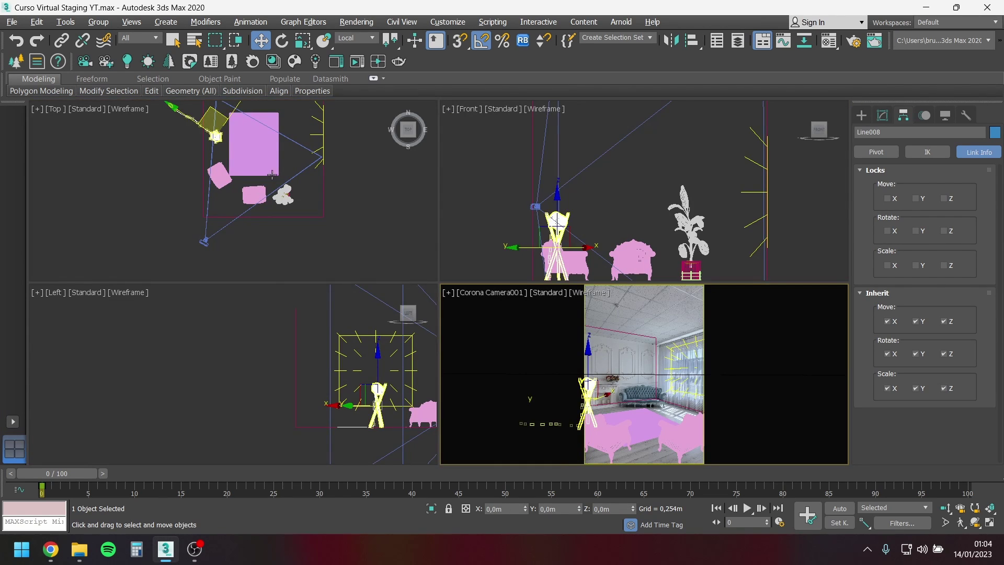
left_click(303, 187)
left_click_drag(304, 186, 311, 177)
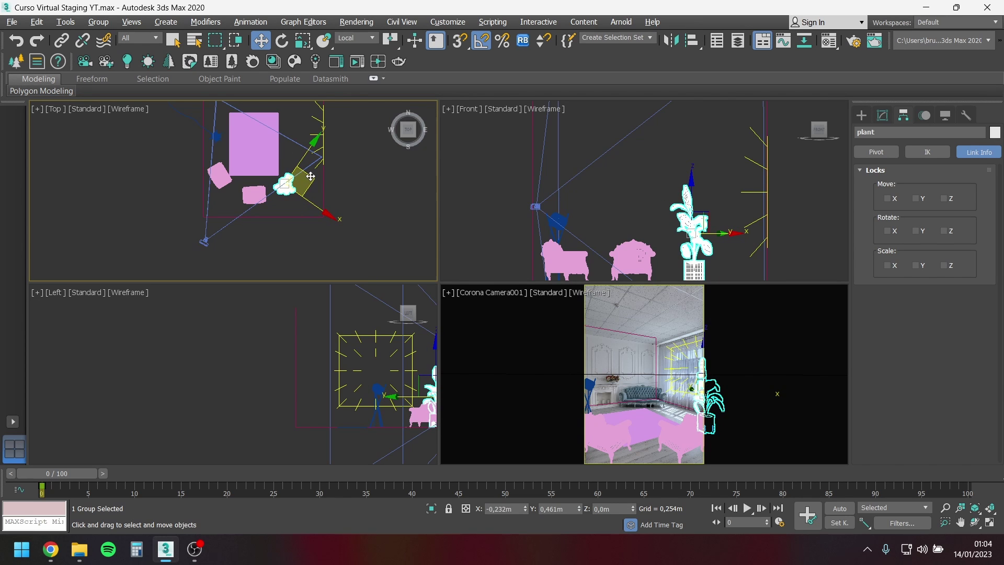
Run an interactive render of the camera view to check the furniture placement, then stop and close it.
left_click(357, 61)
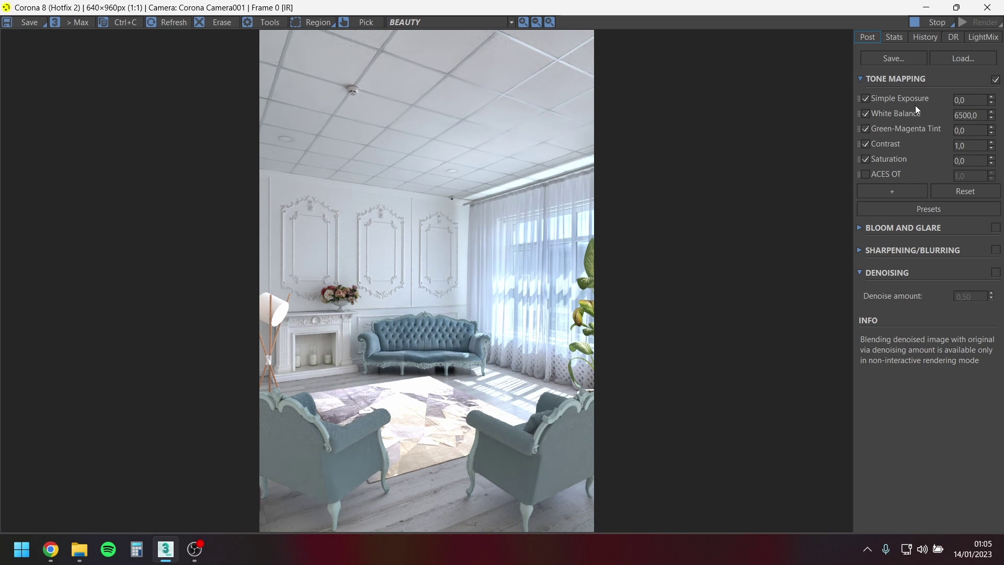
left_click(944, 23)
left_click(988, 7)
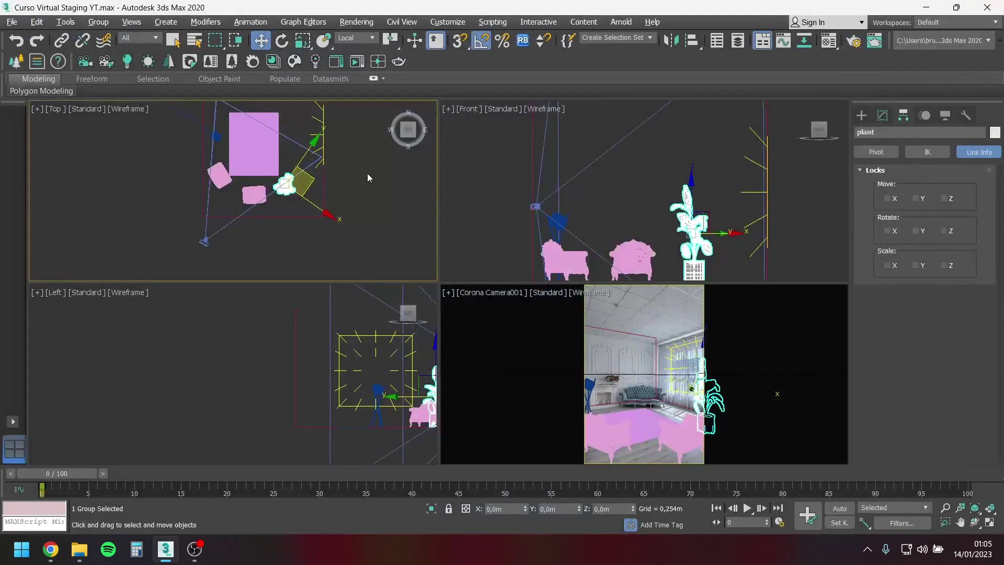
Rotate the carpet clockwise in the top view so it lines up with the sofa in the camera view.
left_click(260, 161)
middle_click_drag(259, 161, 313, 208)
scroll(325, 164, "up", 2)
key("e")
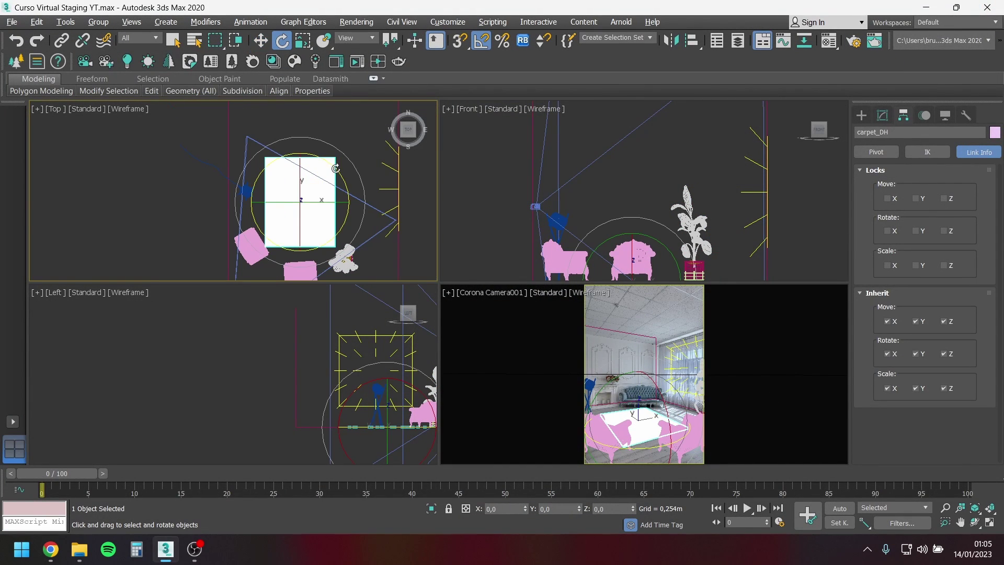
left_click_drag(337, 169, 343, 225)
key("w")
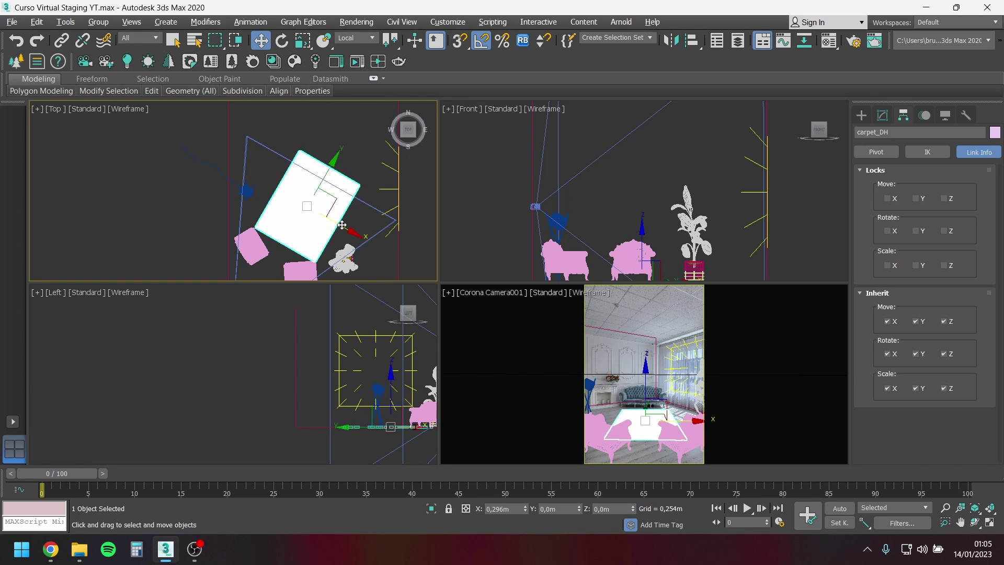
Maximize the camera view and adjust the rotation of the armchairs beside the carpet.
middle_click(442, 391)
key("alt+w")
left_click(387, 395)
key("e")
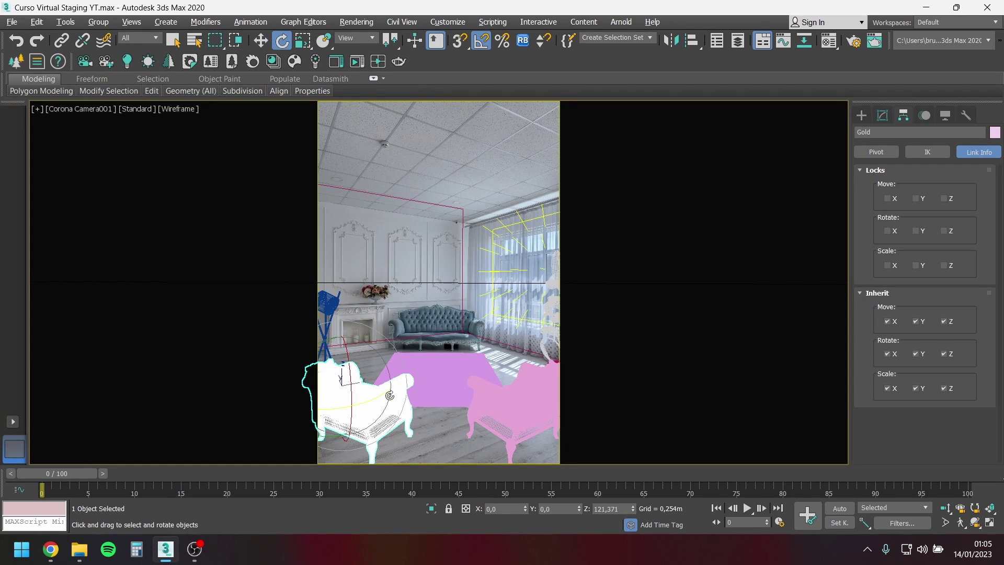
mouse_move(388, 395)
left_mouse_down()
mouse_move(483, 418)
mouse_move(503, 409)
left_mouse_up()
Run an interactive render and examine the carpet and armchairs up close in a smaller frame buffer, then close it.
left_click(357, 62)
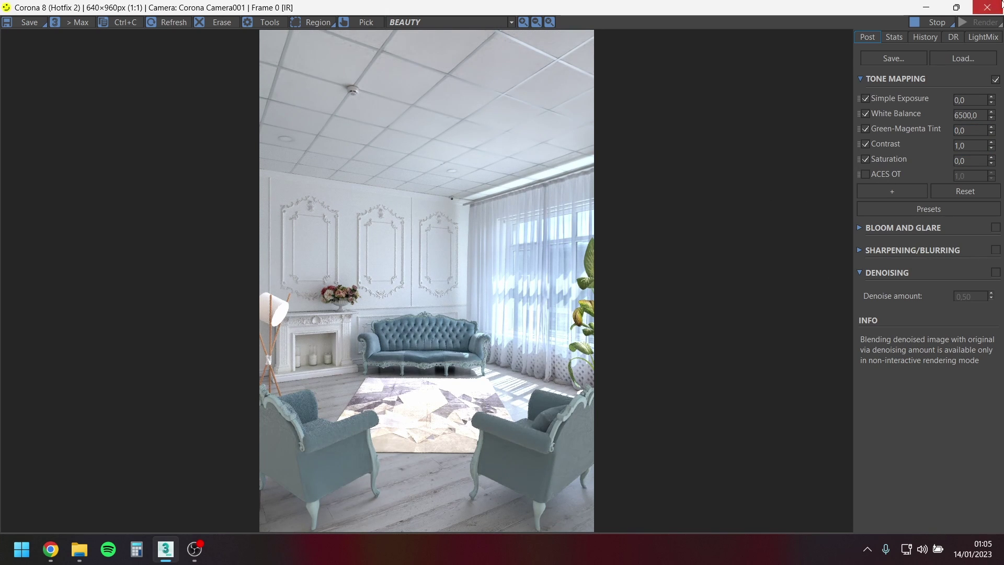
left_click(957, 8)
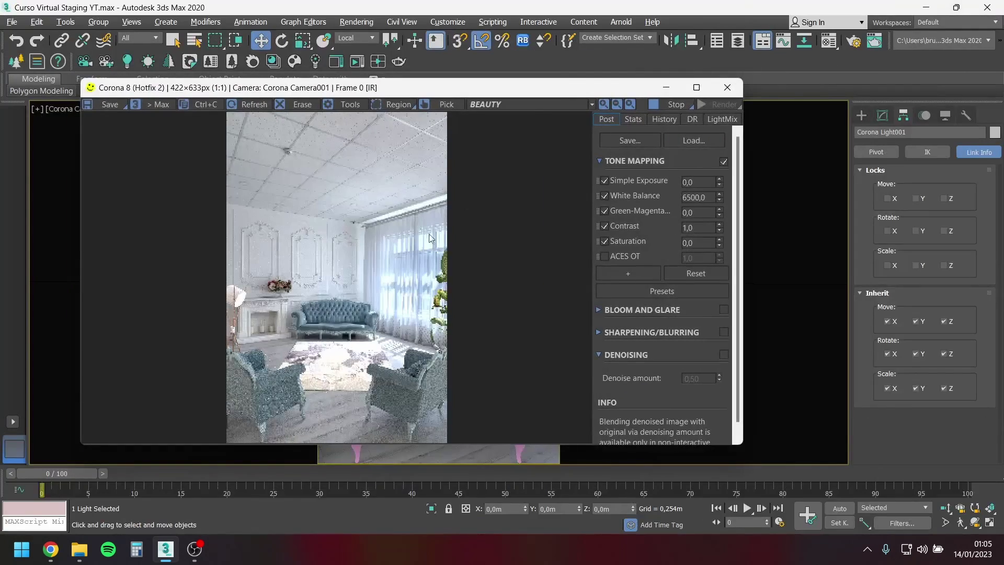
left_click_drag(459, 96, 384, 41)
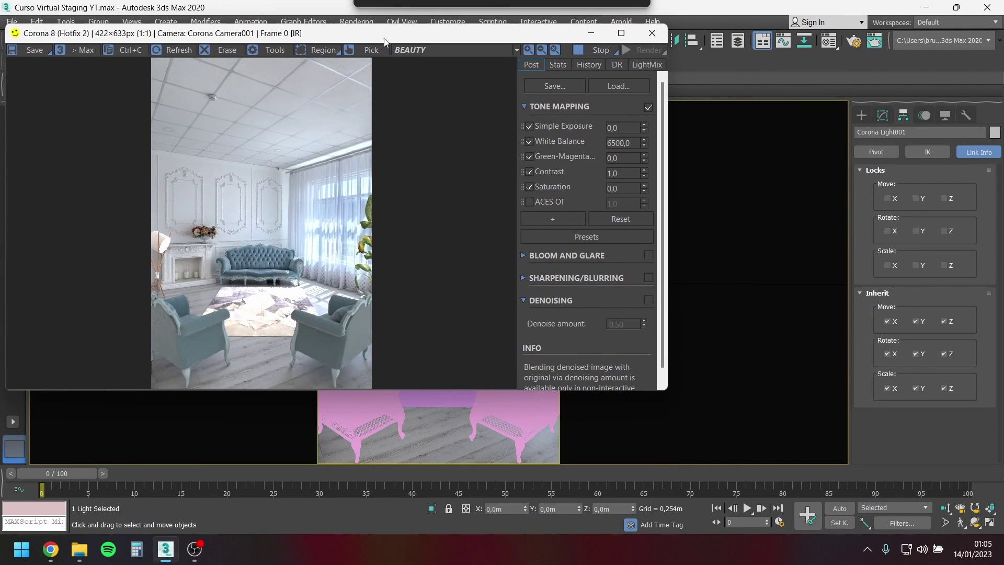
scroll(275, 319, "up", 1)
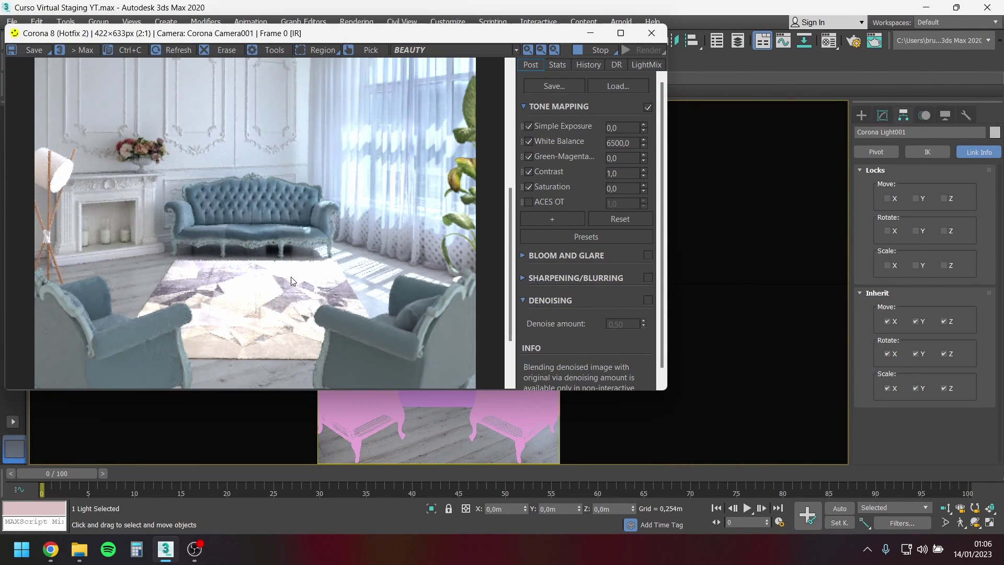
left_click_drag(467, 33, 467, 112)
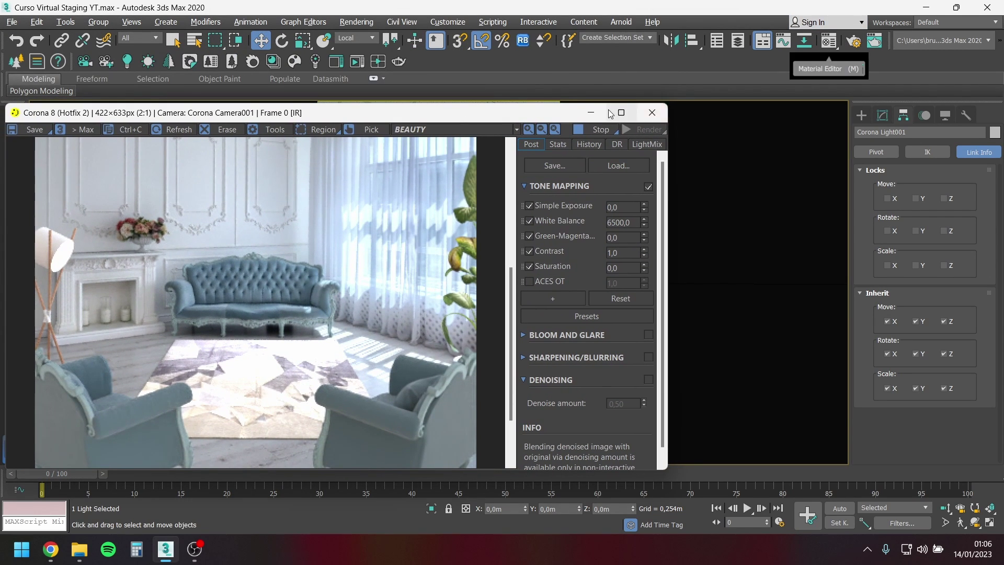
left_click(654, 114)
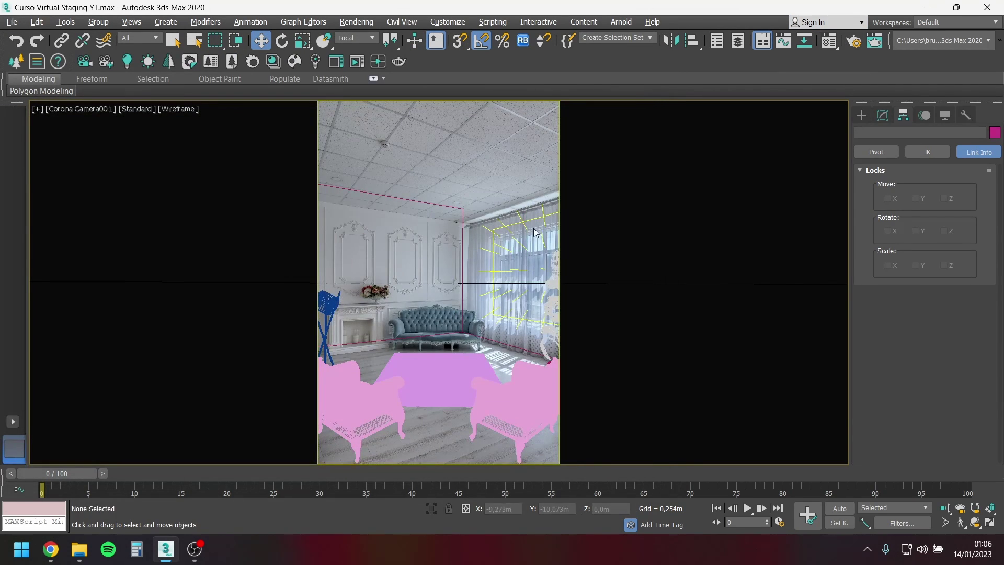
Set the window light's directionality to 0,5 while previewing it in an interactive render, then close the render.
left_click(359, 66)
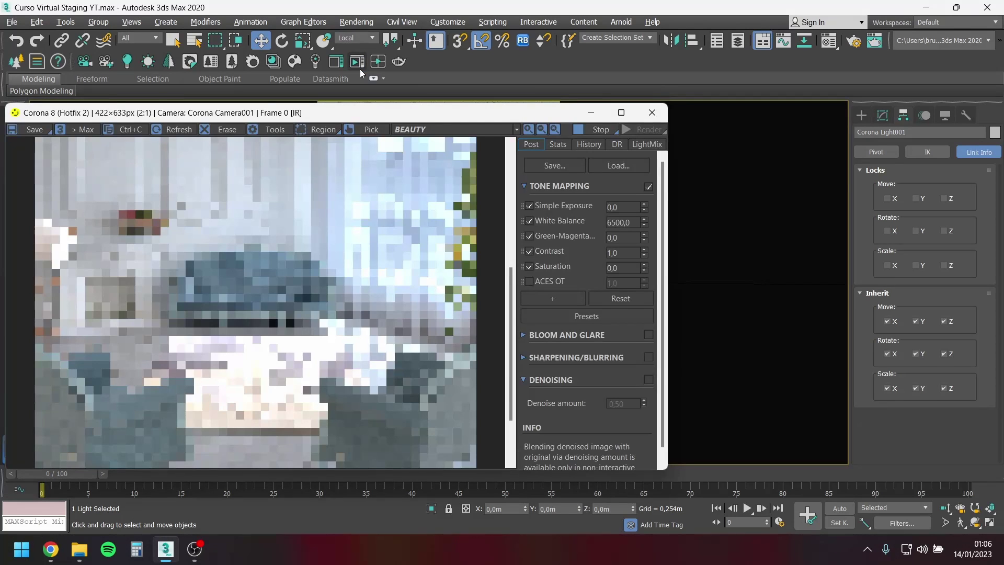
left_click(883, 115)
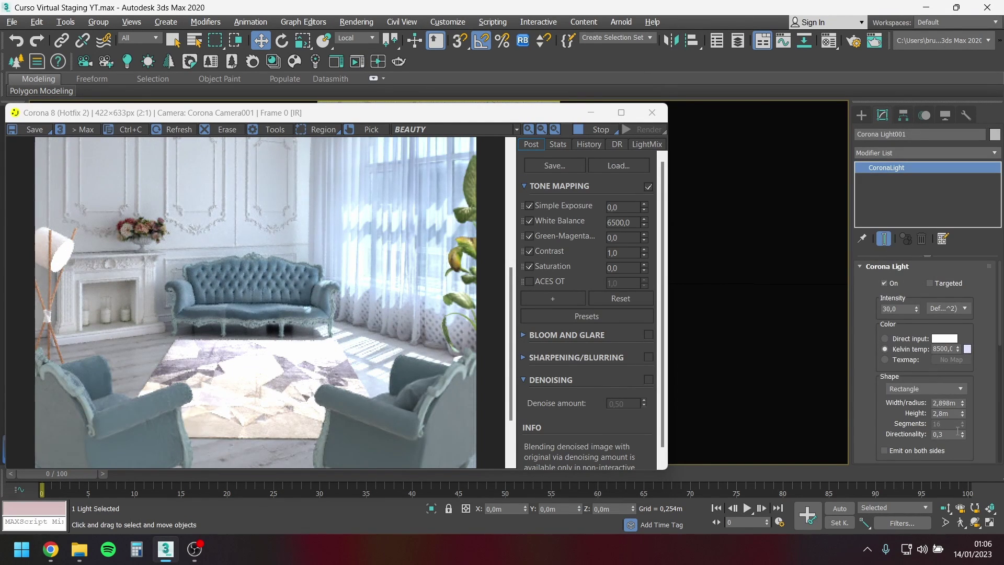
double_click(940, 435)
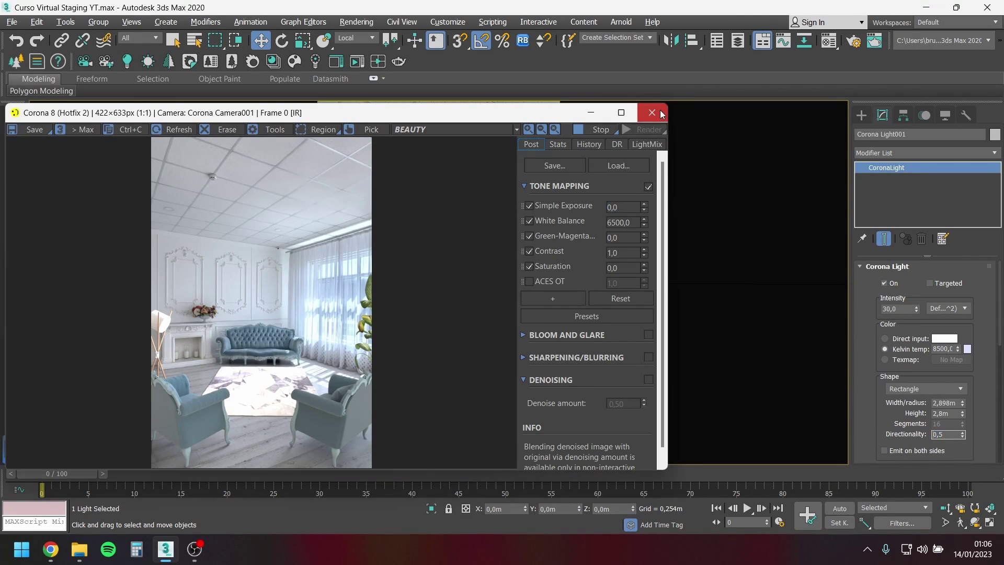
left_click(651, 112)
Exclude the floor lamp and the carpet from the window light's illumination.
scroll(863, 411, "down", 10)
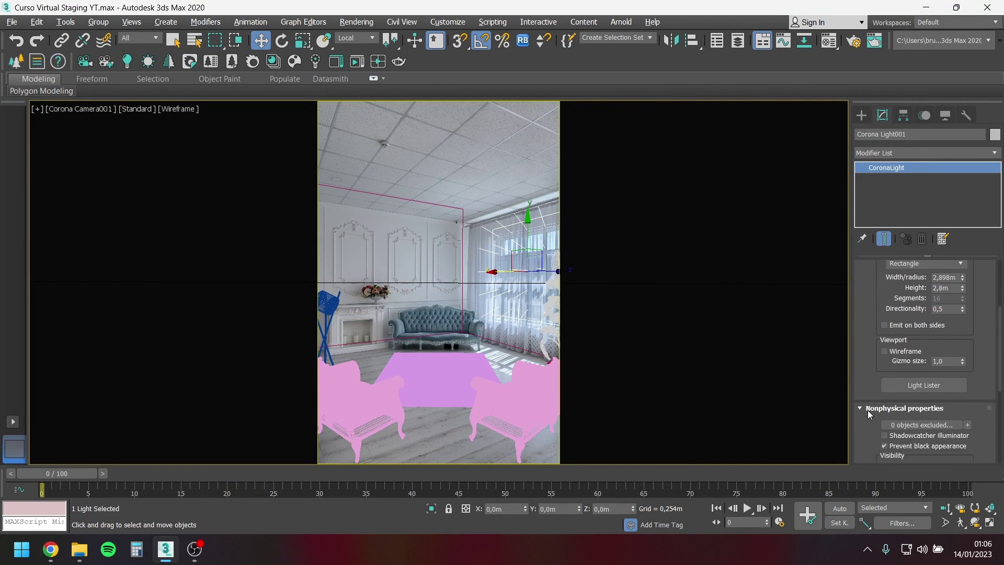
scroll(863, 398, "down", 2)
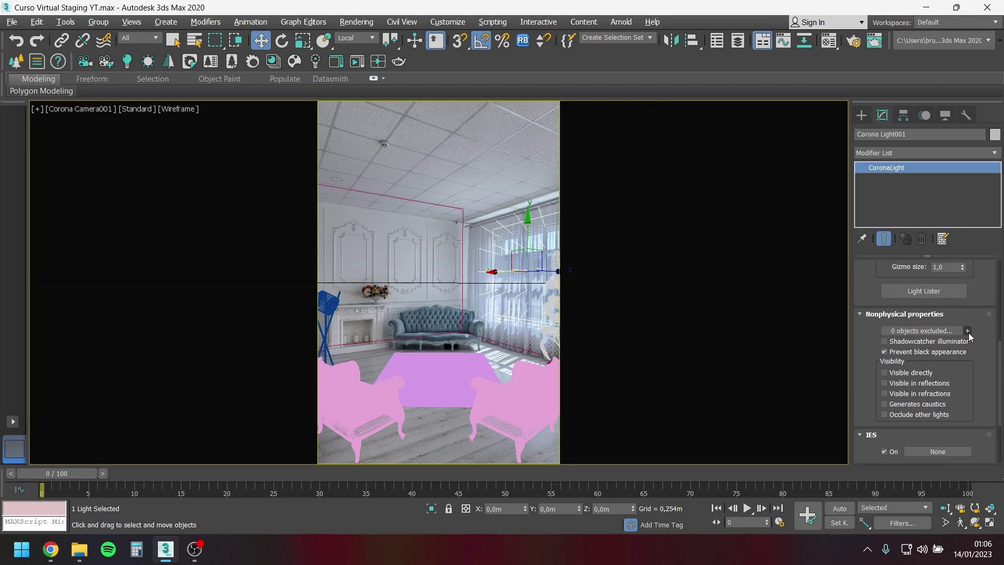
key("q")
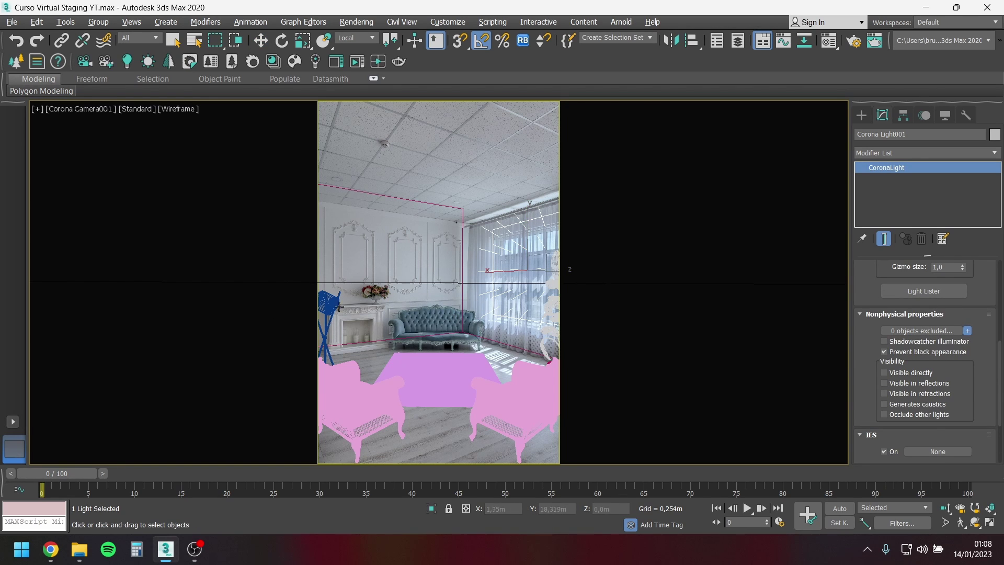
left_click(328, 324)
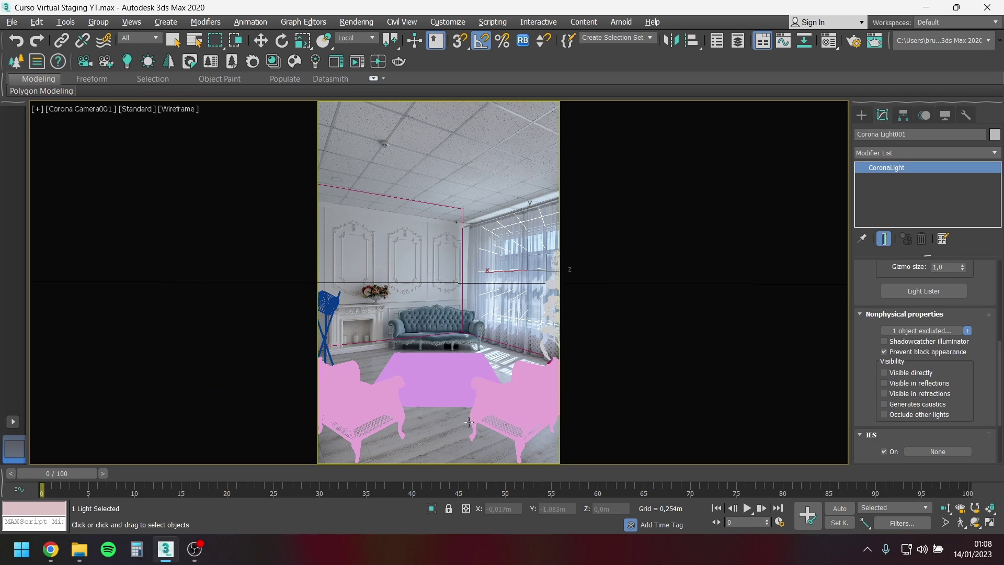
left_click(454, 396)
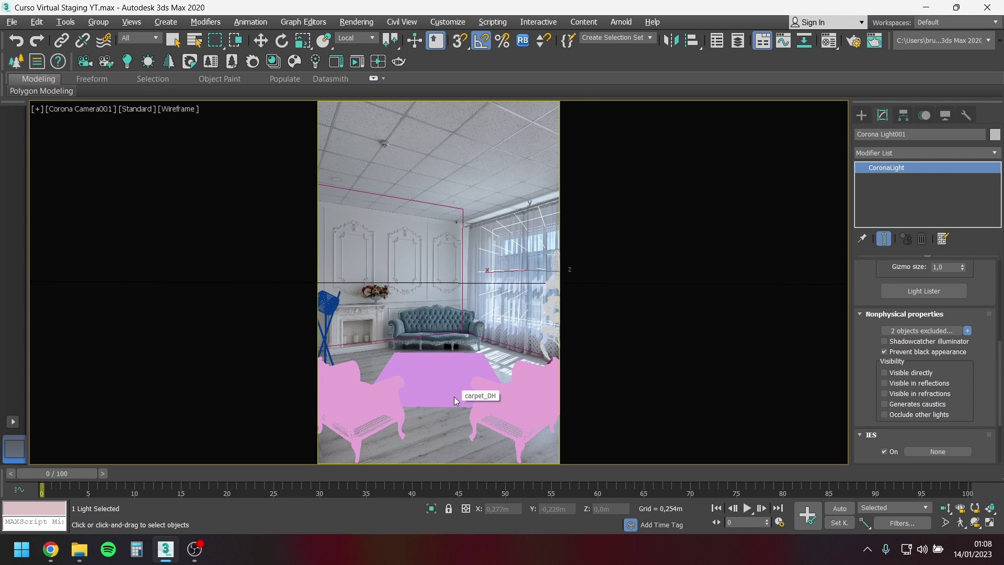
left_click(968, 332)
key("w")
scroll(976, 346, "up", 8)
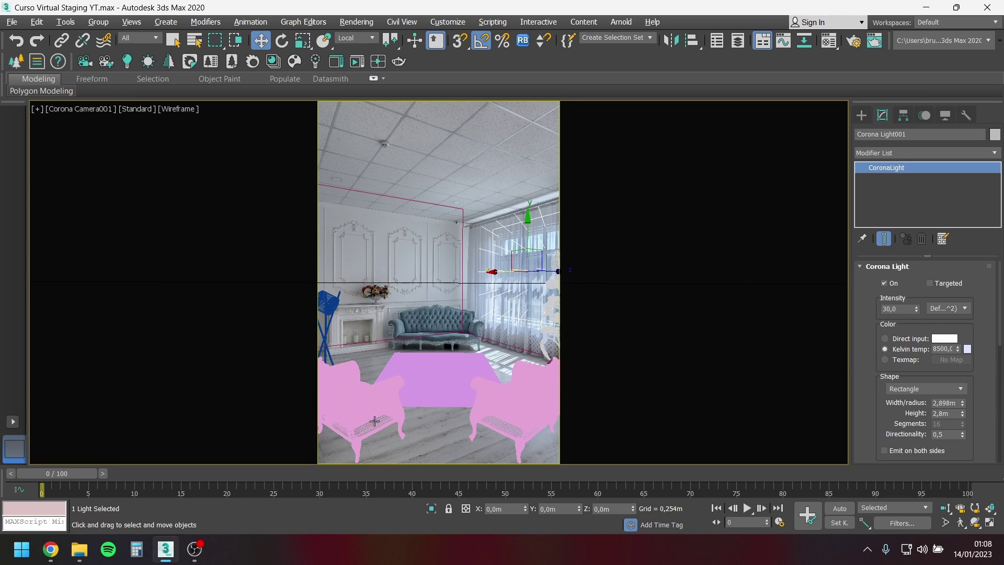
Start an interactive render and try different intensities for the window light, settling on 40.
left_click(355, 61)
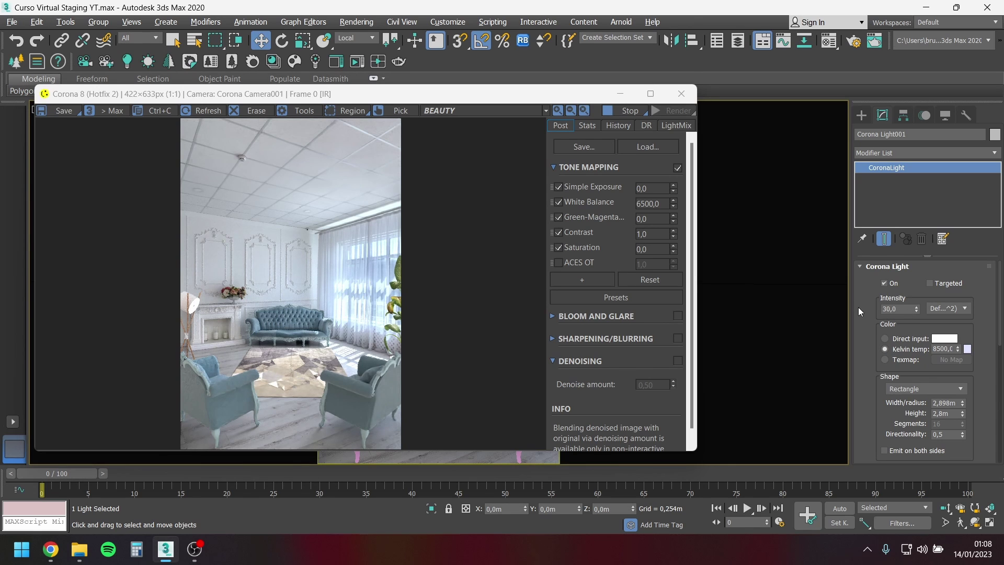
left_click(894, 308)
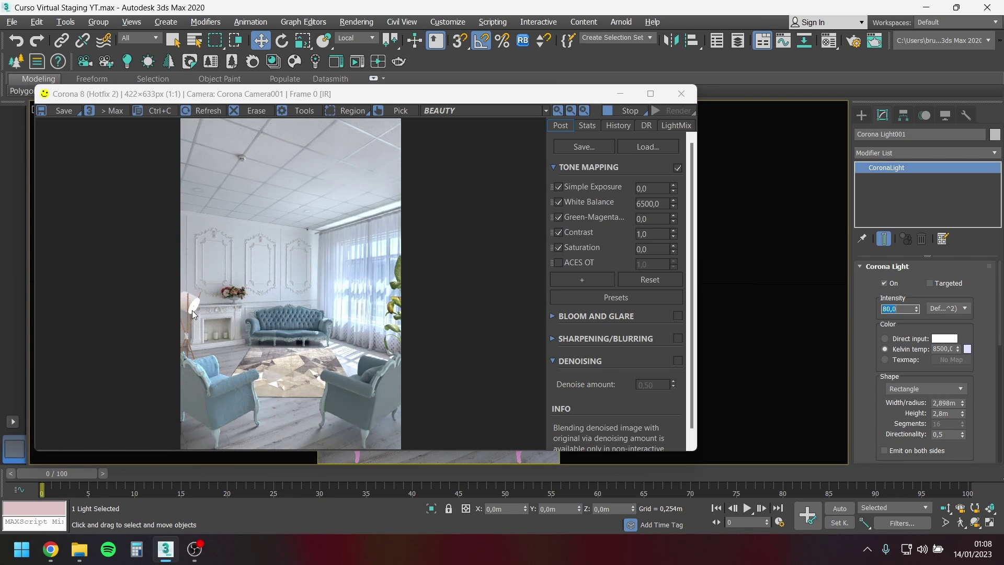
type("30")
key("Return")
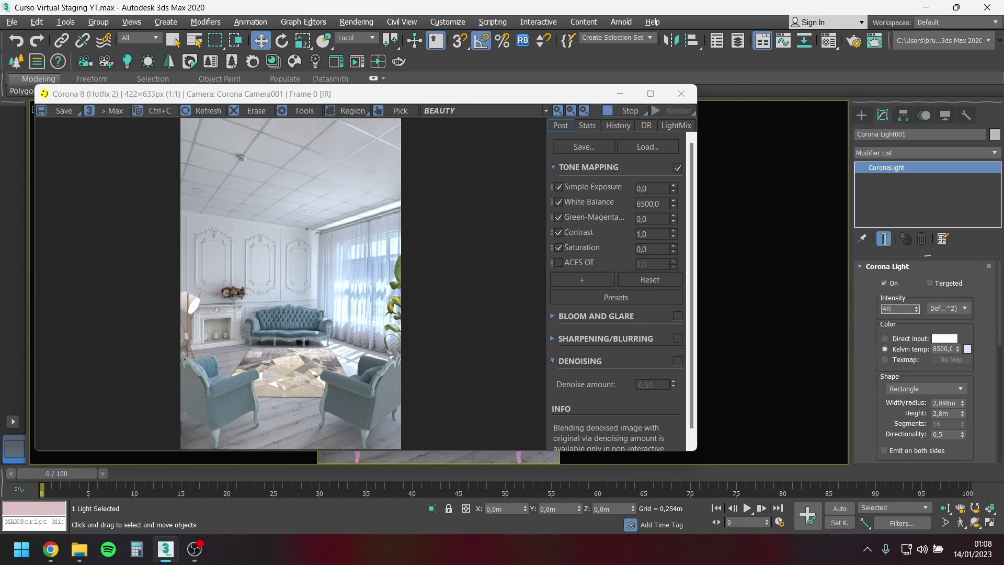
key("Return")
type("4")
key("Return")
Set the window light's Kelvin temperature to 7000 and its directionality to 0,45.
double_click(941, 350)
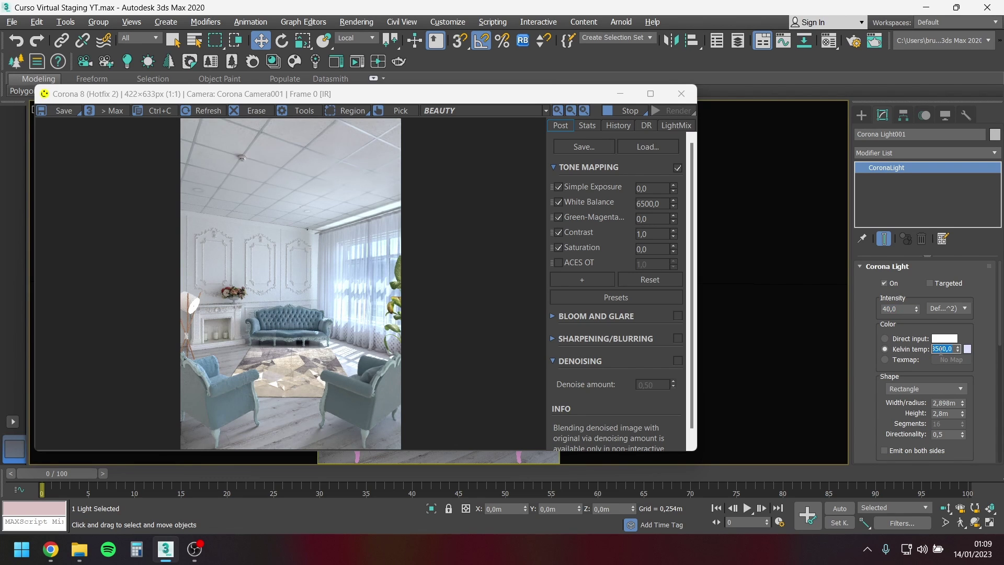
type("7000")
key("Return")
scroll(942, 349, "down", 2)
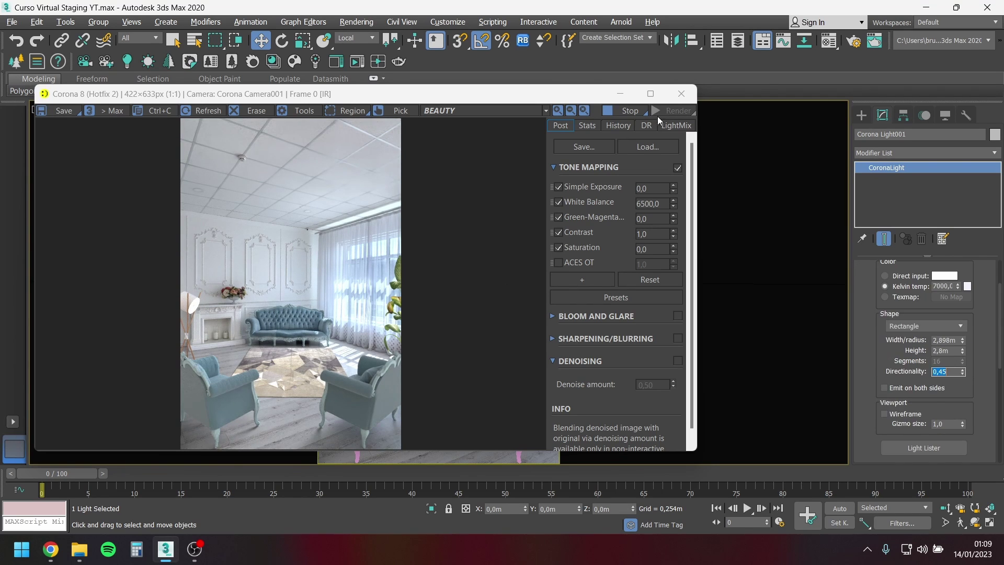
Render the final camera image in a maximized frame buffer, set the denoise amount to 0,80 and inspect the furniture up close.
left_click(678, 111)
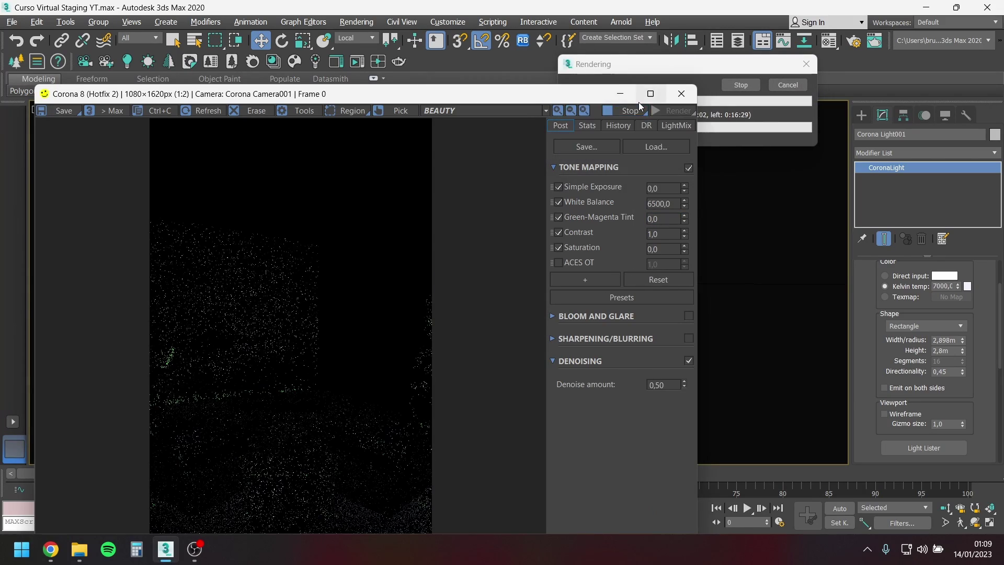
left_click(660, 94)
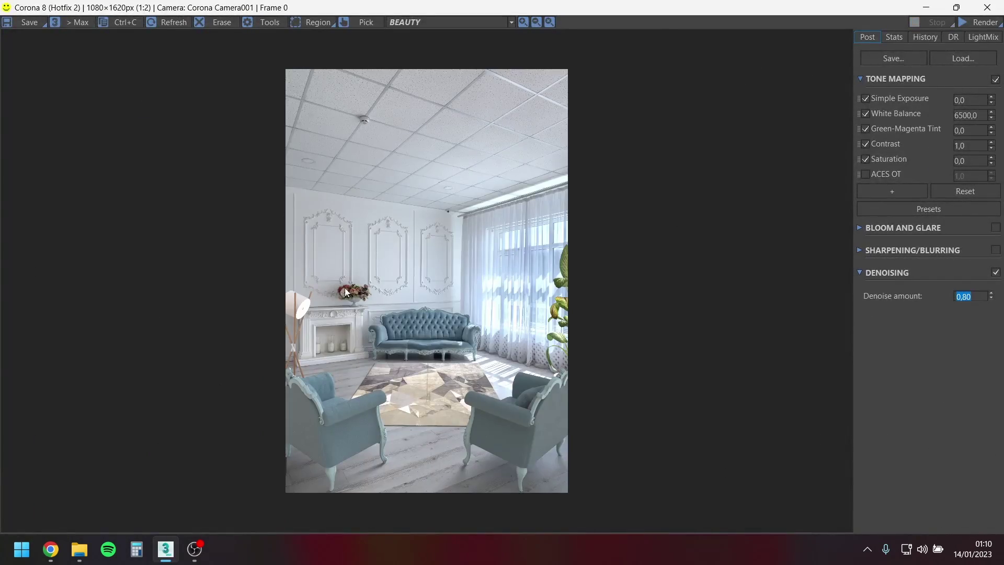
scroll(382, 457, "up", 1)
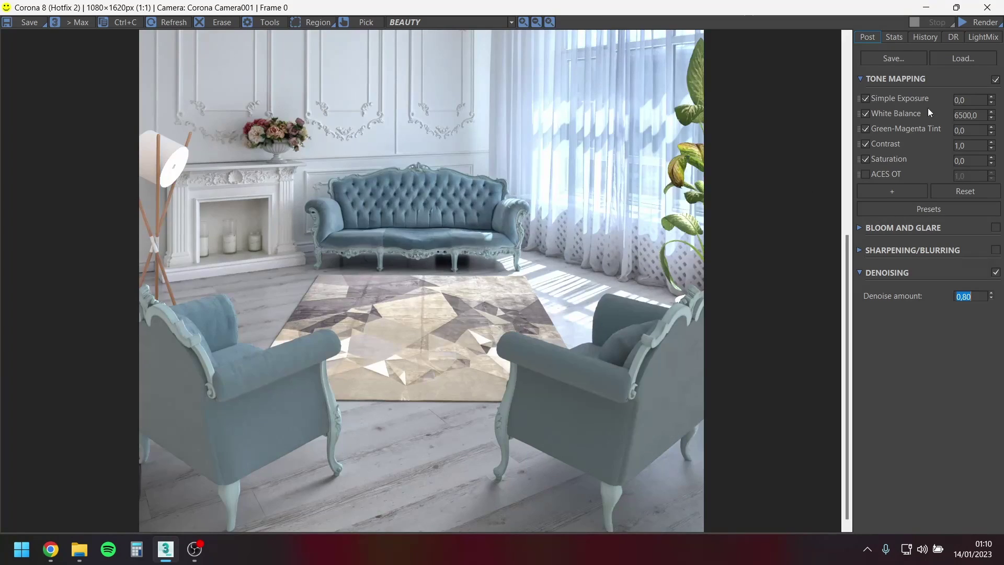
scroll(352, 270, "down", 1)
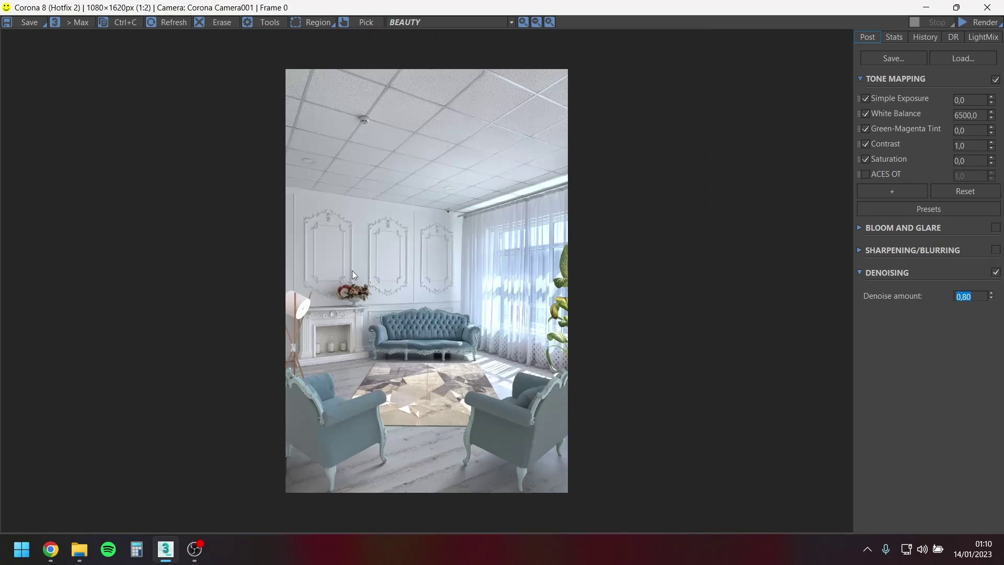
Try a simple exposure of 0,5 on the finished render, then set it to 0,3.
left_click(968, 100)
type("0,5")
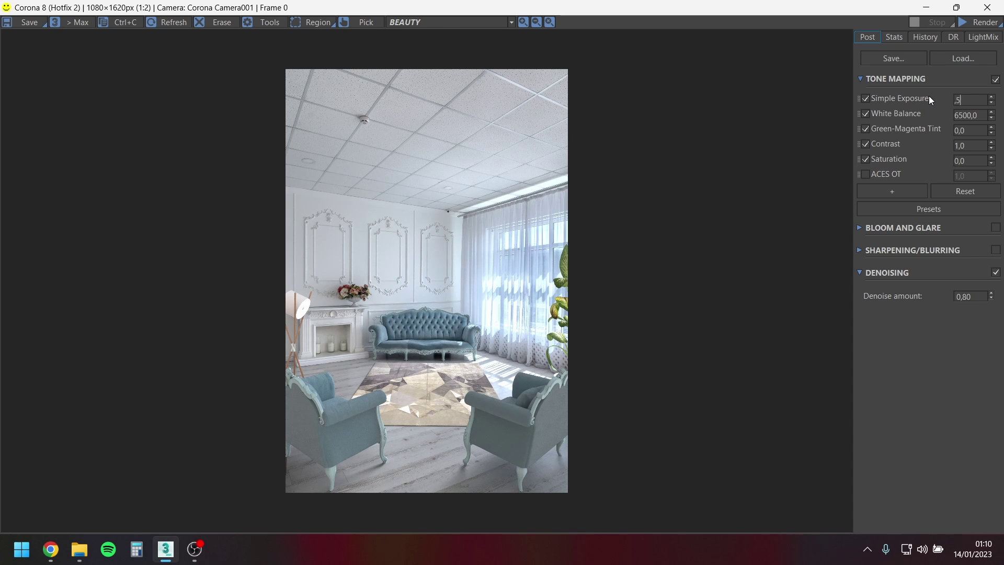
key("Return")
type("0,3")
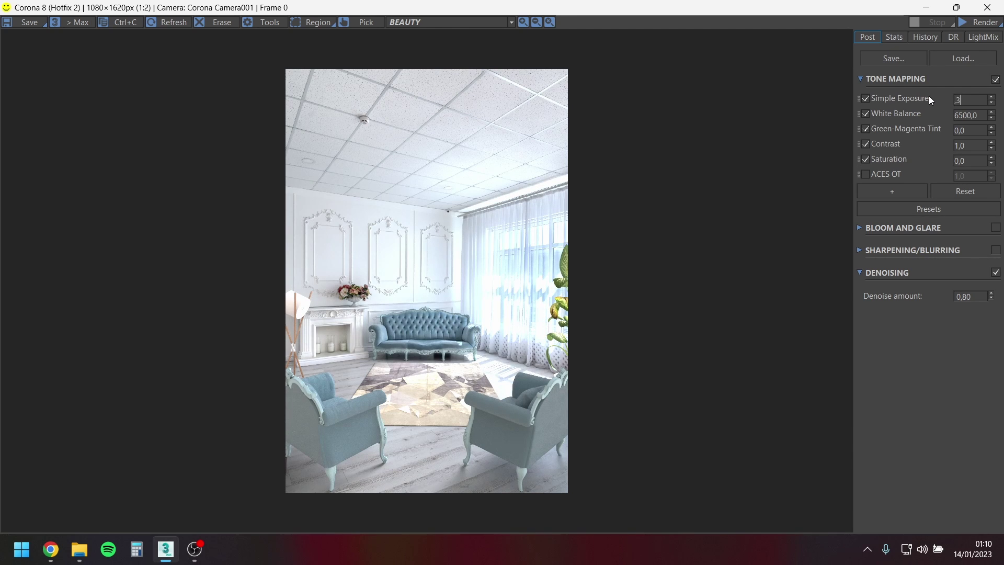
key("Return")
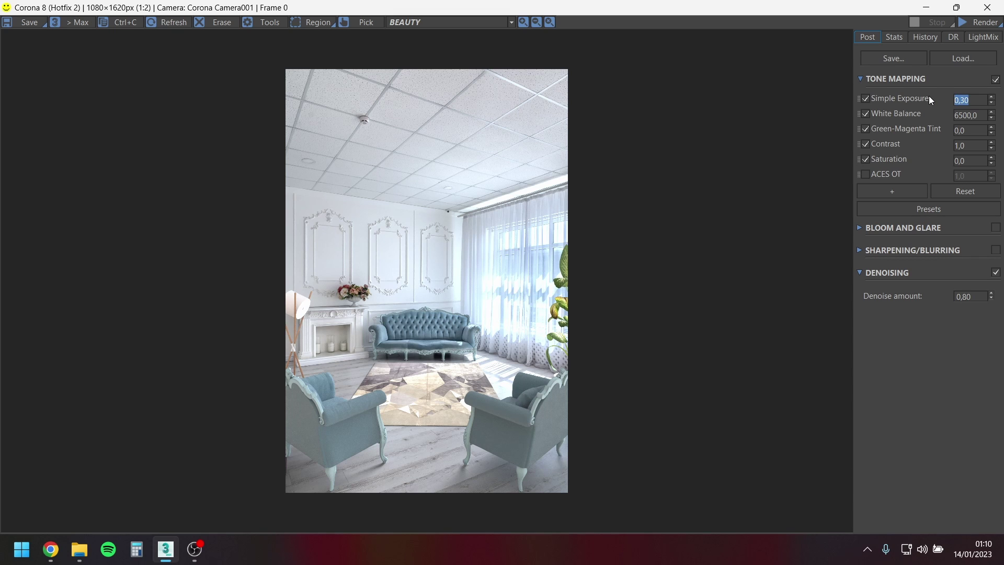
Try tone-mapping contrast values of 3 and 2 on the render, settling on 2,5.
left_click(963, 145)
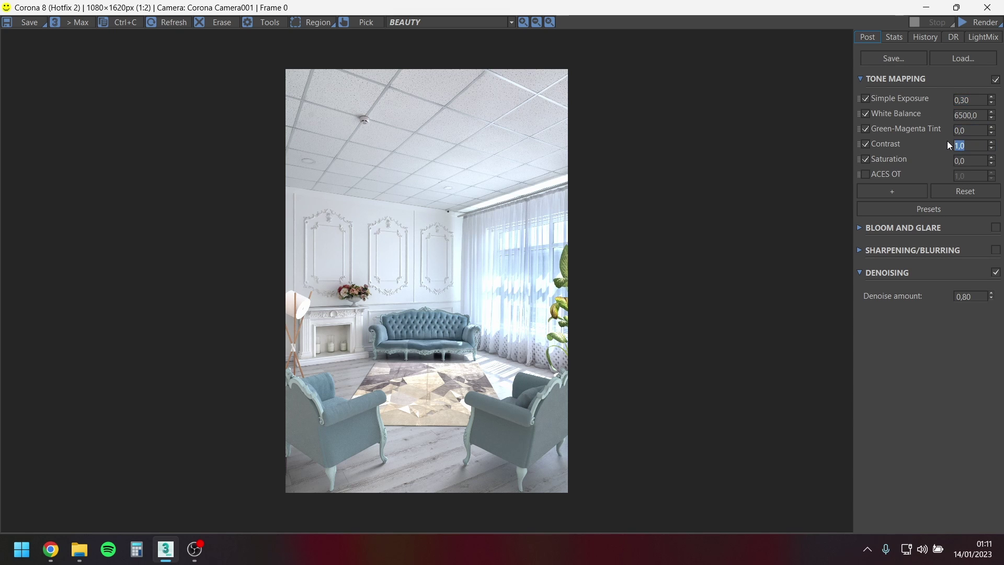
type("3")
key("Return")
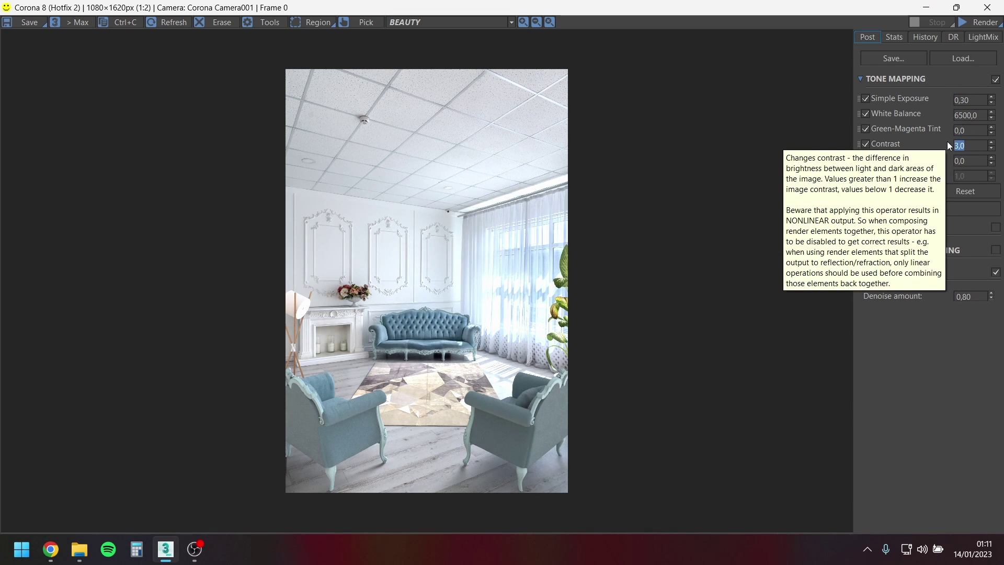
type("2")
key("Return")
type("2,5")
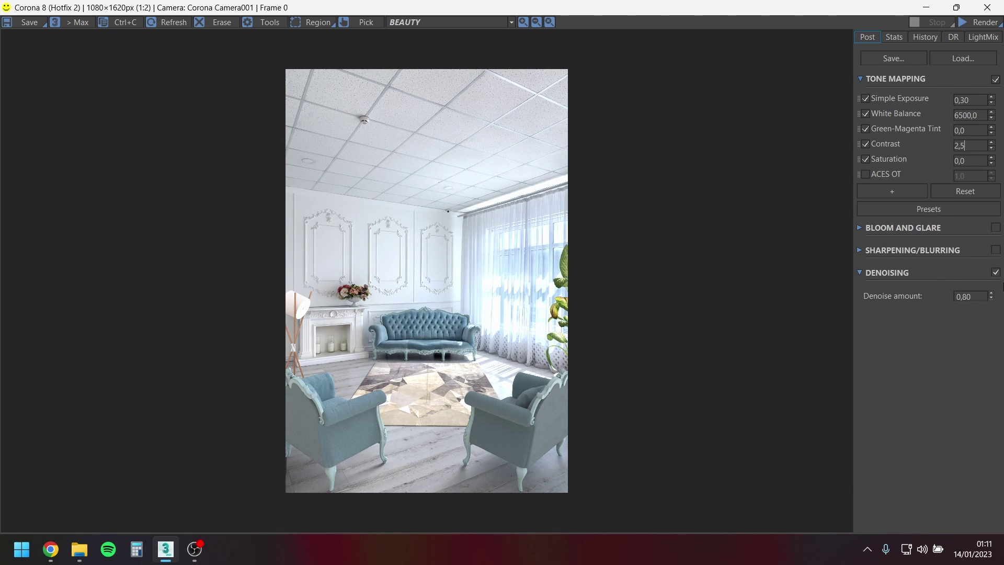
key("Return")
Add a Reinhard Highlight Compression operator to the tone mapping, try 1,5 and set it to 1,3.
left_click(915, 192)
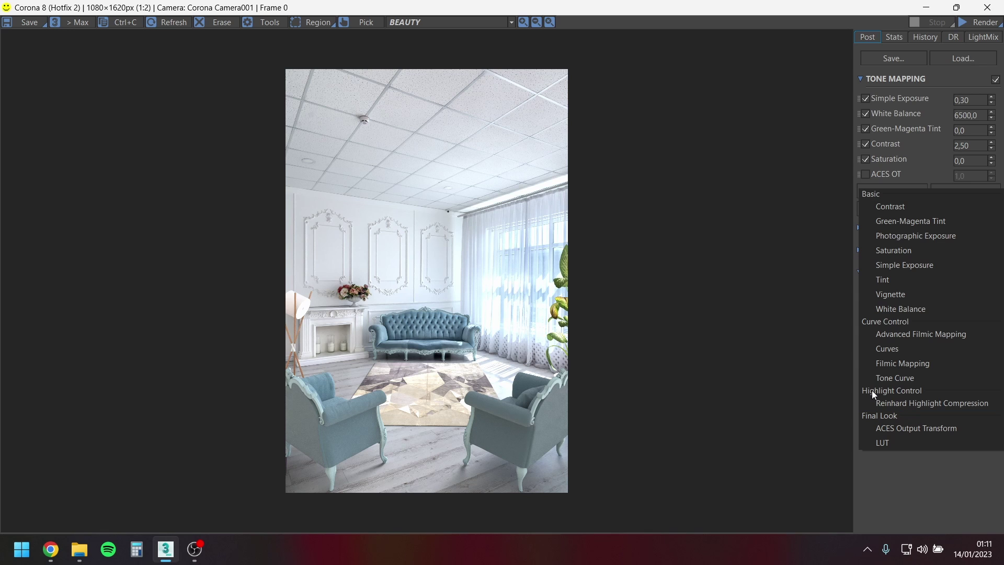
left_click(902, 404)
left_click_drag(971, 196, 955, 194)
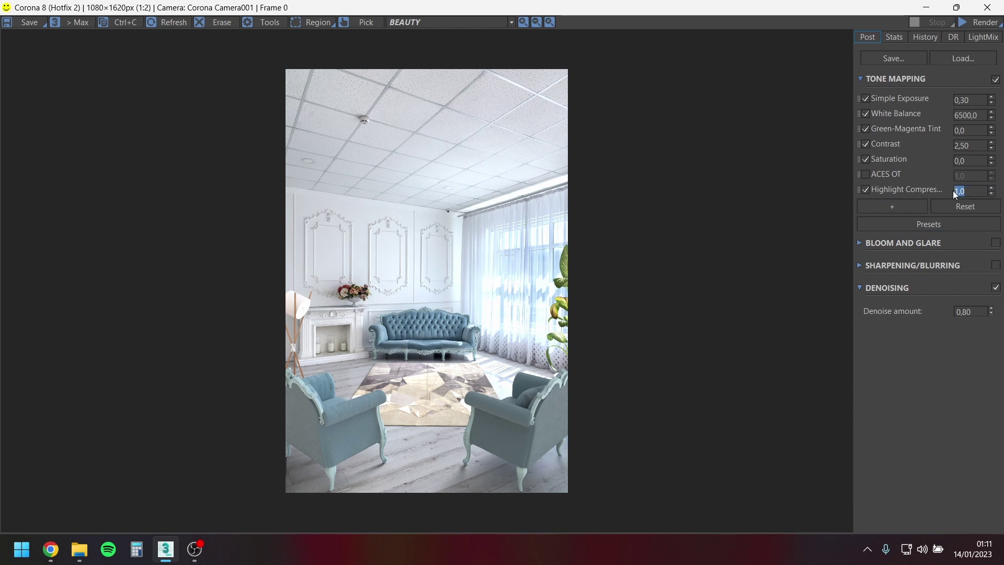
type("1,5")
key("Return")
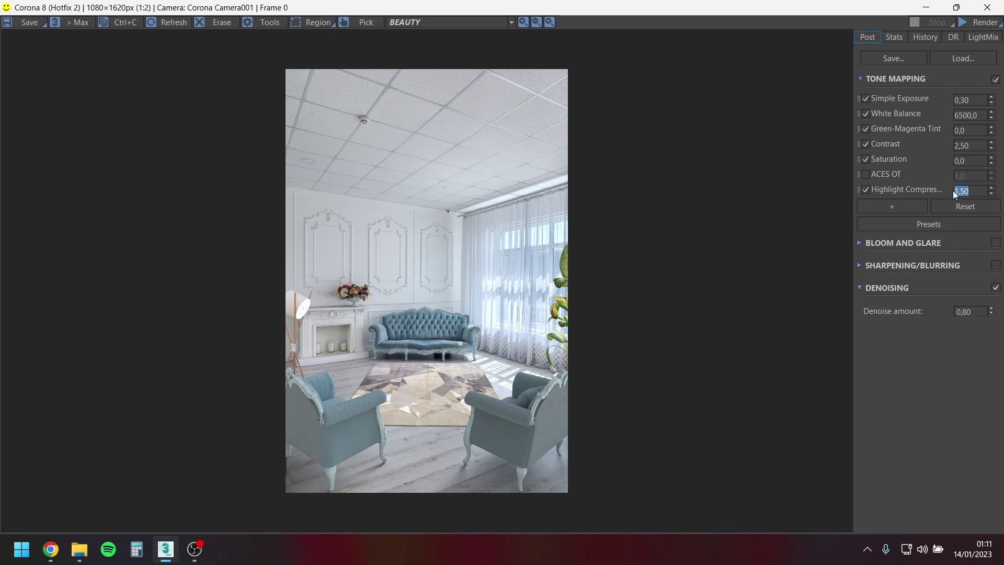
type("1,3")
key("Return")
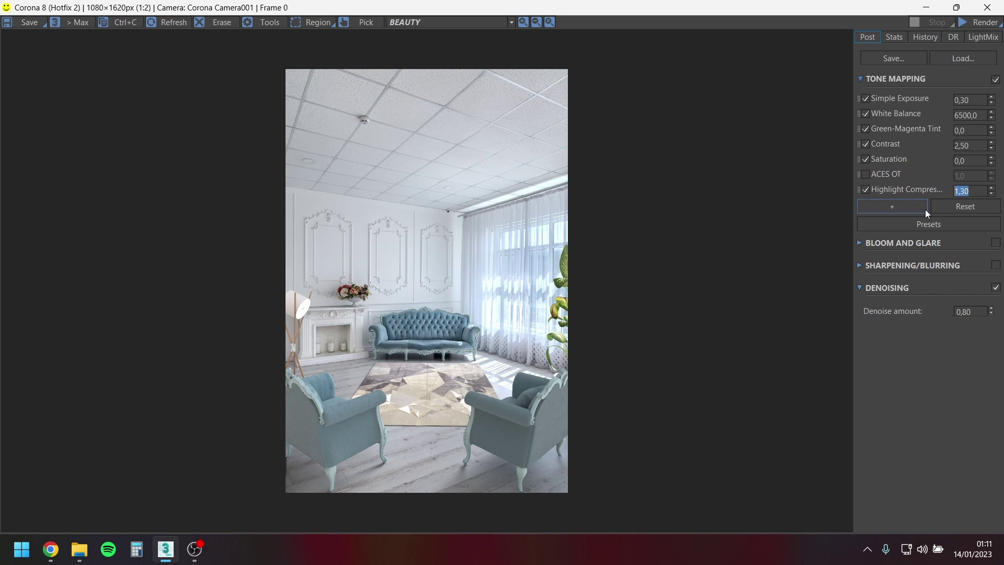
Compare highlight compression values of 1, 2, 1,3 and 1,2 on the render, settling on 1,2.
type("1")
key("Return")
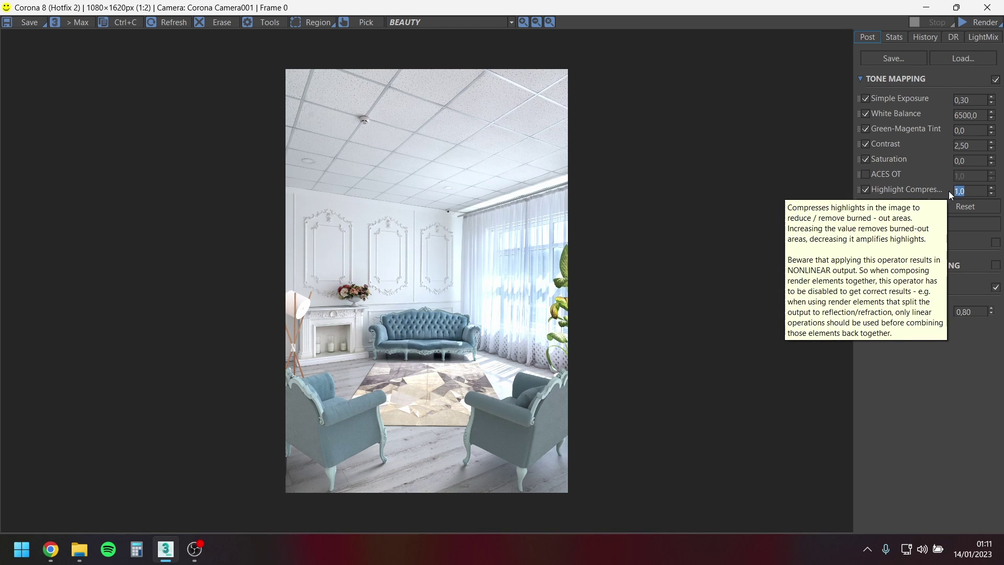
type("2")
key("Return")
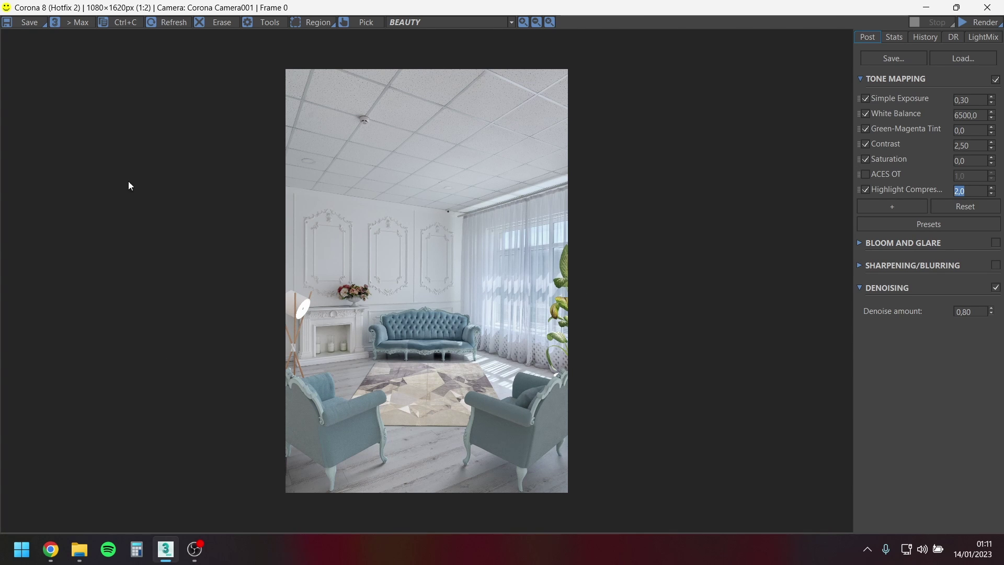
type("1")
key("Return")
type("1")
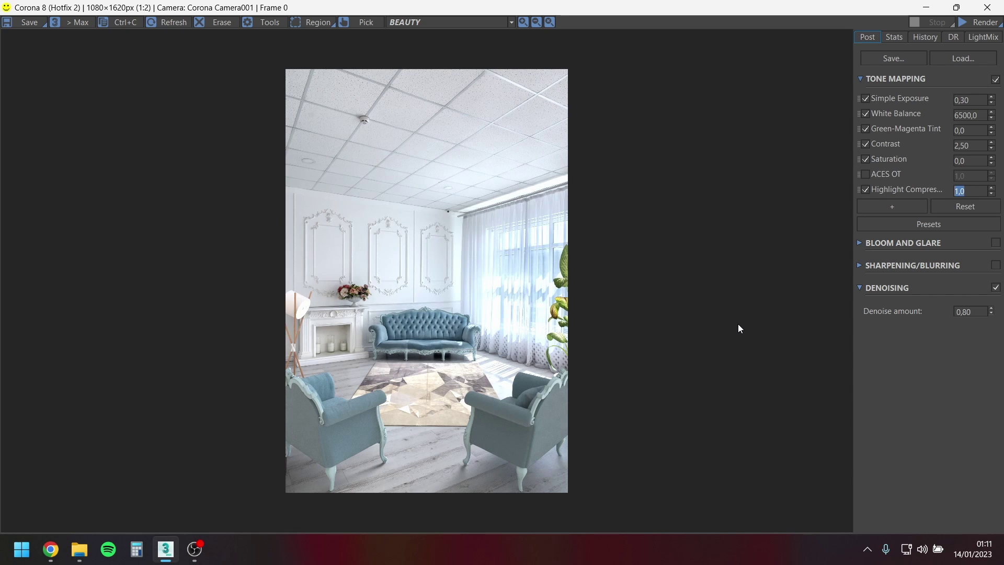
type("30")
key("Return")
type("1,2")
key("Return")
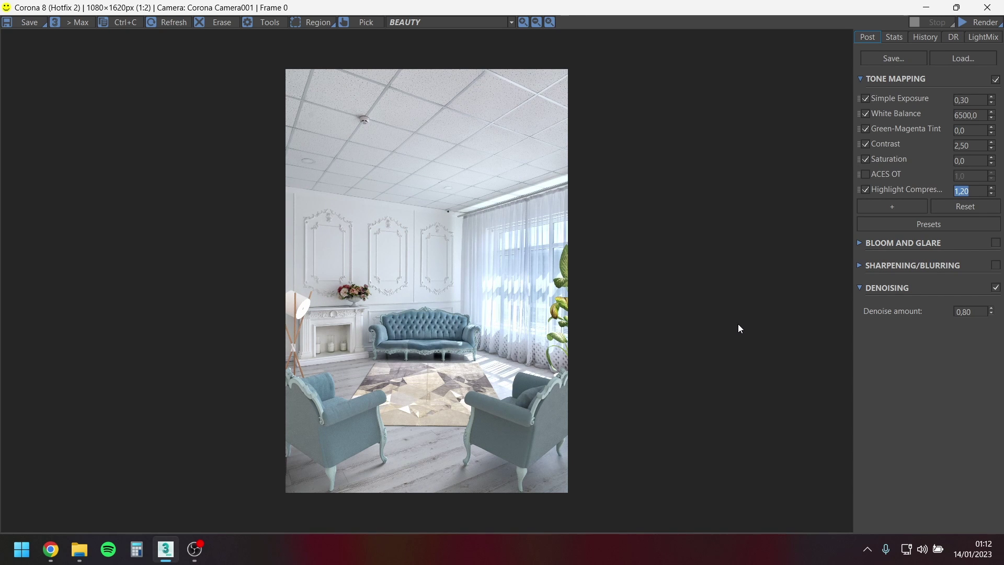
type("1")
key("Return")
type("1,2")
key("Return")
Add Filmic Mapping, turn off the separate Highlight Compression operator and set the filmic highlight compression to 0,4.
left_click(925, 204)
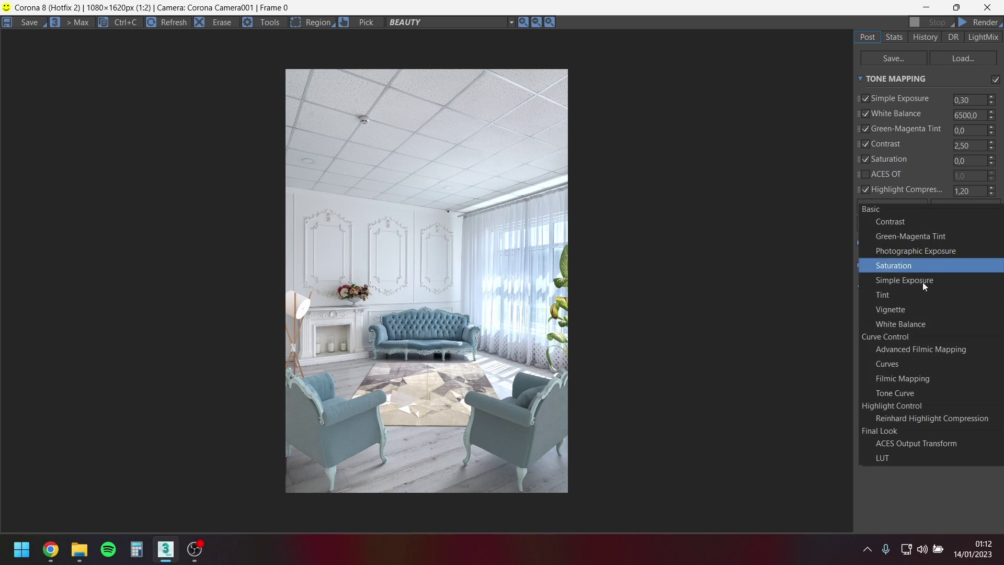
left_click(909, 379)
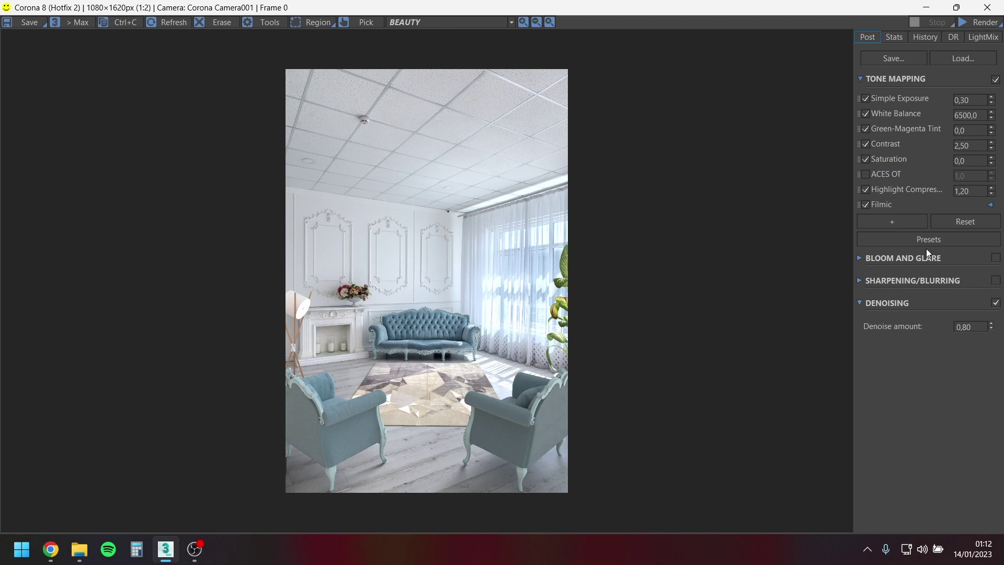
left_click(990, 204)
left_click(866, 189)
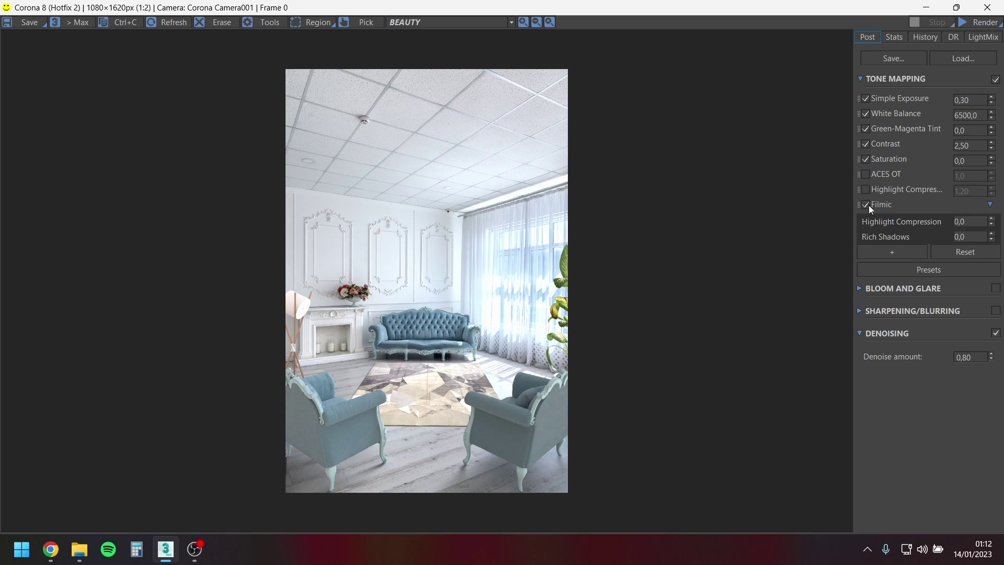
left_click_drag(973, 227, 947, 219)
type("0,5")
key("Return")
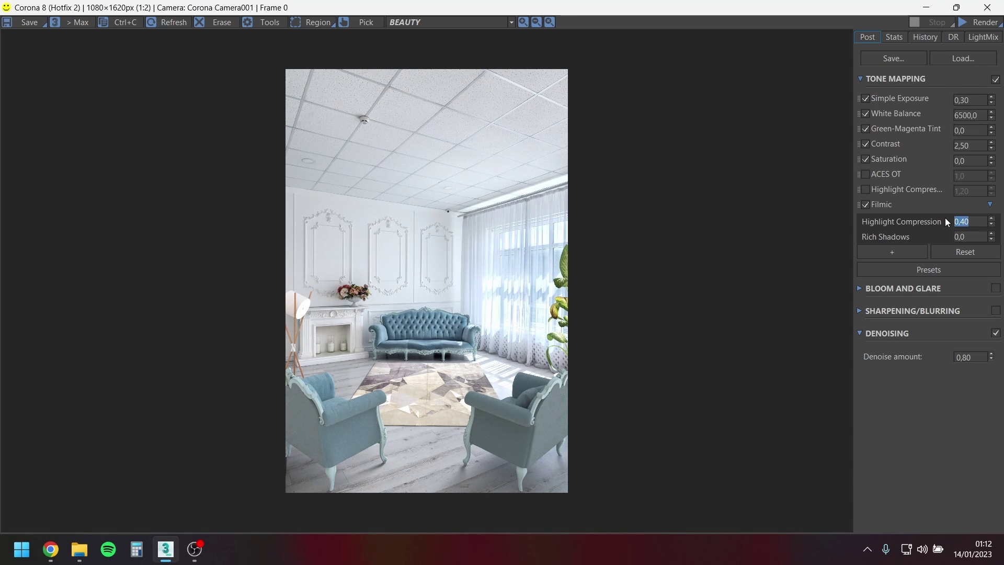
Re-enable the separate Highlight Compression operator, set it to 1,1 and collapse the Filmic settings.
left_click(867, 191)
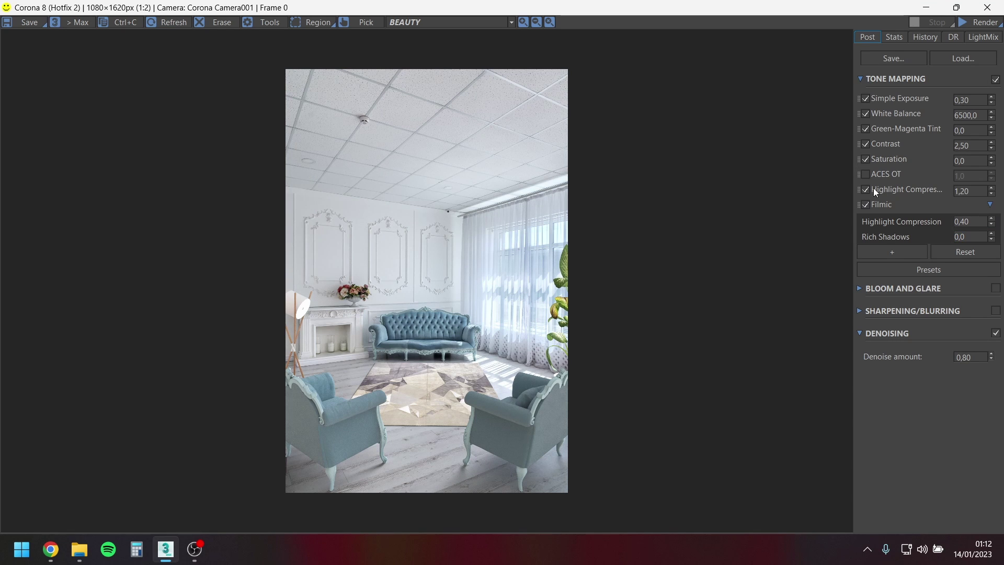
key("Tab")
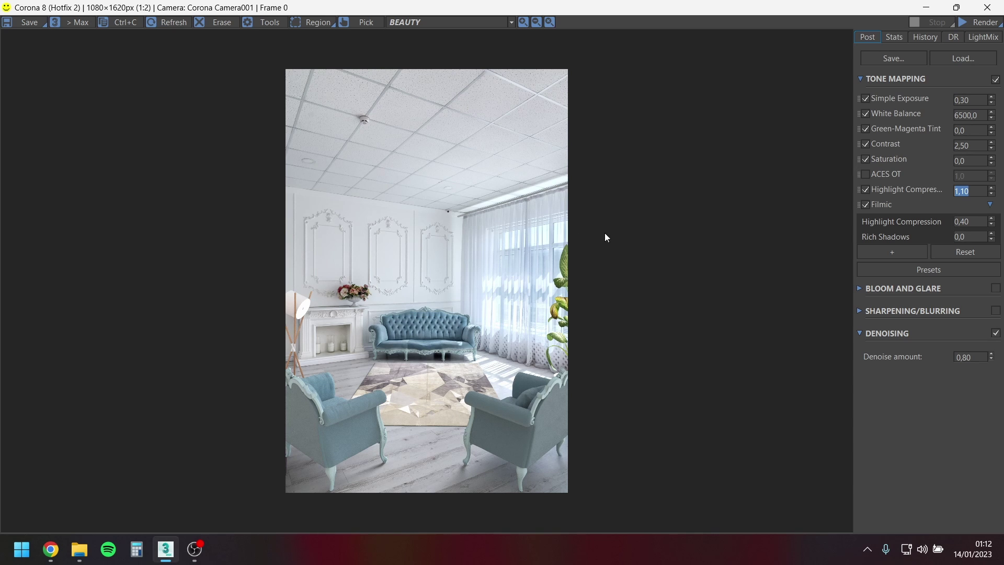
left_click(990, 204)
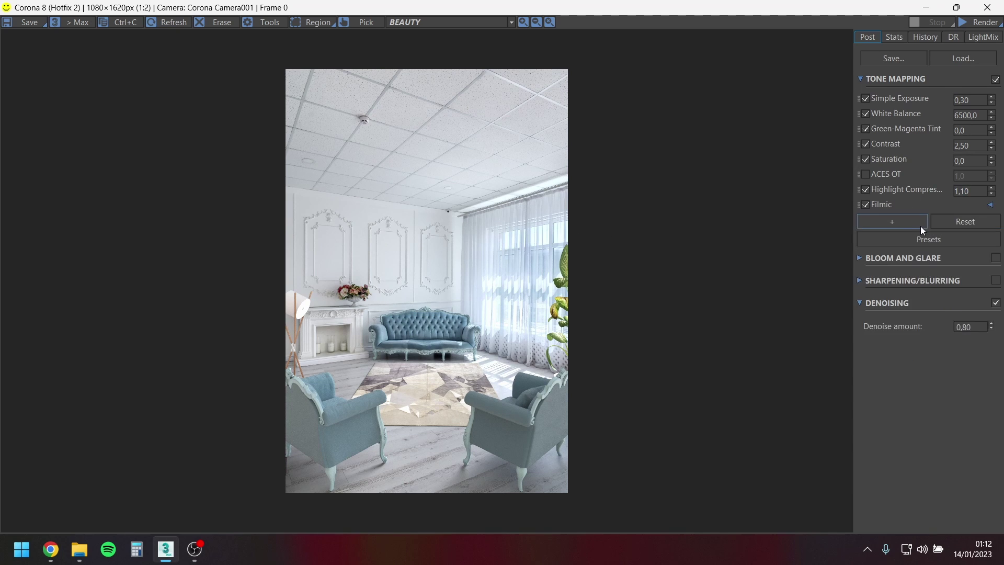
Add a Vignette operator and compare strengths of 1, 1,3 and 1,5, settling on 1,3.
left_click(915, 224)
left_click(896, 331)
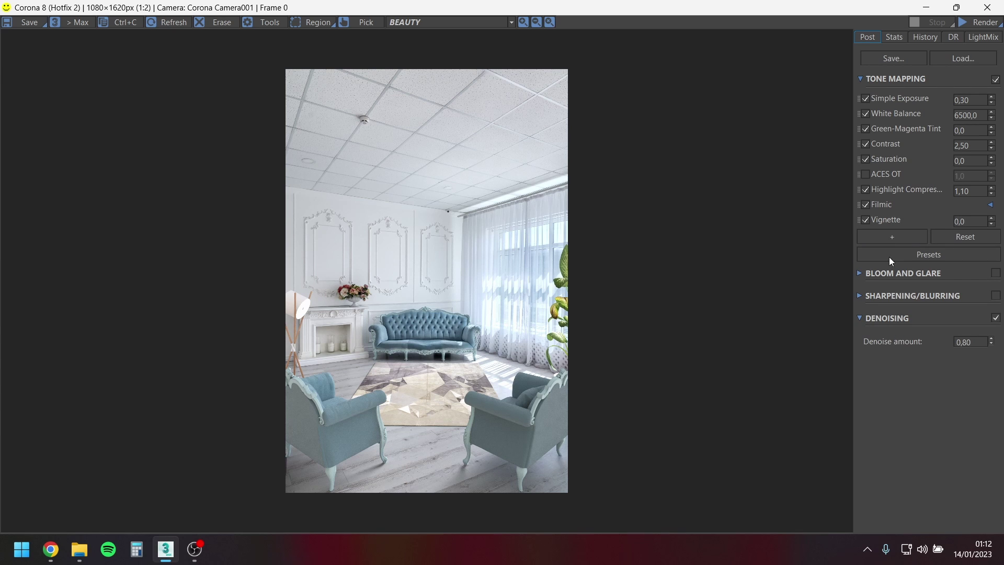
double_click(973, 224)
type("1")
key("Return")
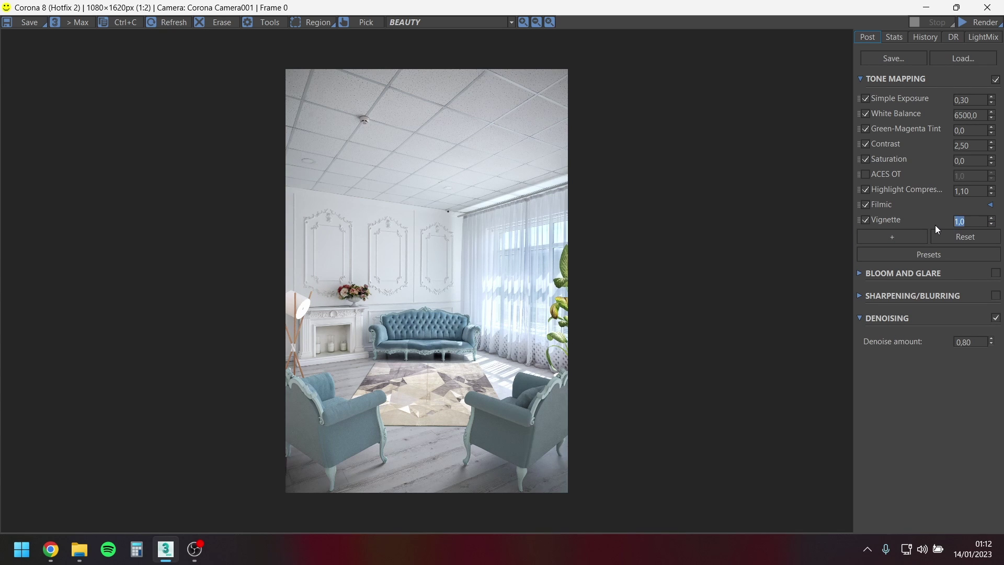
type("1,3")
key("Return")
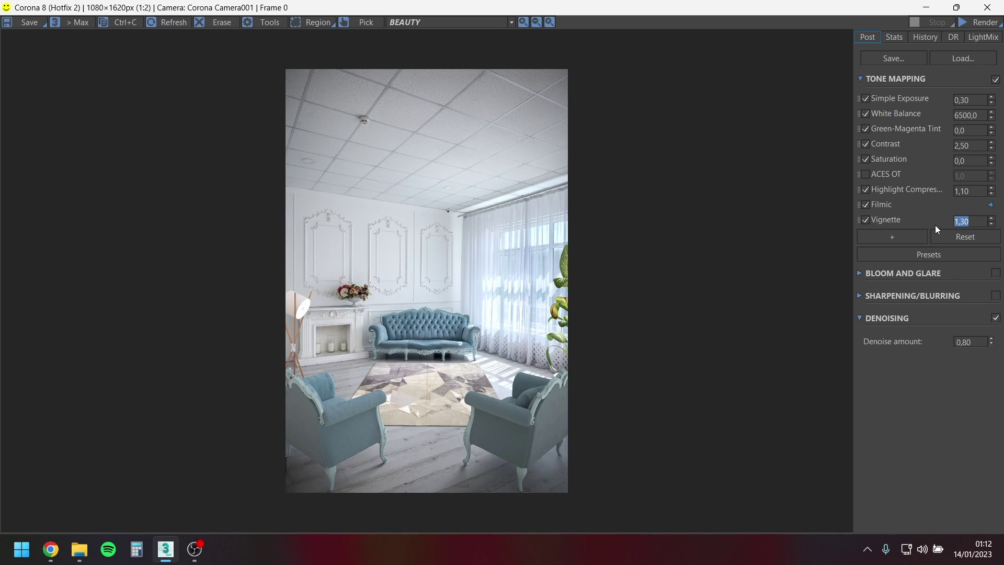
type("1,5")
key("Return")
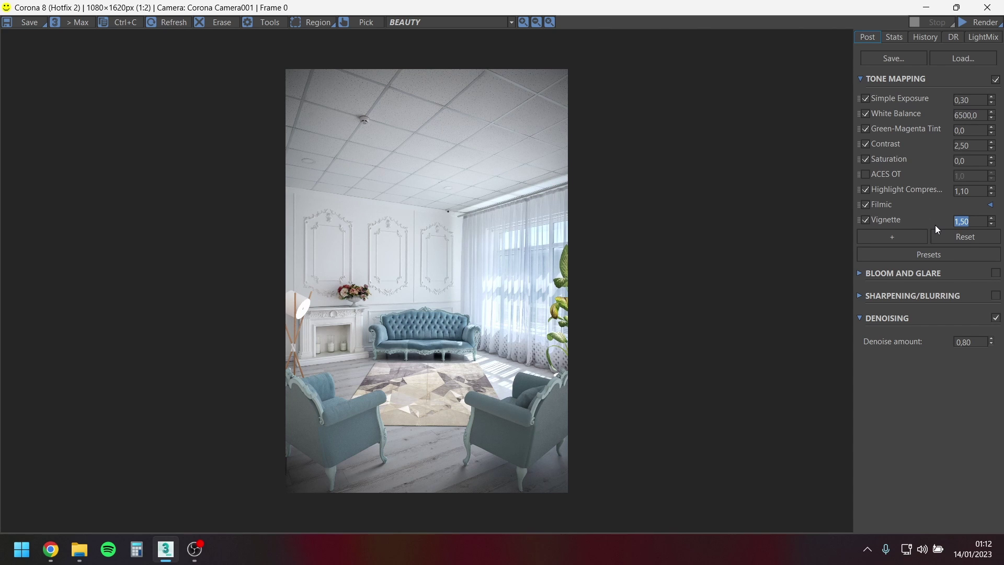
type("1")
key("Return")
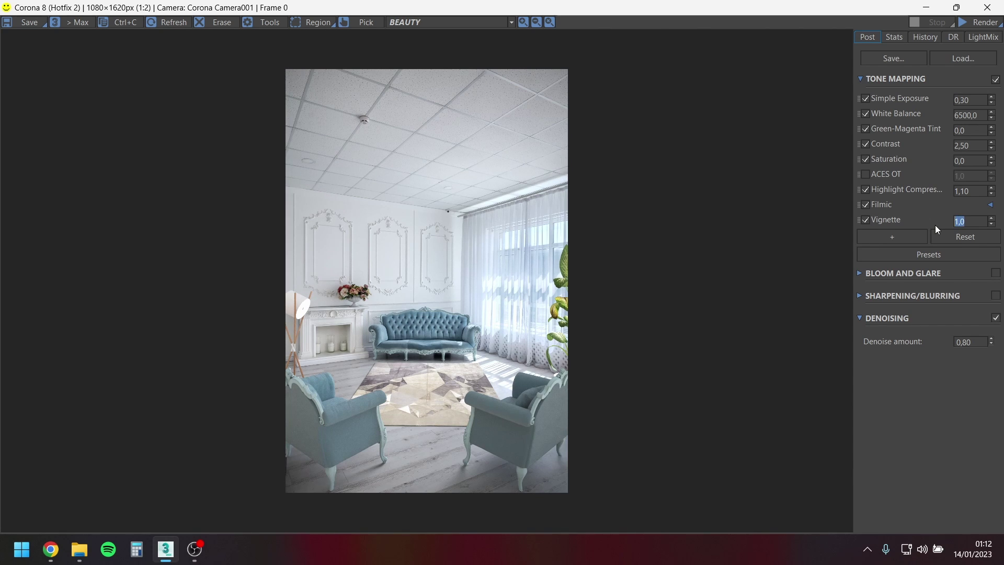
type("1,30")
key("Return")
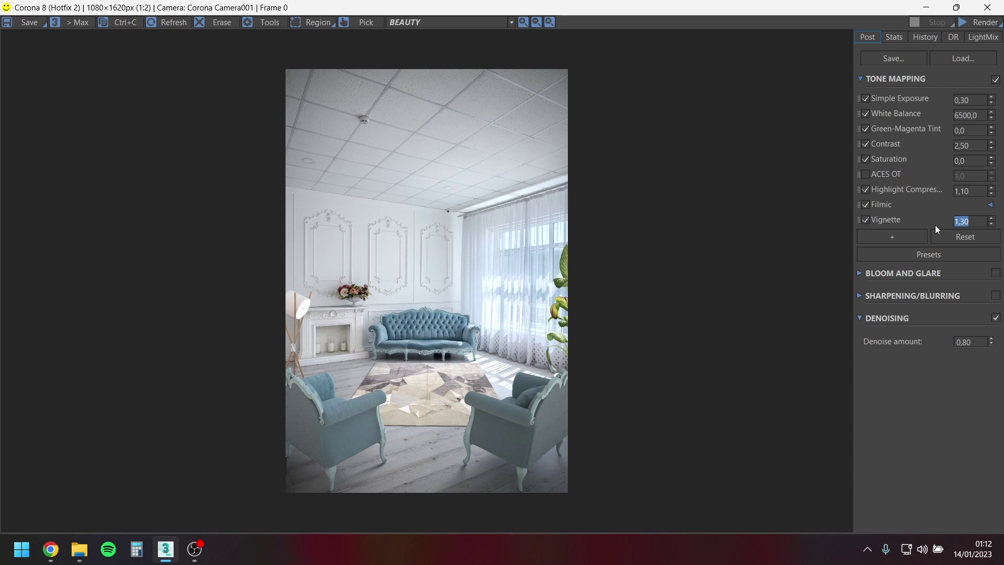
Add a LUT operator using Adanmq_Gold_200 and set its opacity to 0,5.
left_click(895, 242)
left_click(887, 499)
left_click(881, 236)
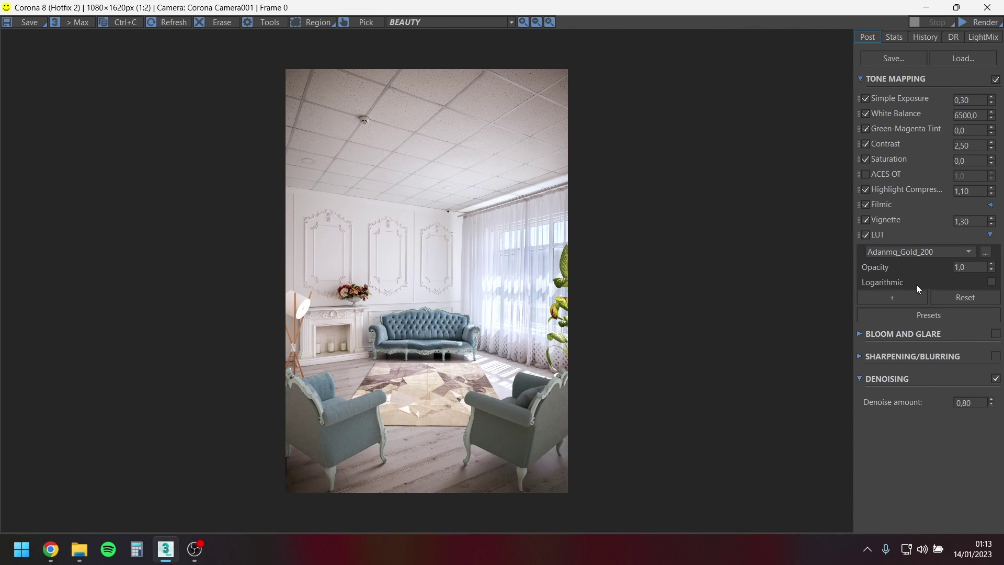
double_click(971, 268)
type(",3")
key("BackSpace")
type("5")
Enable bloom and glare and sharpening/blurring, and examine the sharpening settings and the furniture up close and in full view.
scroll(554, 319, "up", 1)
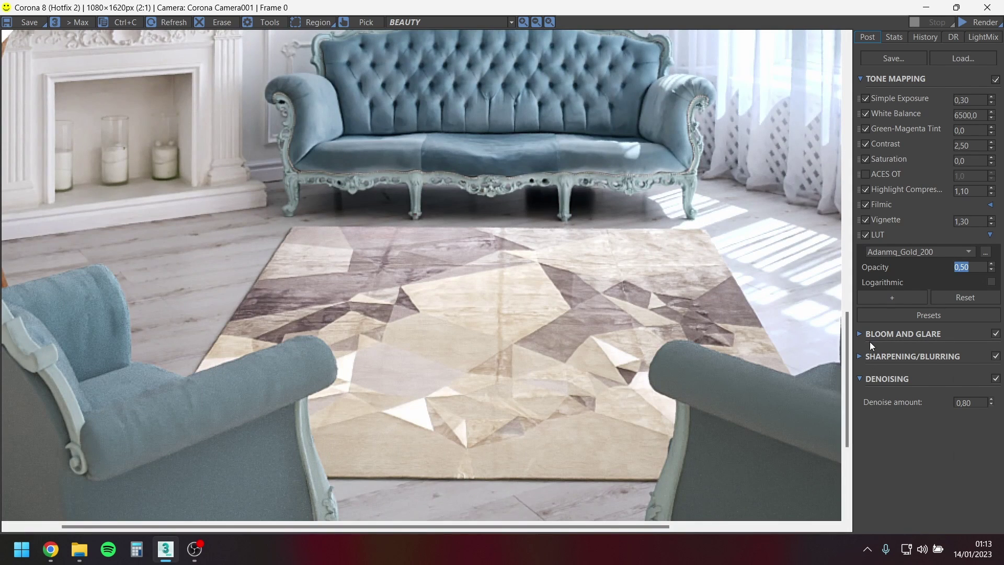
left_click(862, 356)
scroll(490, 232, "up", 1)
scroll(457, 285, "down", 1)
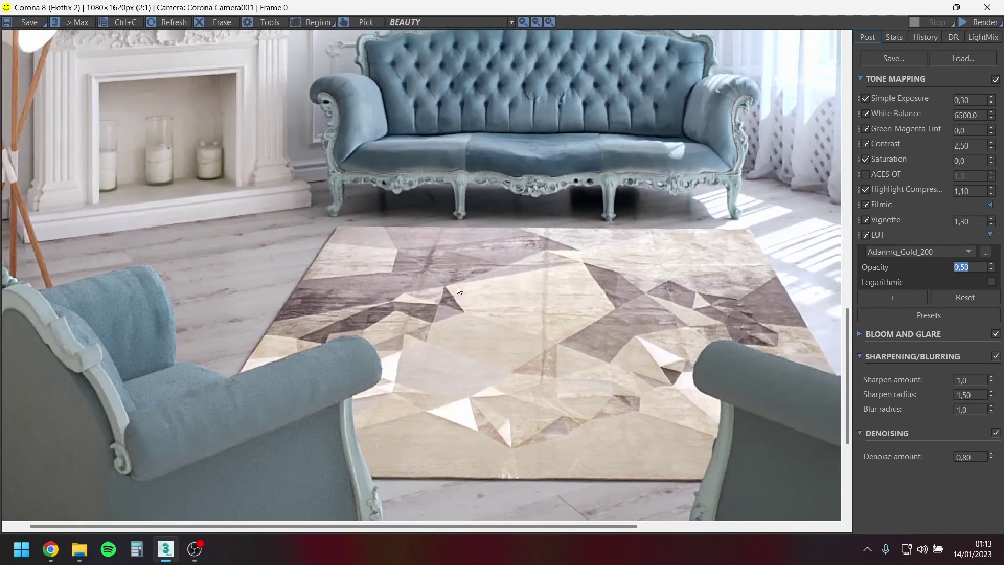
left_click_drag(457, 284, 548, 329)
left_click(962, 380)
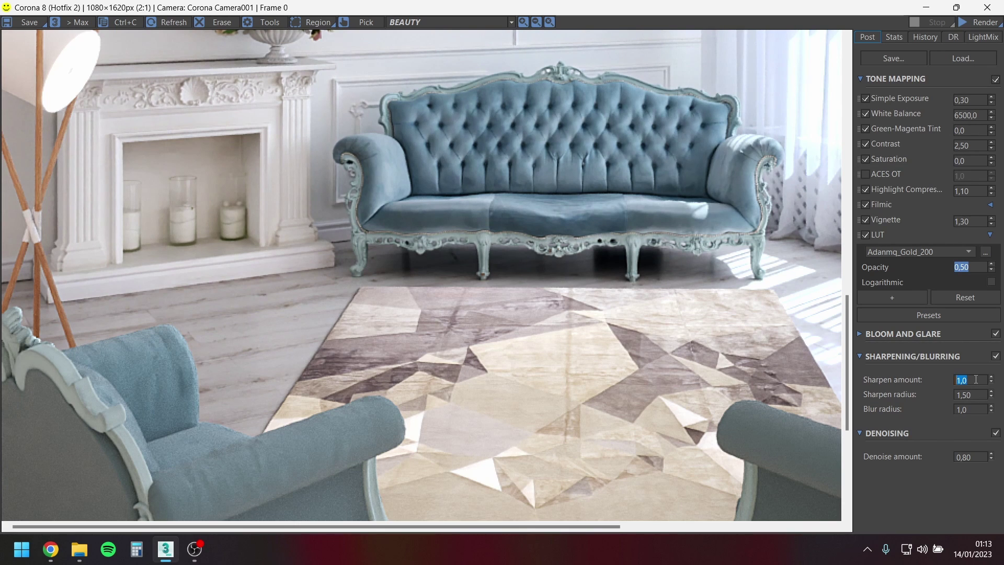
key("Tab")
key("Tab")
scroll(276, 346, "down", 1)
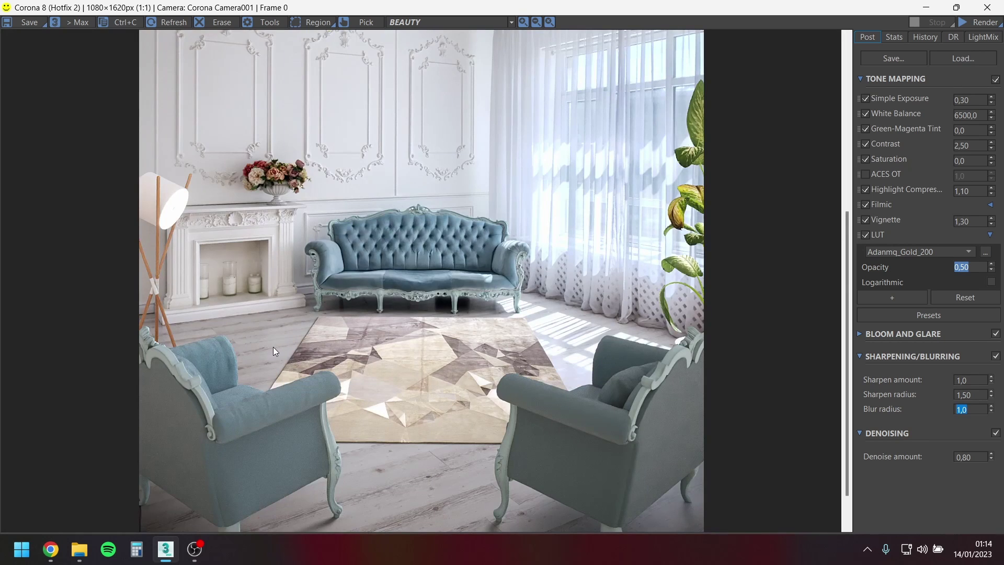
scroll(649, 438, "up", 1)
scroll(610, 230, "down", 2)
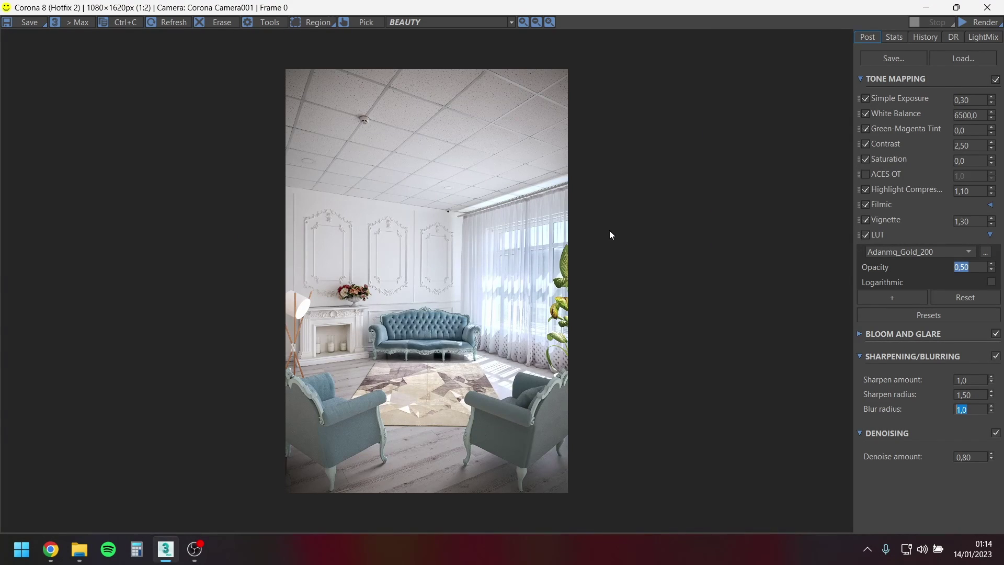